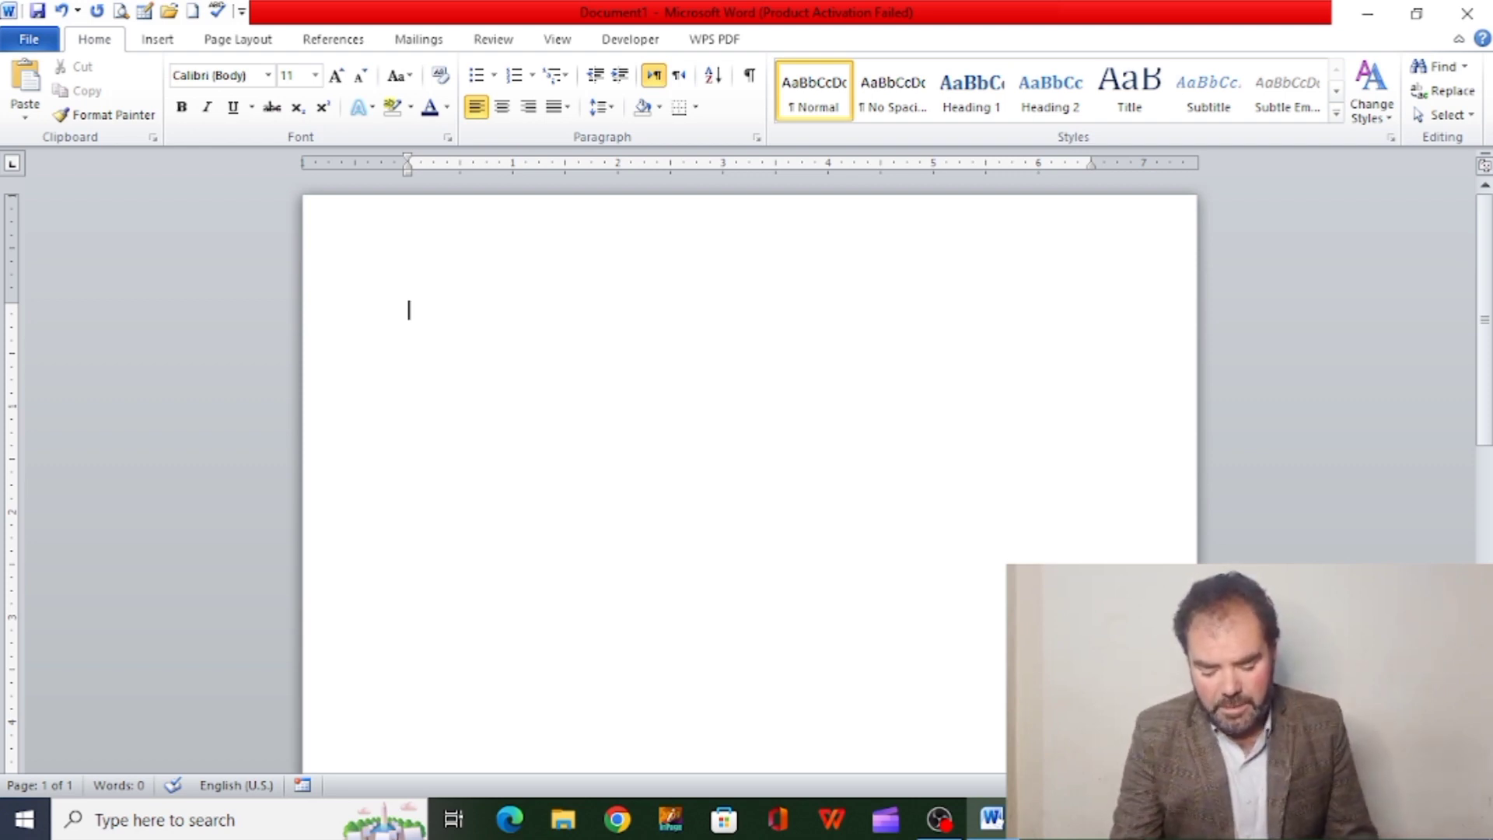
Enter the random-text formula =rand() on the first line of the blank document.
type("=")
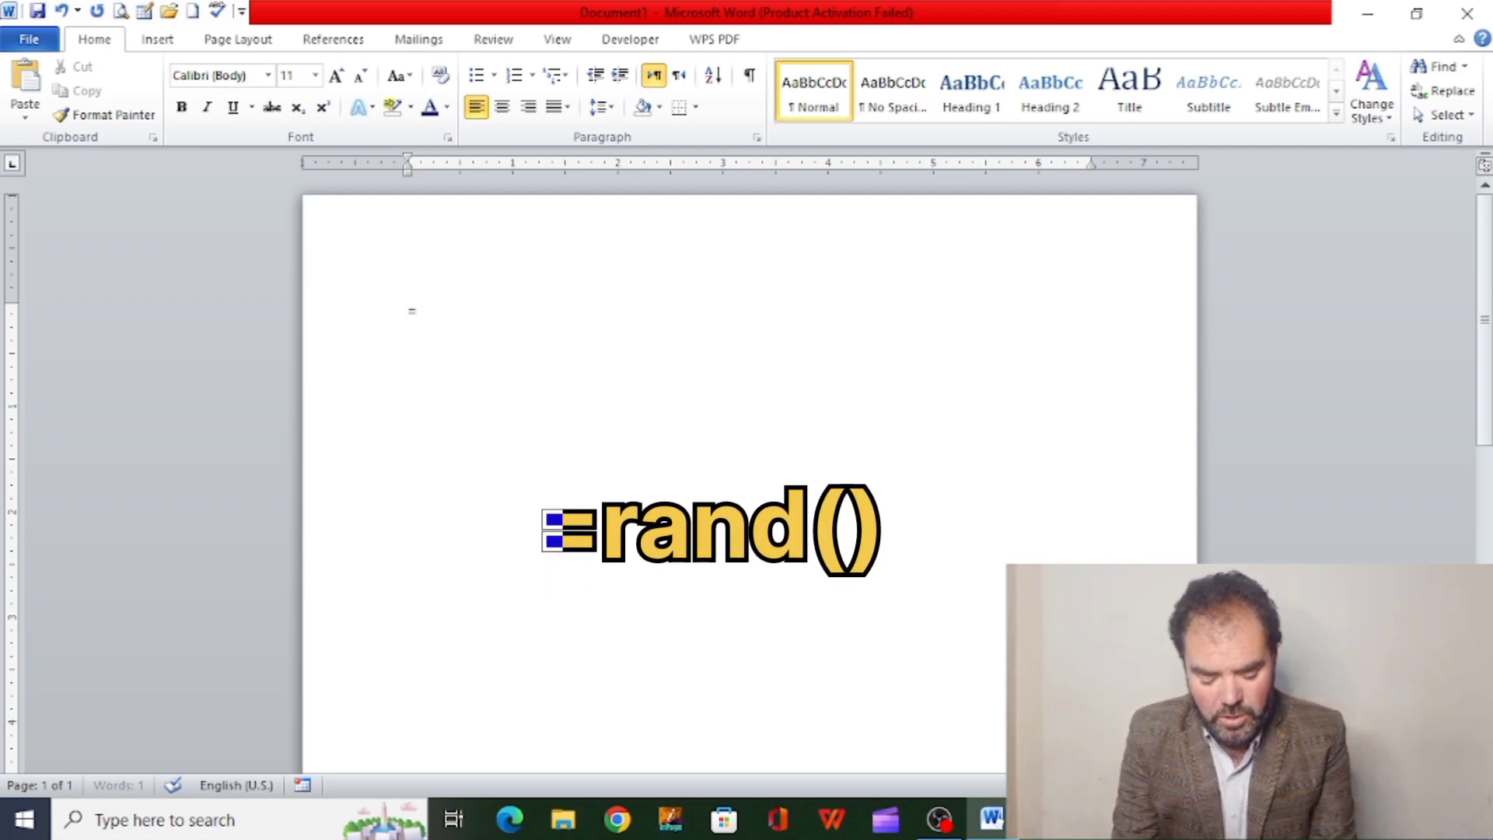
type("rand")
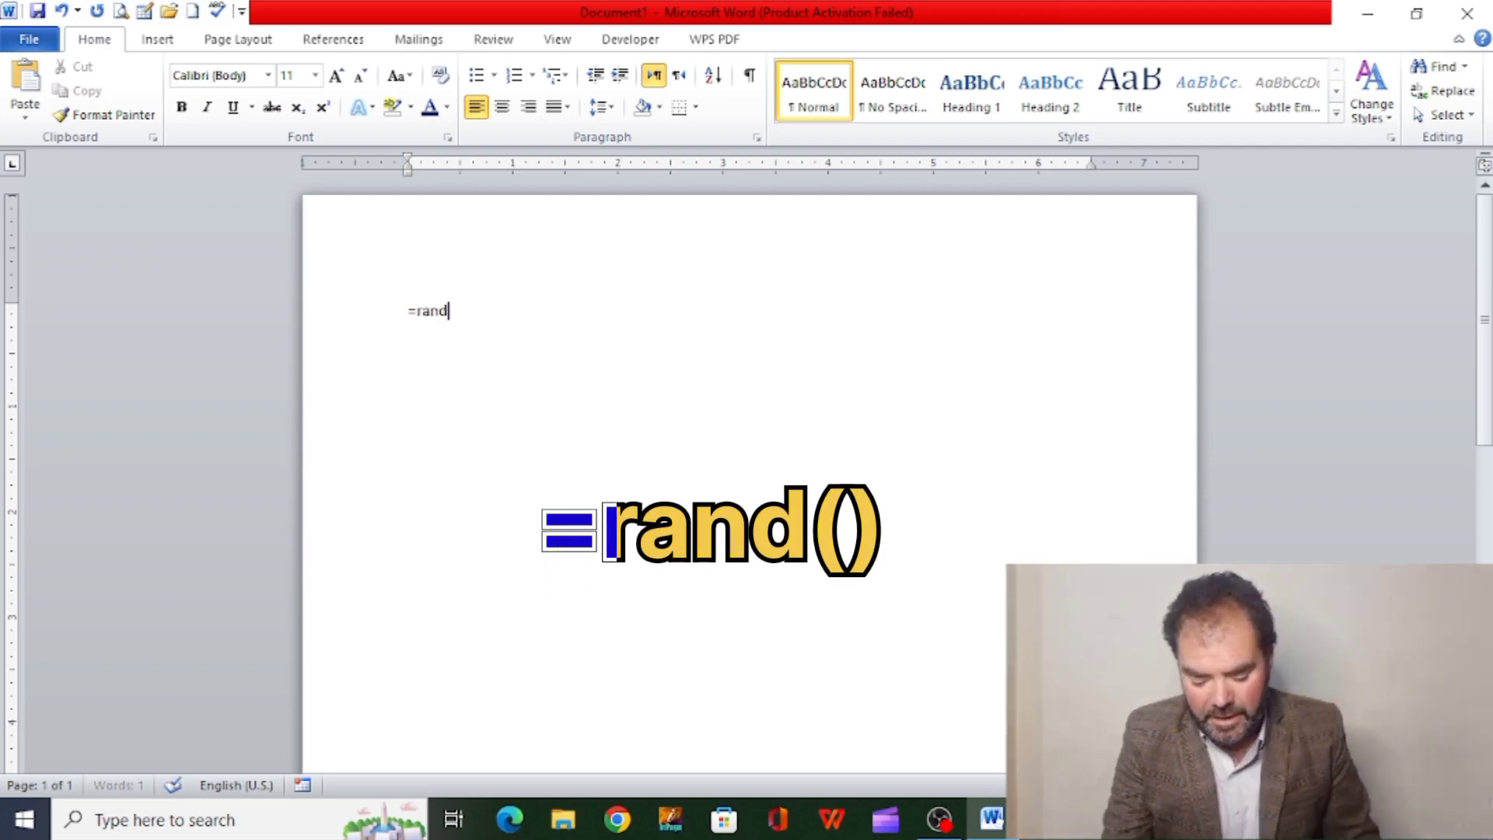
type("()")
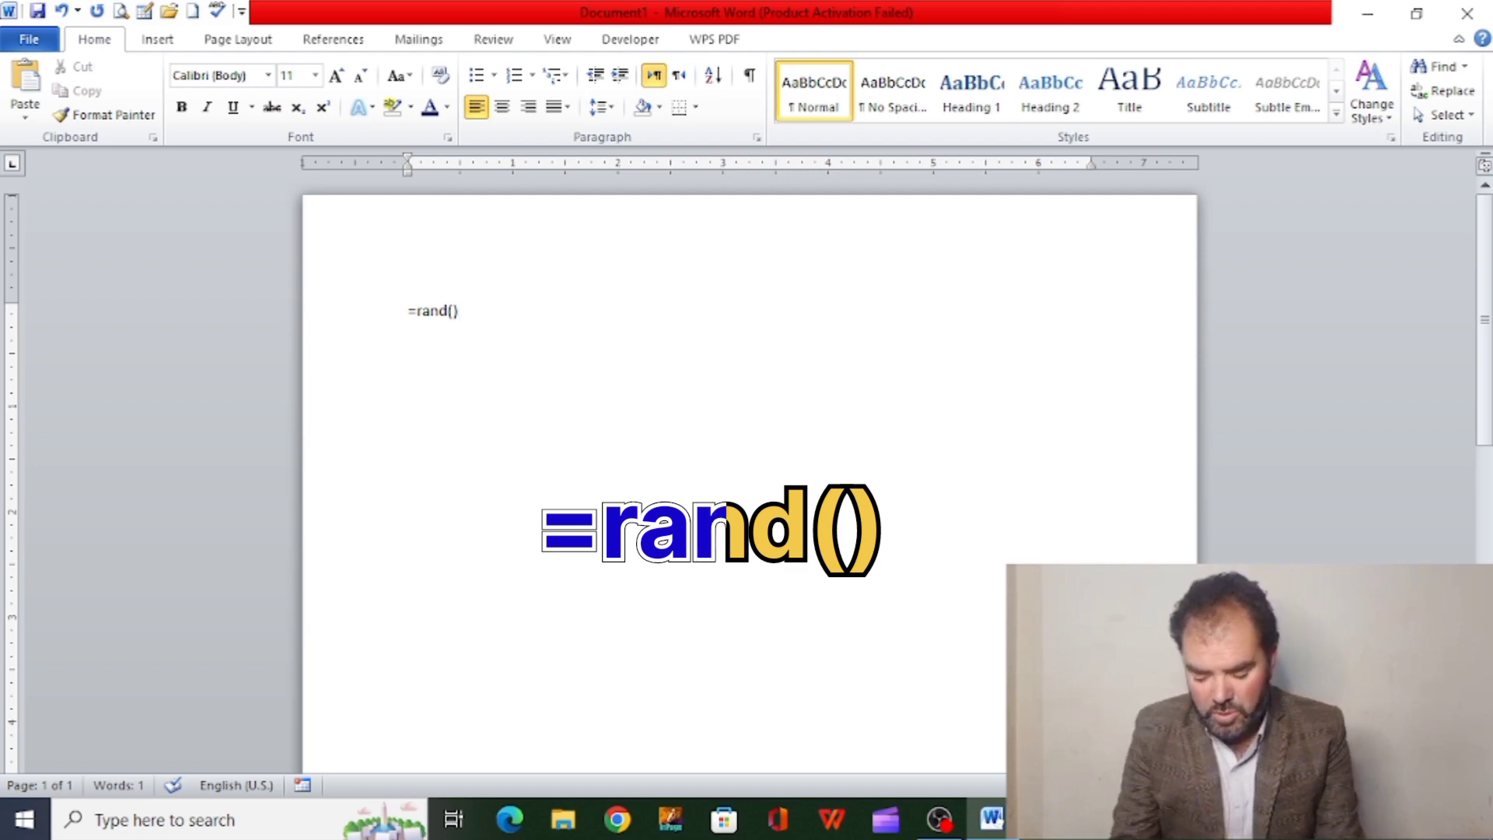
Enlarge the whole =rand() formula text step by step to 28 pt.
key("ctrl+a")
key("ctrl+bracketright")
key("ctrl+bracketright")
key("ctrl+bracketright")
key("ctrl+bracketright")
key("ctrl+bracketright")
key("ctrl+bracketright")
key("ctrl+bracketright")
key("ctrl+bracketright")
key("ctrl+bracketright")
key("ctrl+bracketright")
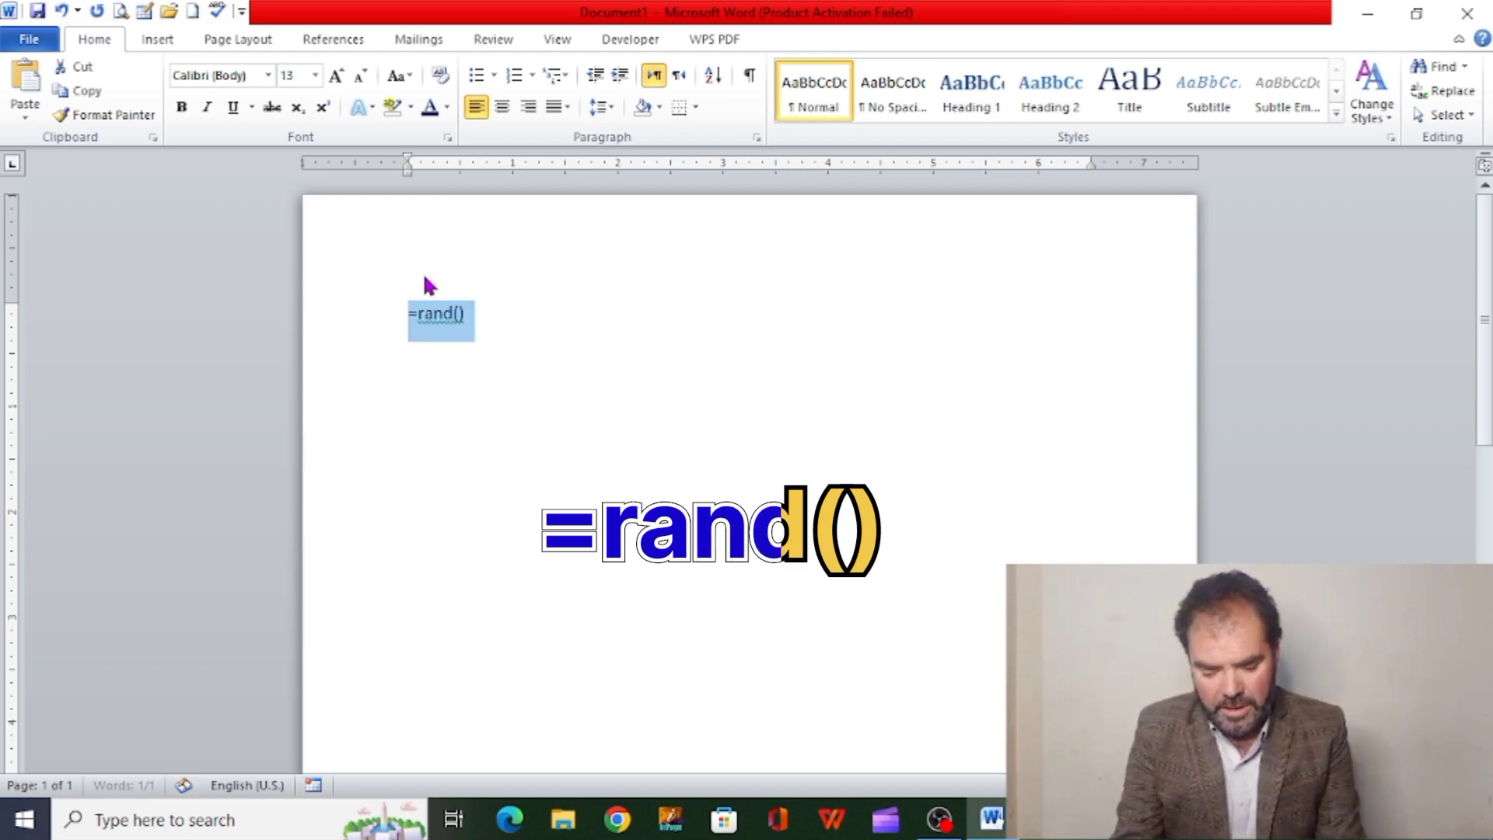
key("ctrl+bracketright")
key("ctrl+bracketright")
key("ctrl+bracketright")
key("ctrl+bracketright")
key("ctrl+bracketright")
key("ctrl+bracketright")
key("ctrl+bracketright")
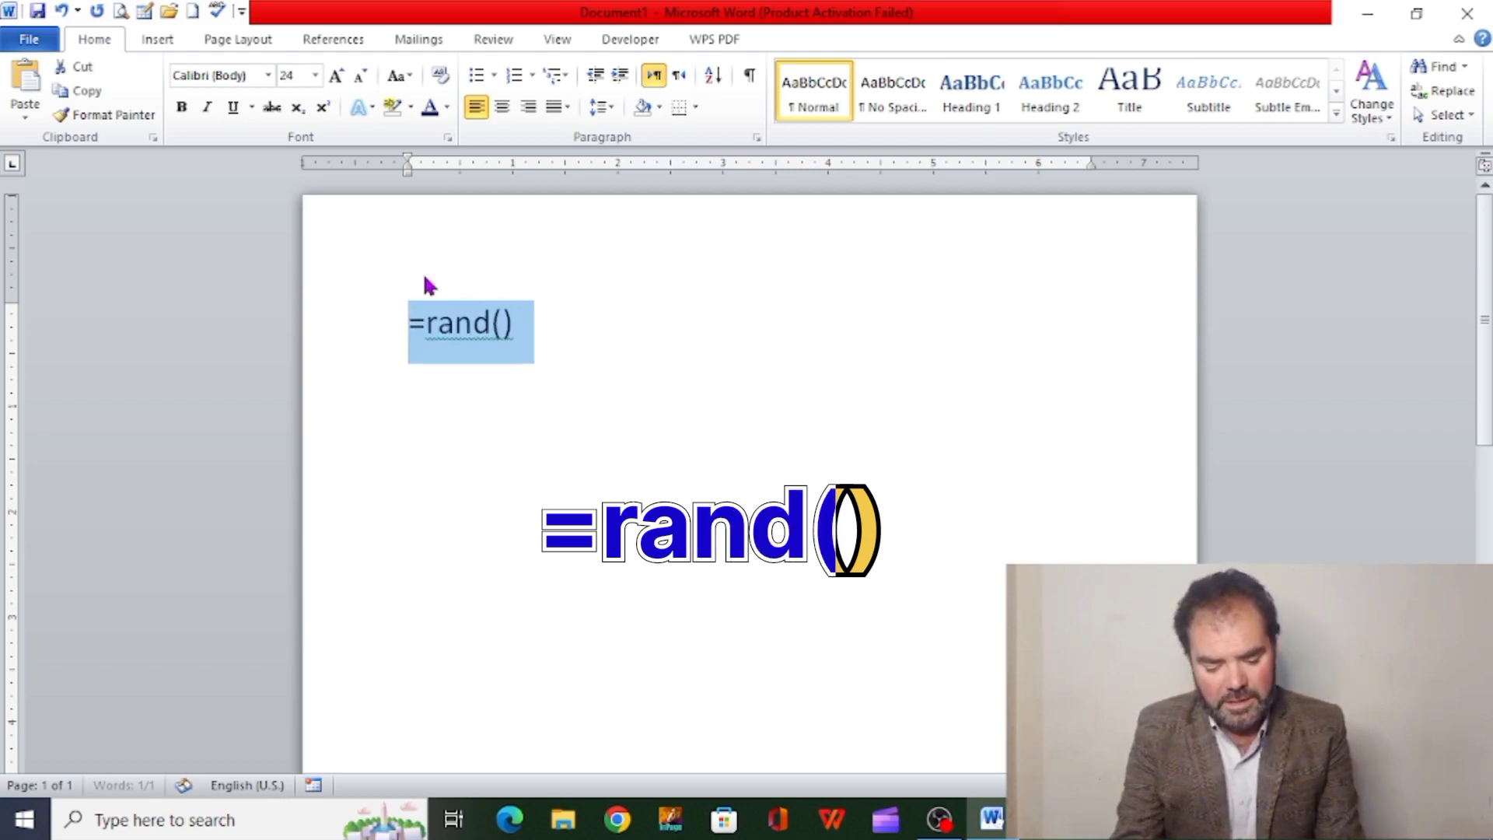
Run the =rand() formula to generate the sample paragraphs and go back to the beginning of the document.
left_click(535, 333)
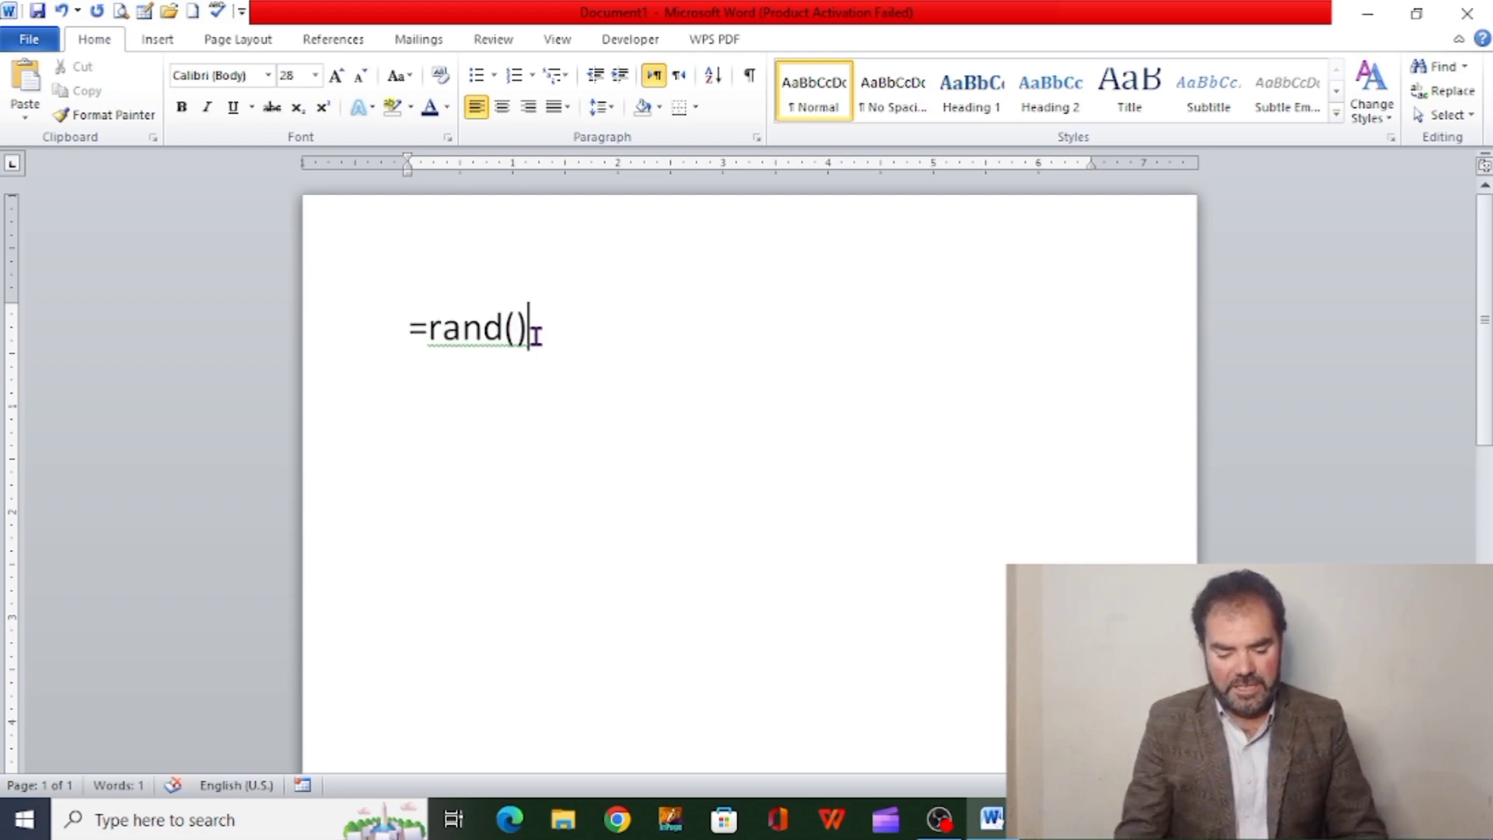
key("Return")
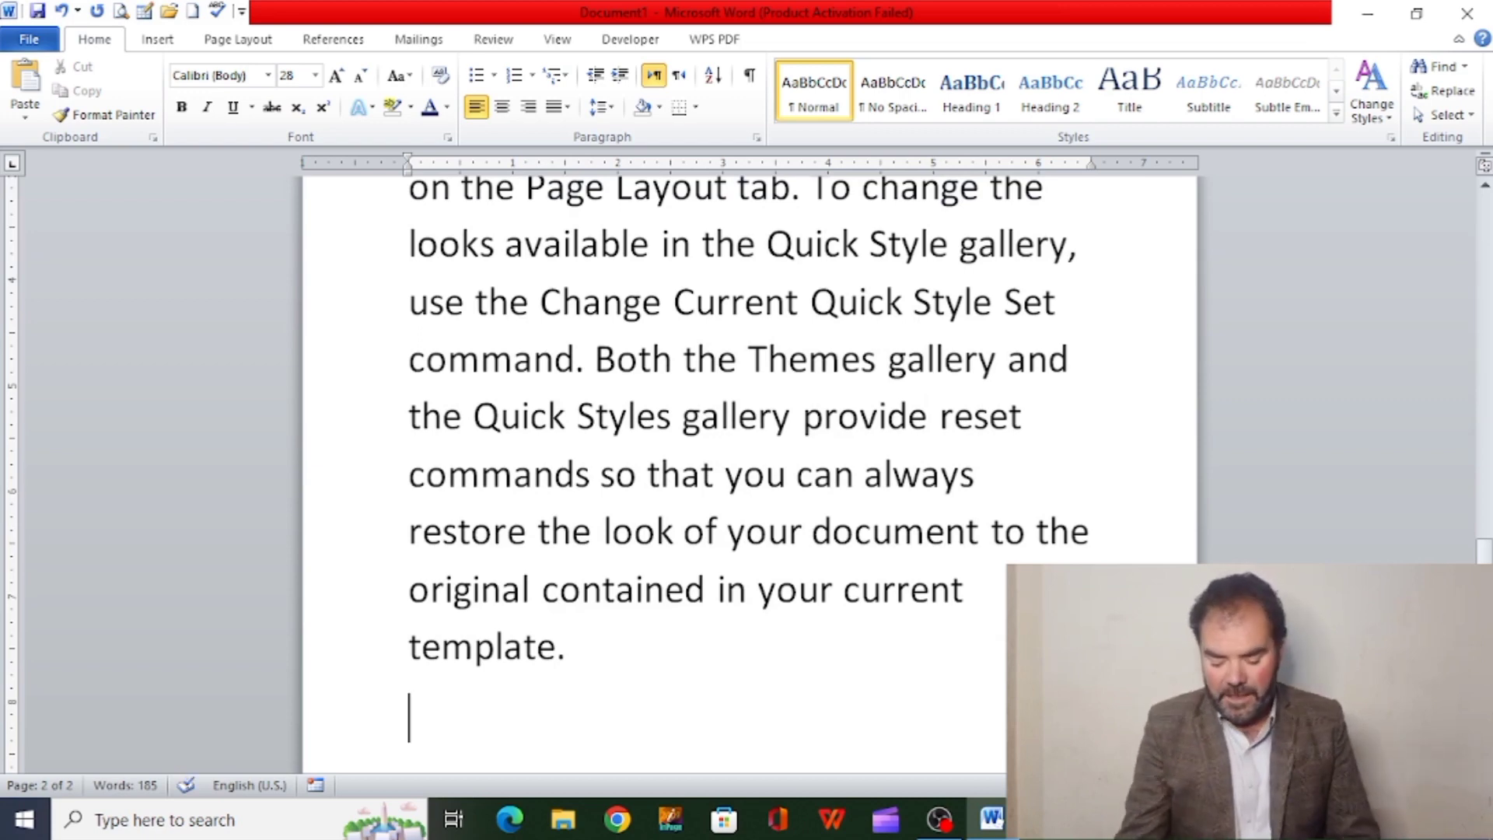
key("ctrl+Home")
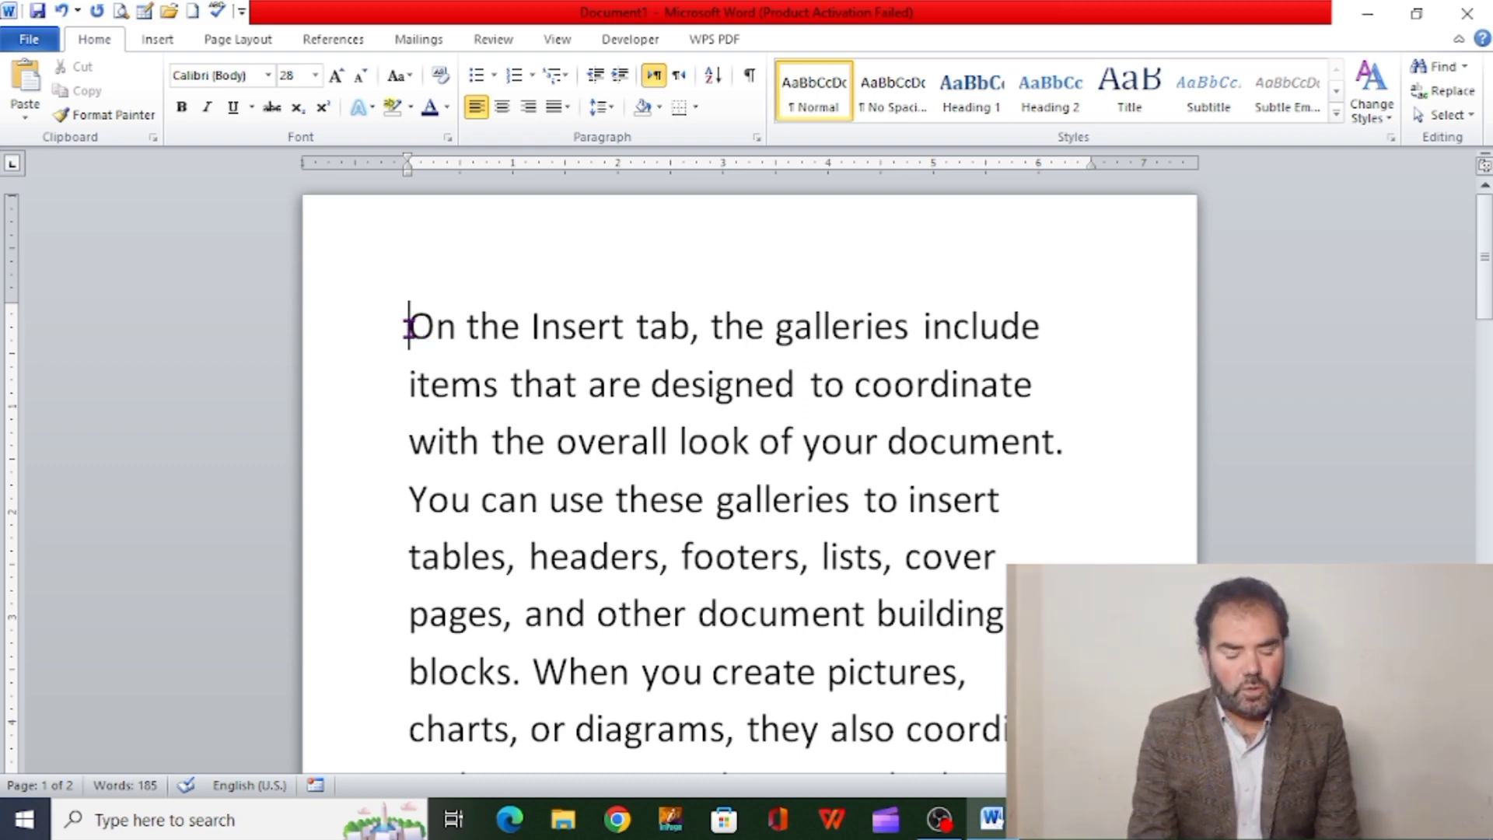
Change the font of the first sentence, "On the Insert tab… your document.", to Times New Roman.
left_click_drag(420, 330, 1077, 444)
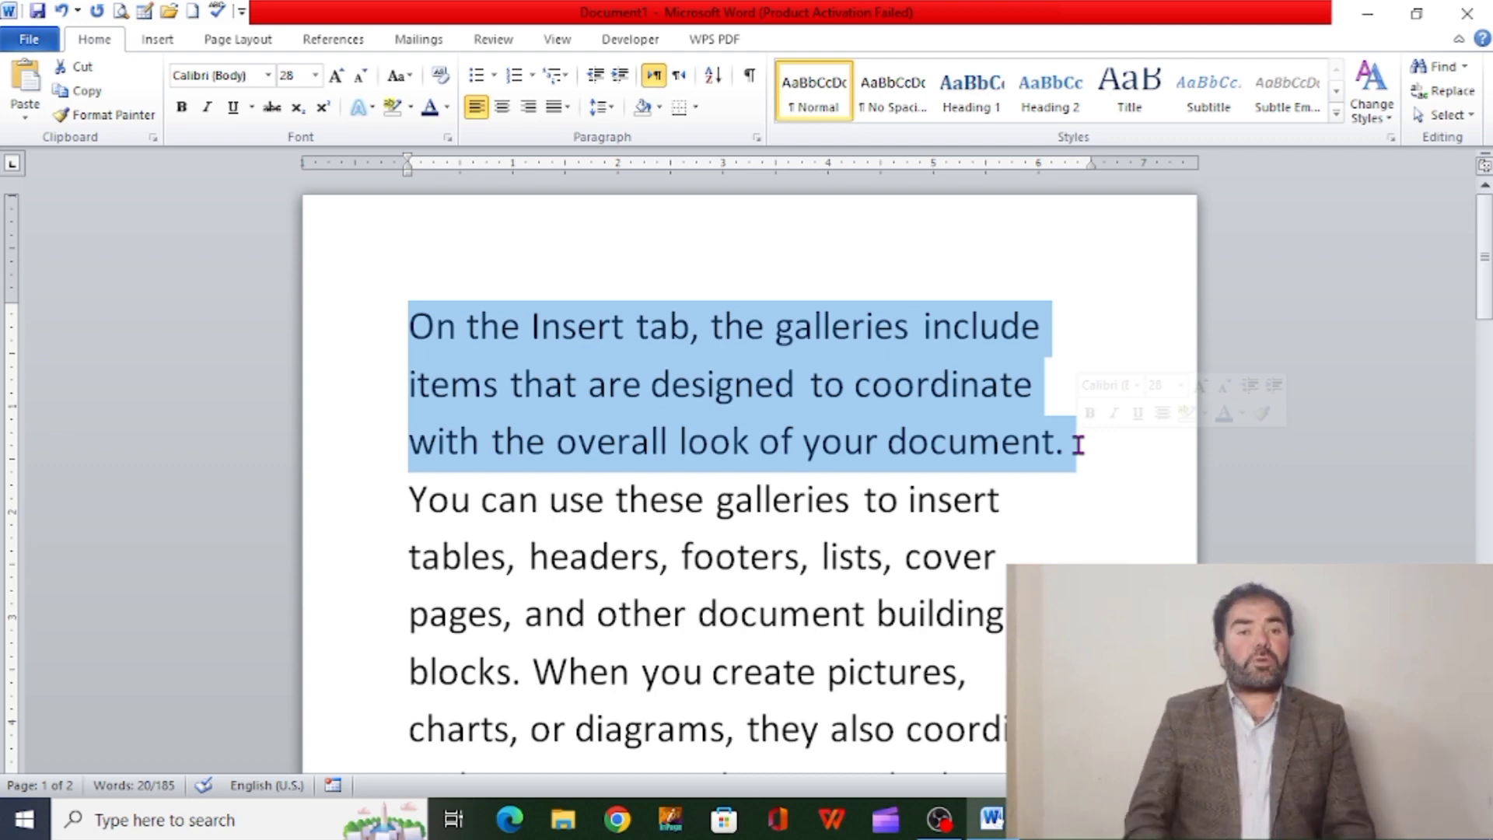
key("F8")
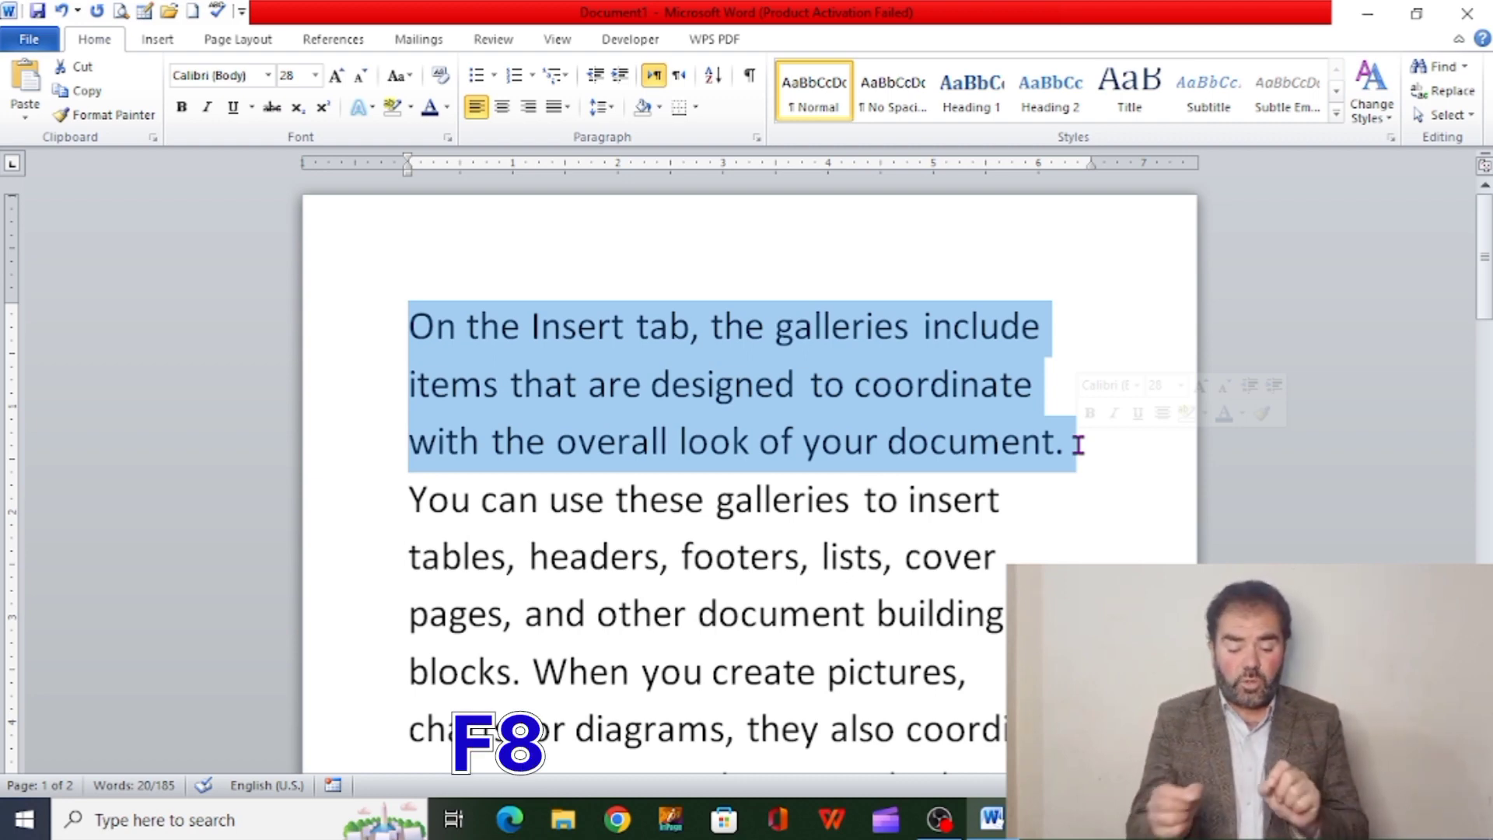
key("ctrl+a")
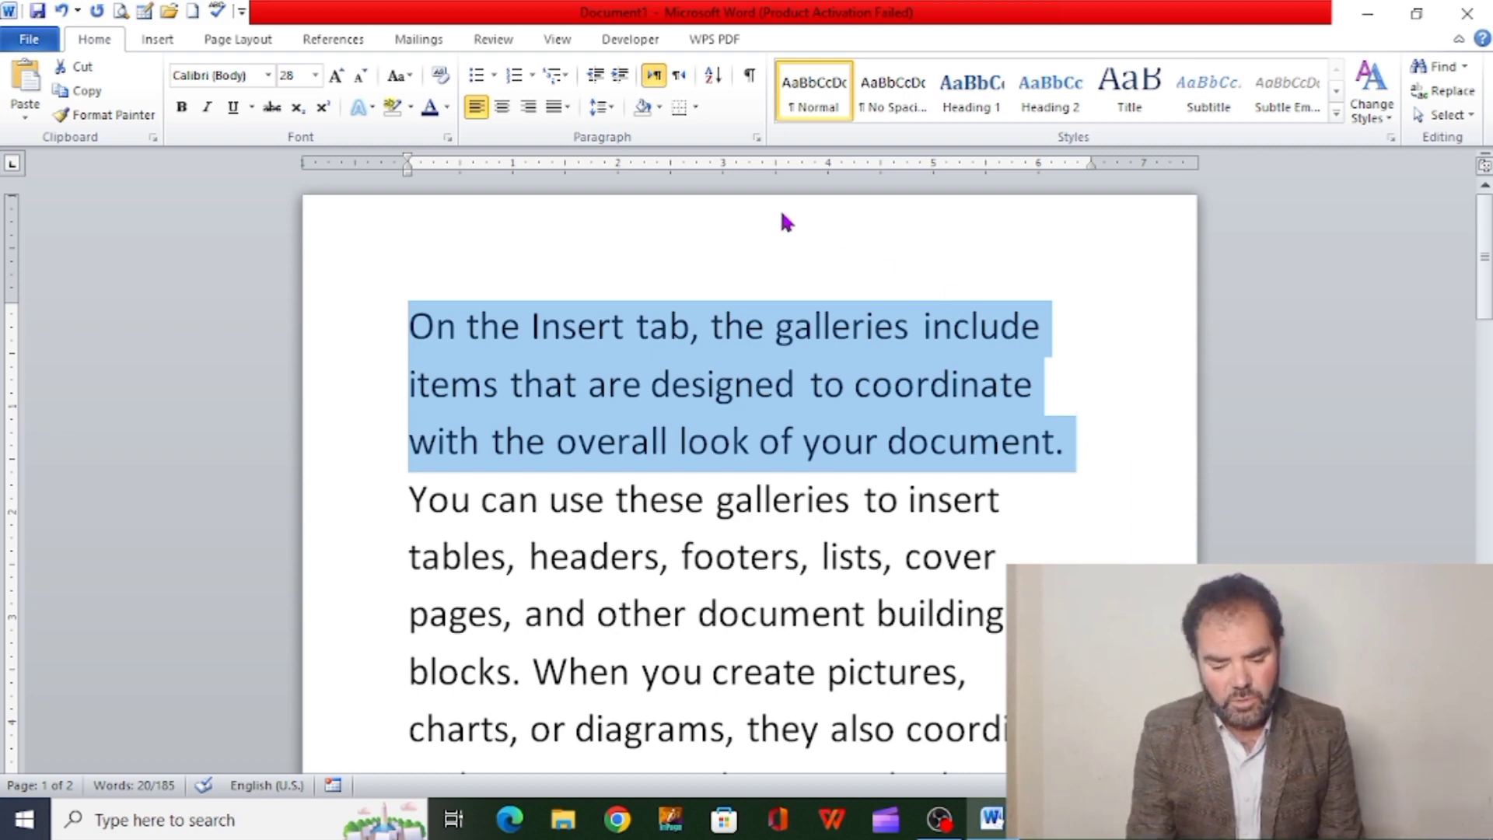
left_click(267, 72)
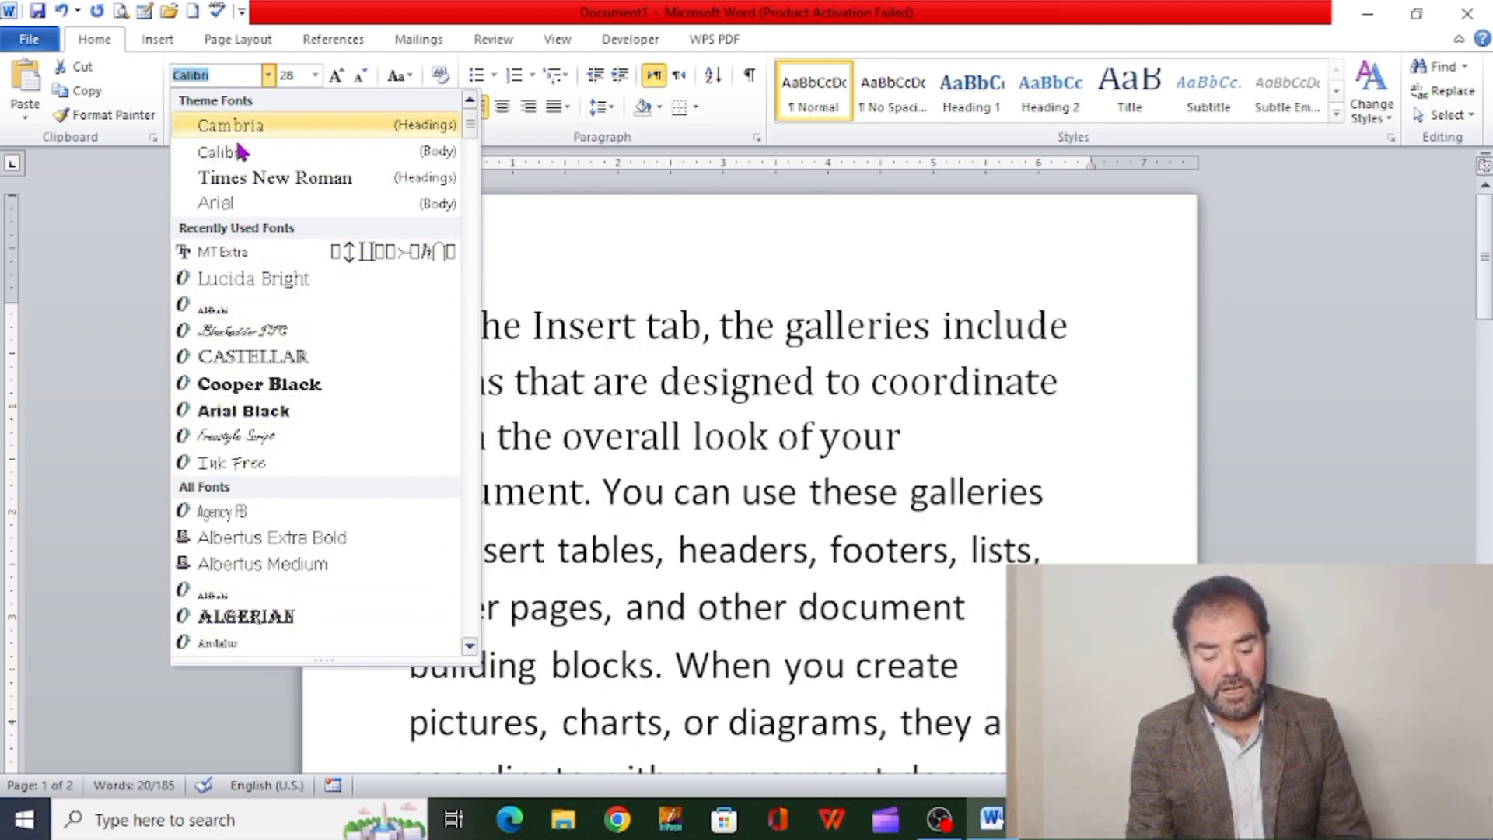
left_click(259, 187)
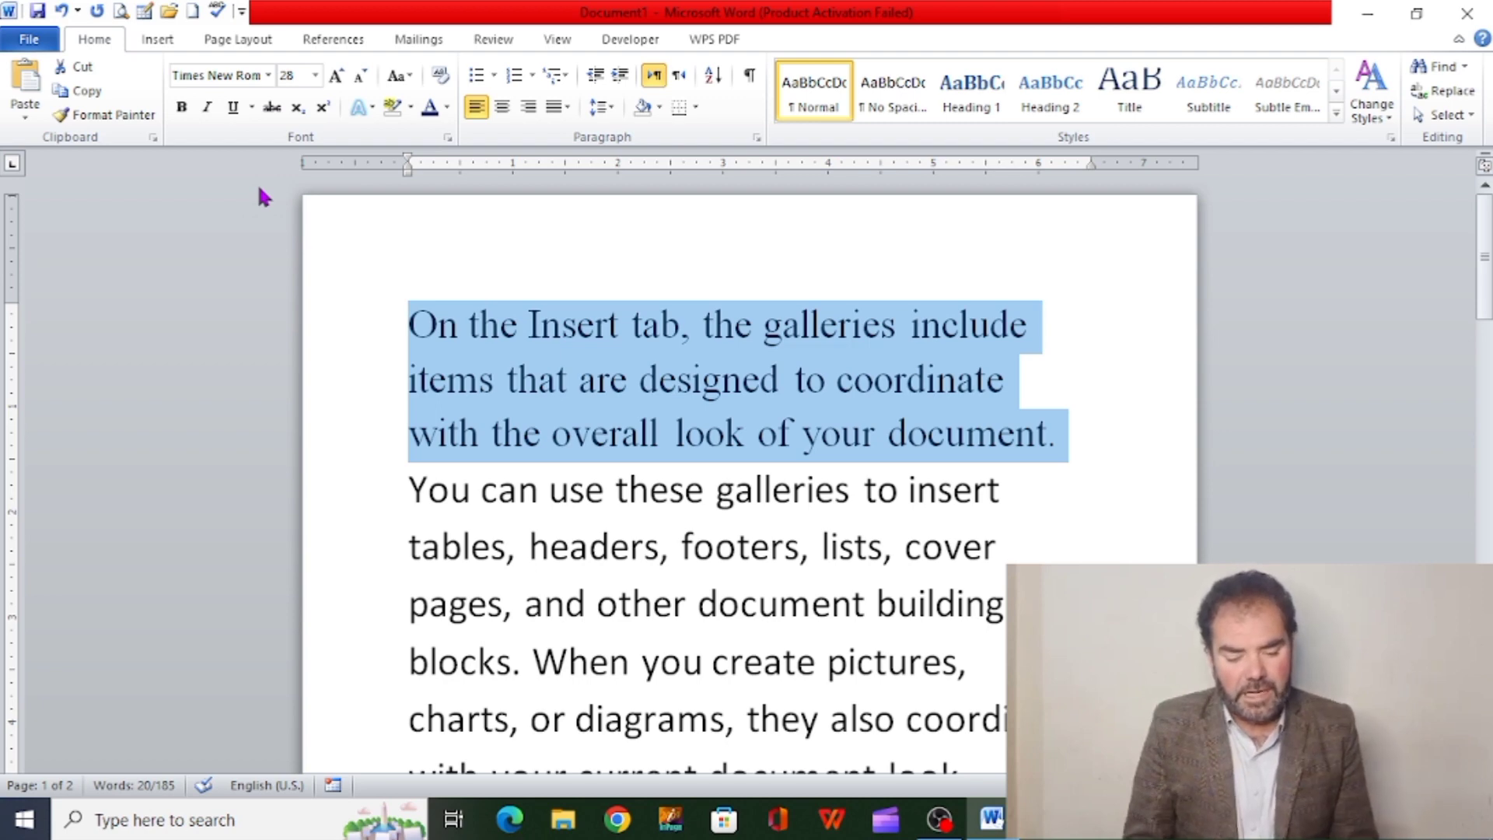
Set the first sentence's font size to 28 pt and grow it in steps to 48 pt.
left_click(316, 75)
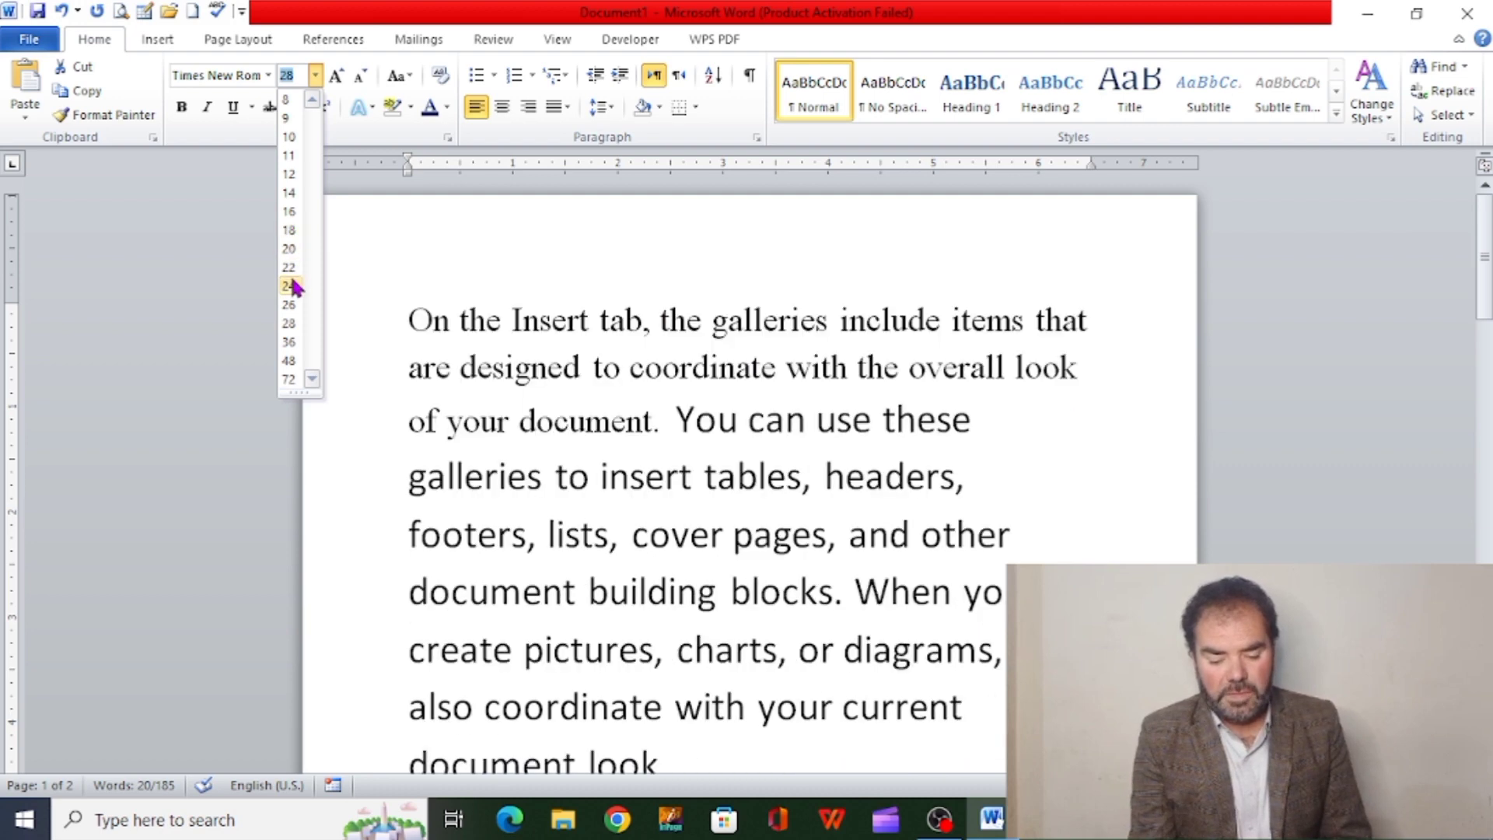
left_click(294, 325)
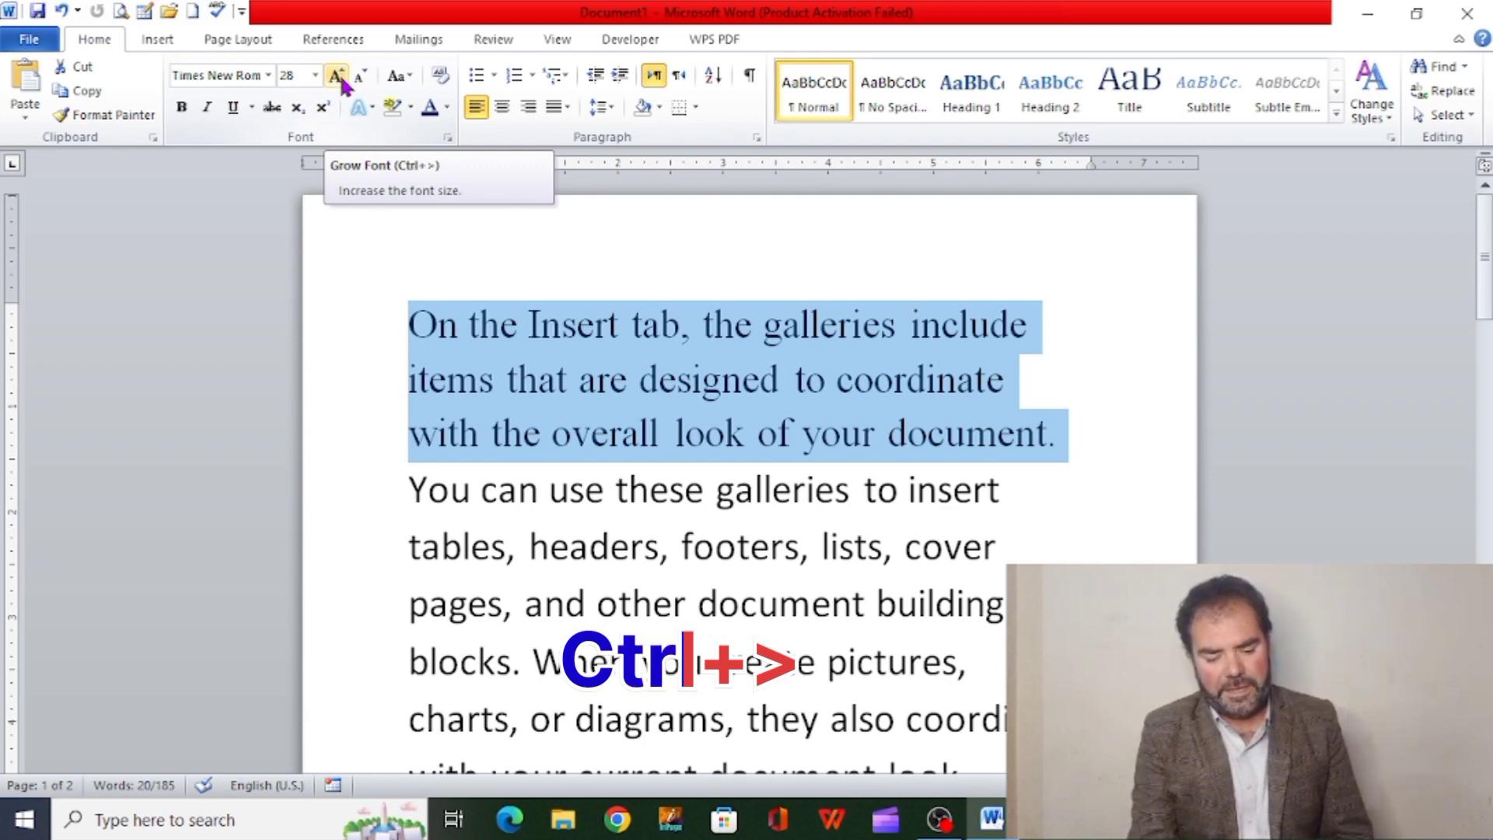
key("ctrl+shift+period")
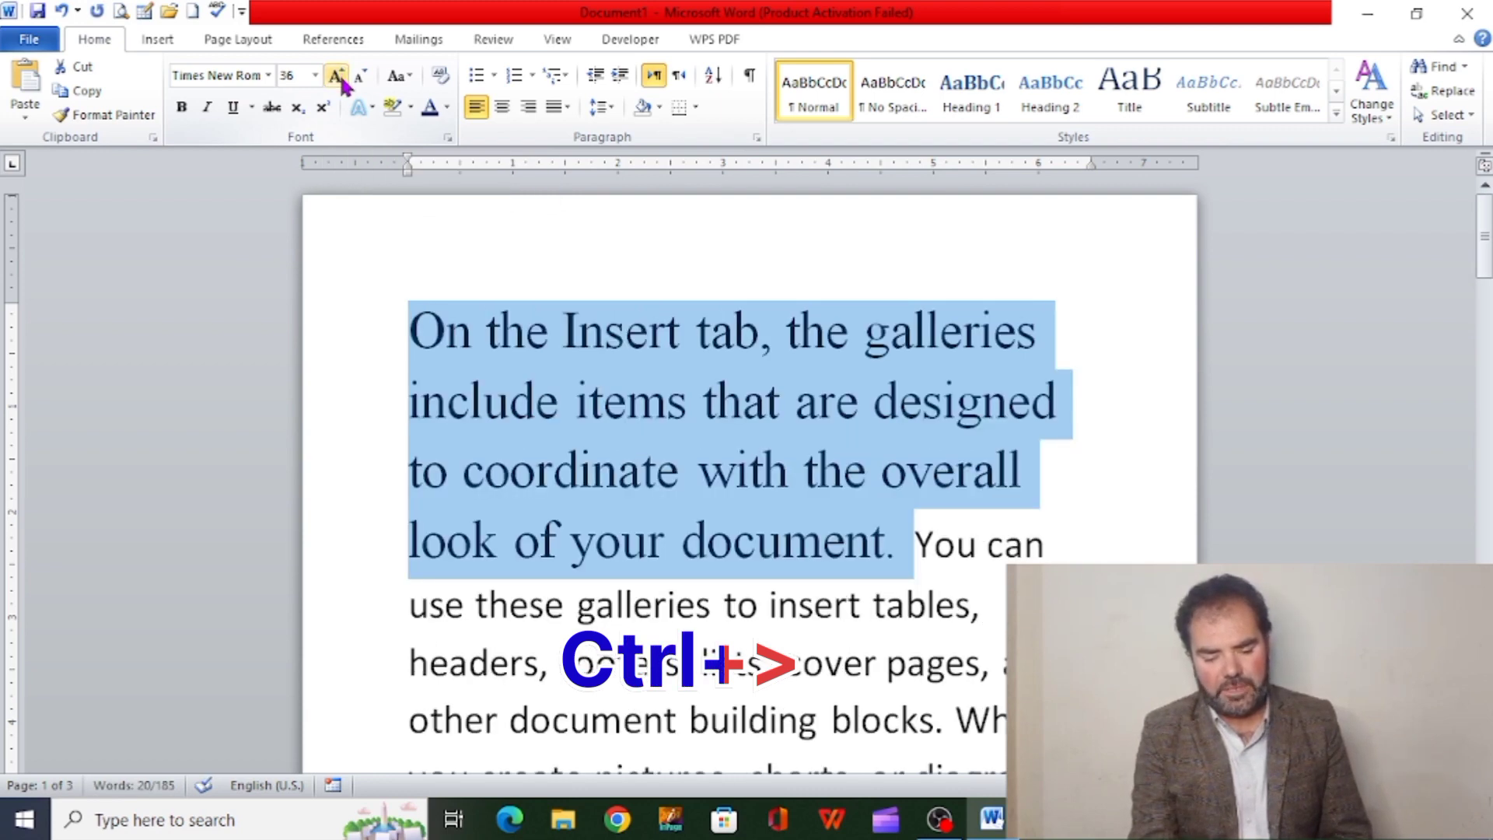
key("ctrl+shift+period")
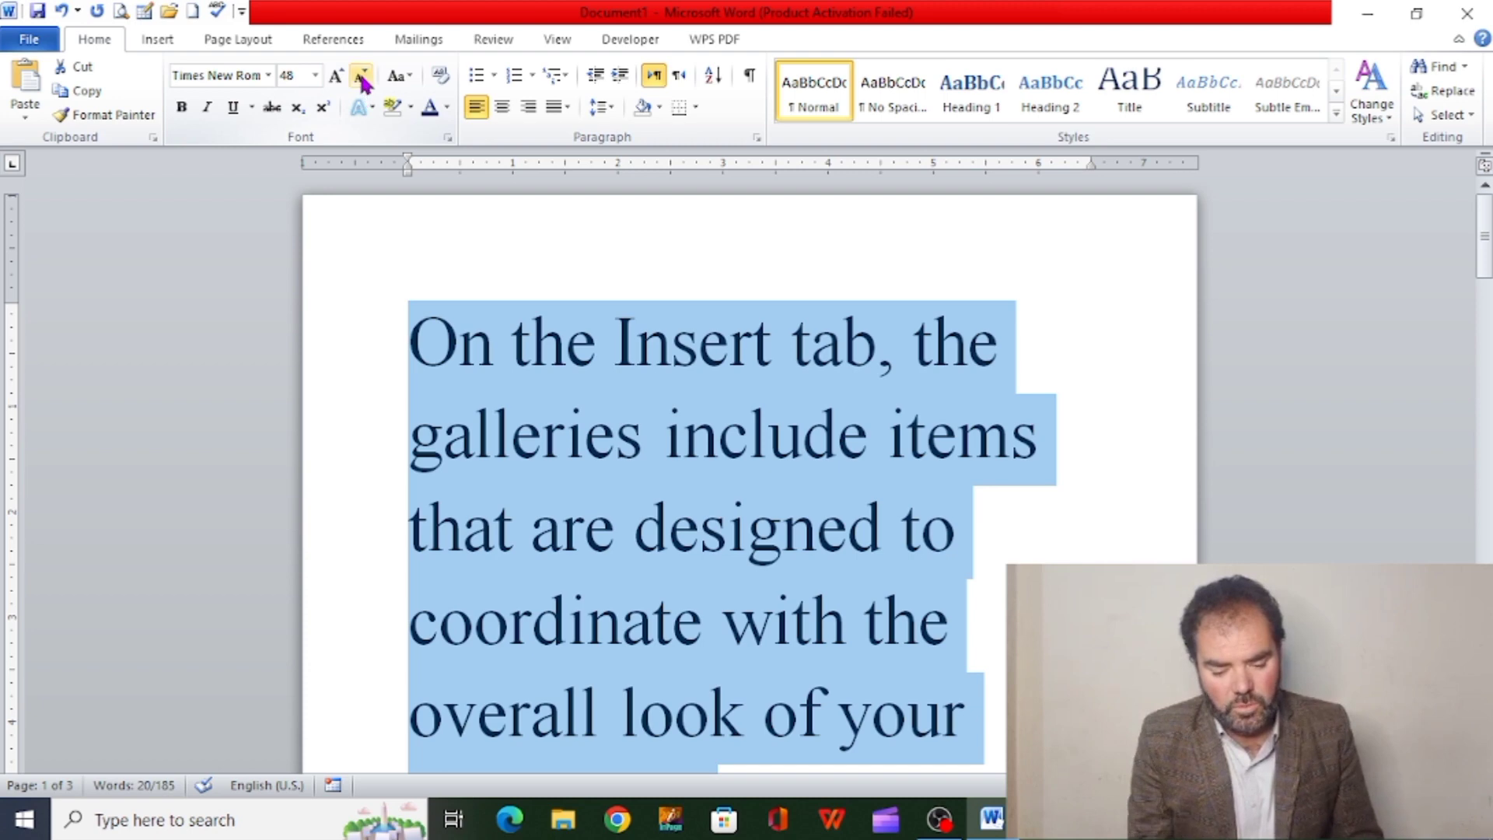
Shrink the first sentence back to 28 pt and grow it in steps to 72 pt.
left_click(361, 77)
left_click(361, 77)
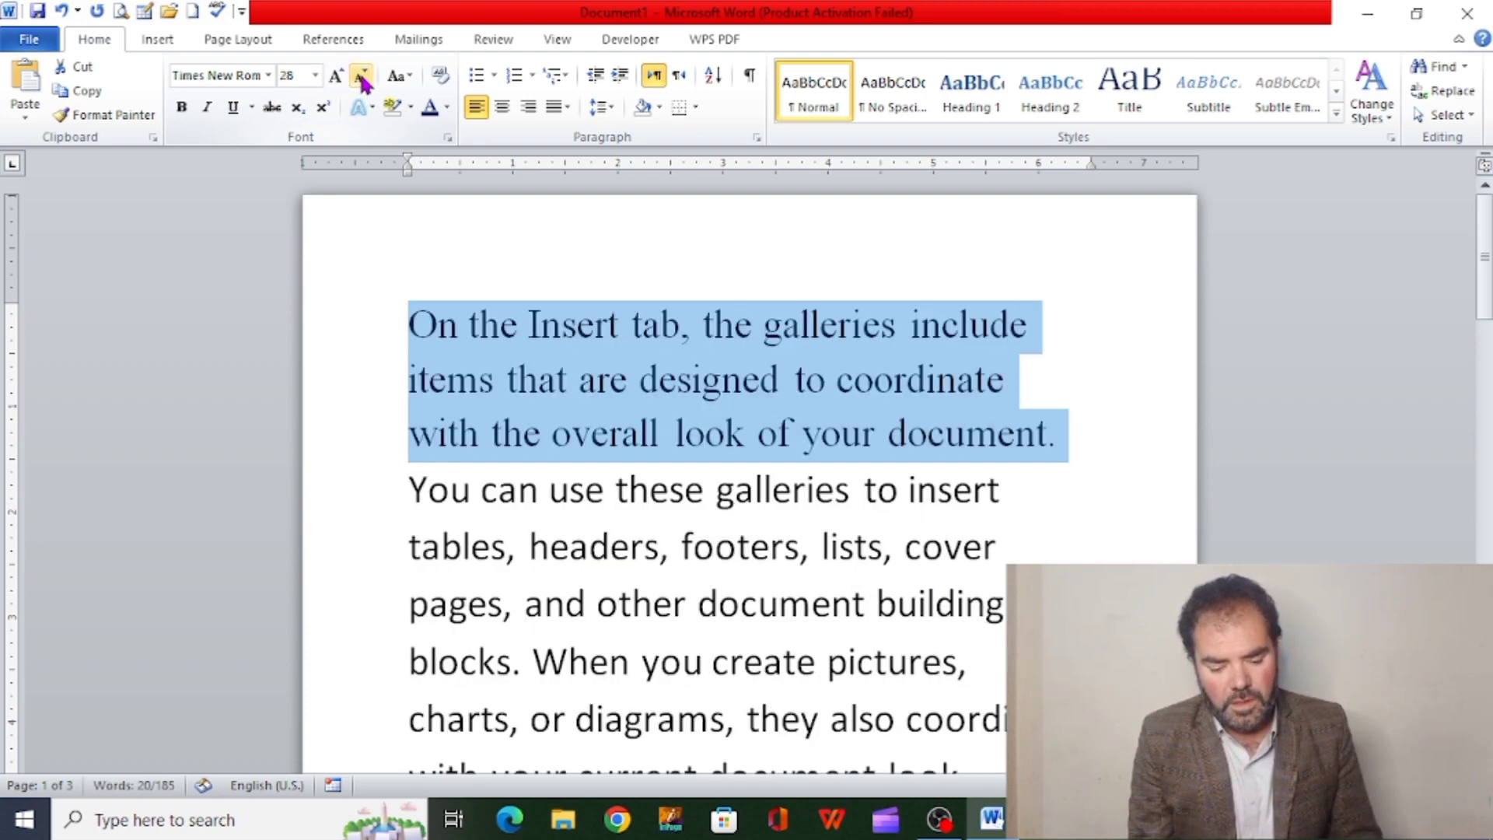
left_click(336, 78)
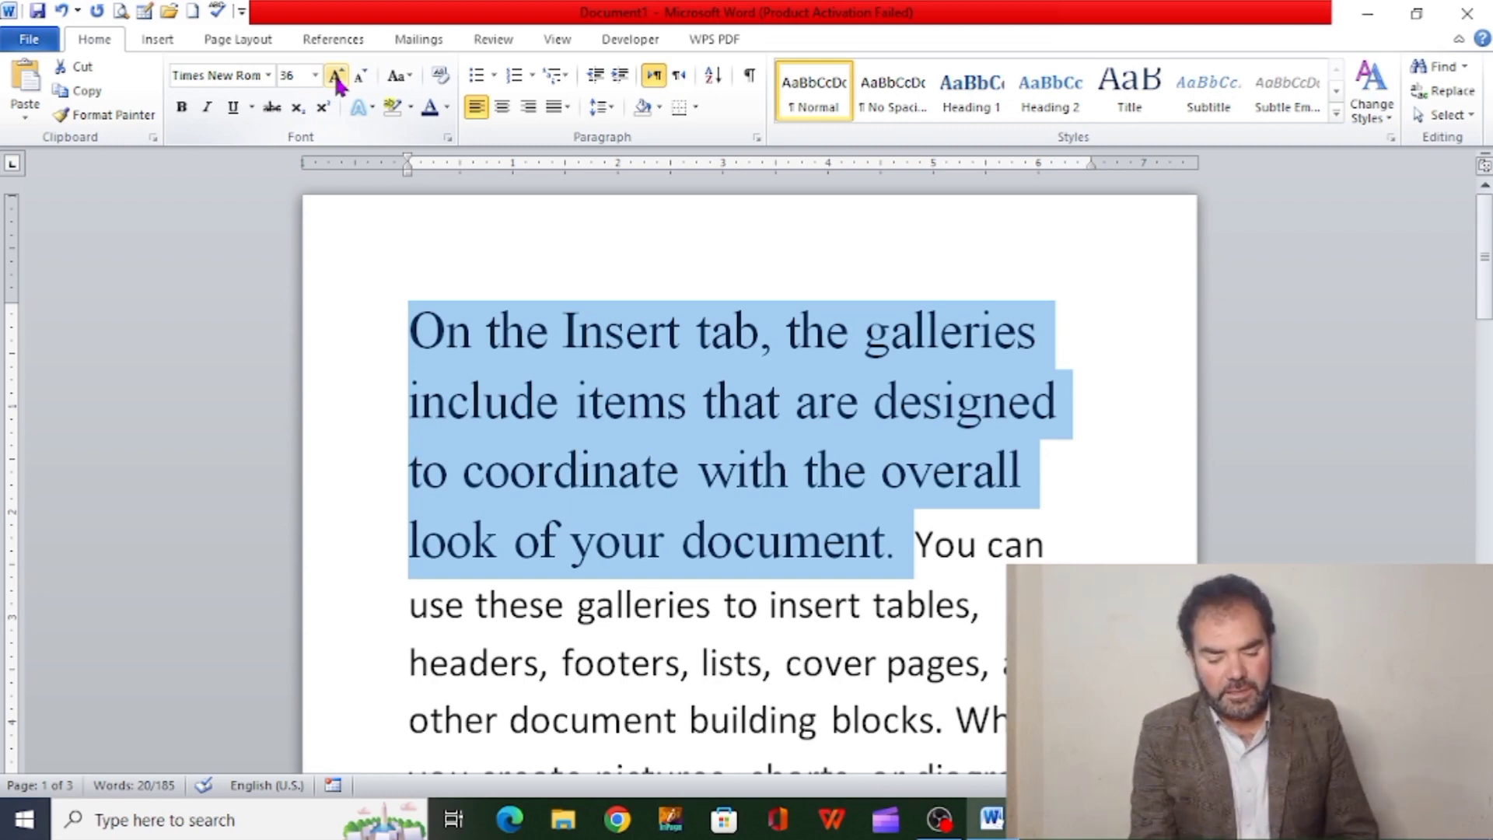
left_click(335, 78)
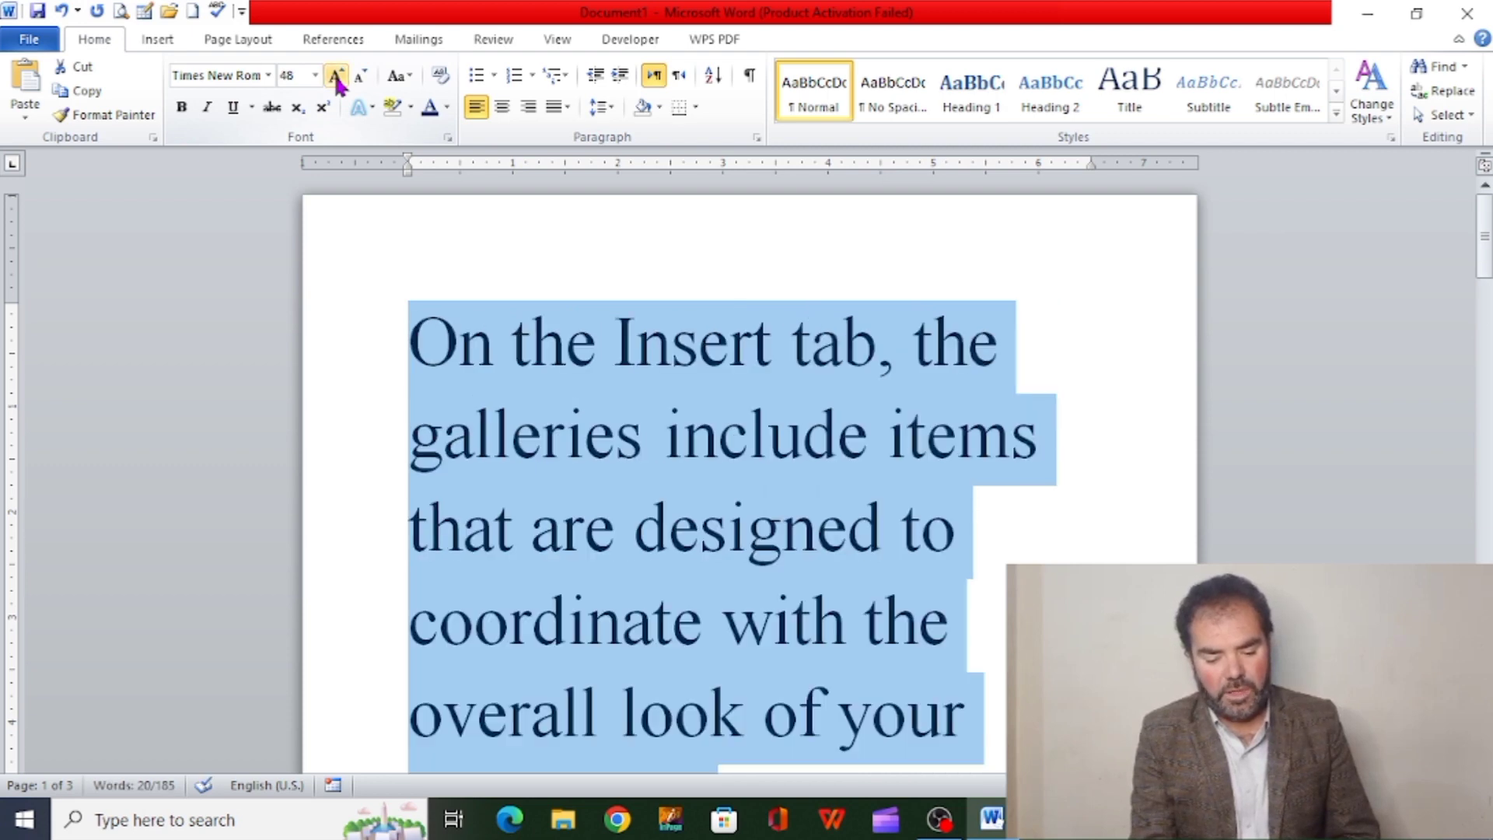
left_click(335, 77)
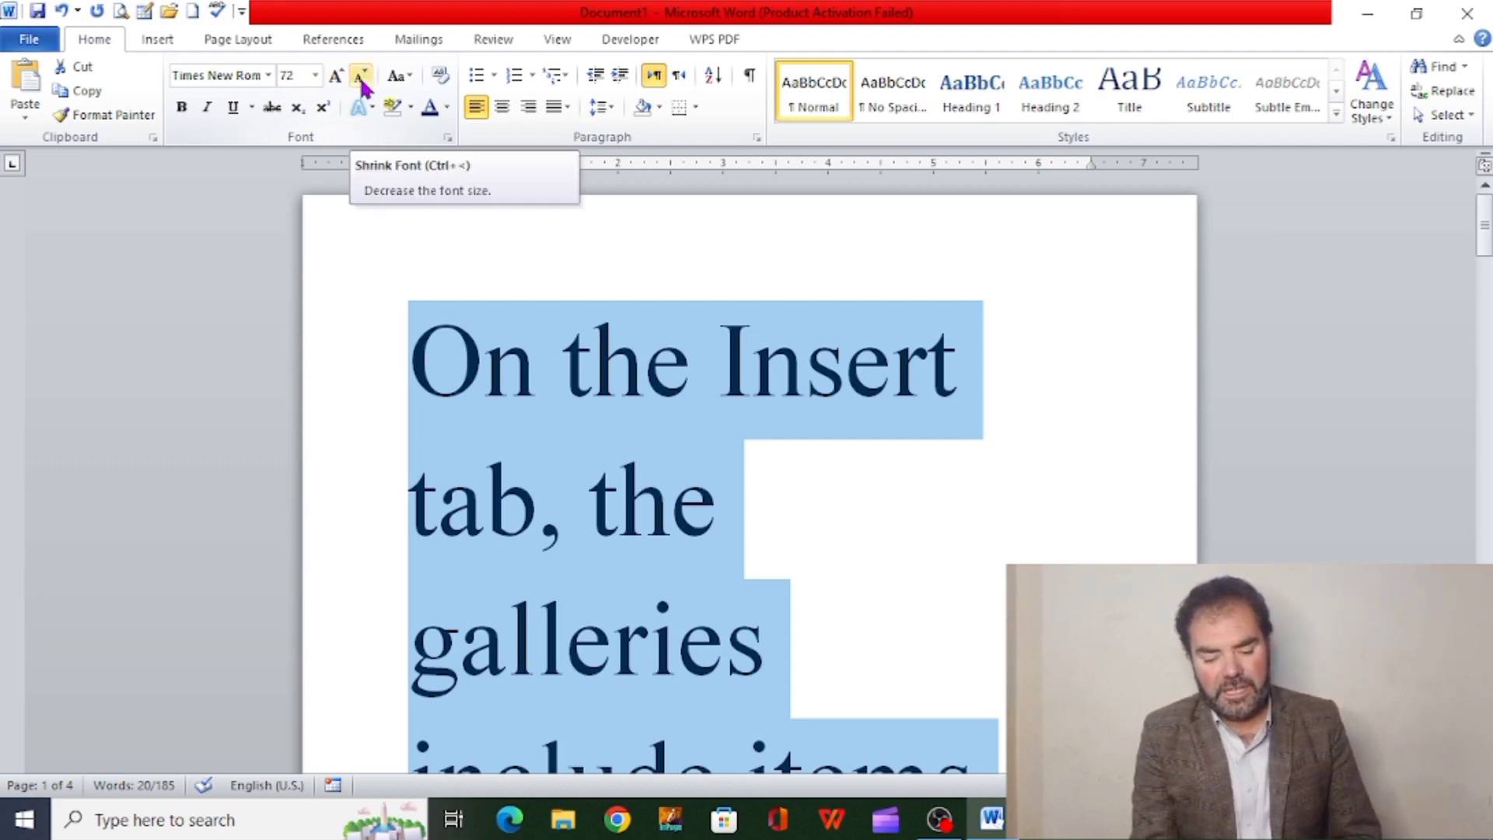
Shrink the first sentence's font size step by step down to 11 pt.
key("ctrl+shift+comma")
key("ctrl+shift+comma")
key("ctrl+shift+comma")
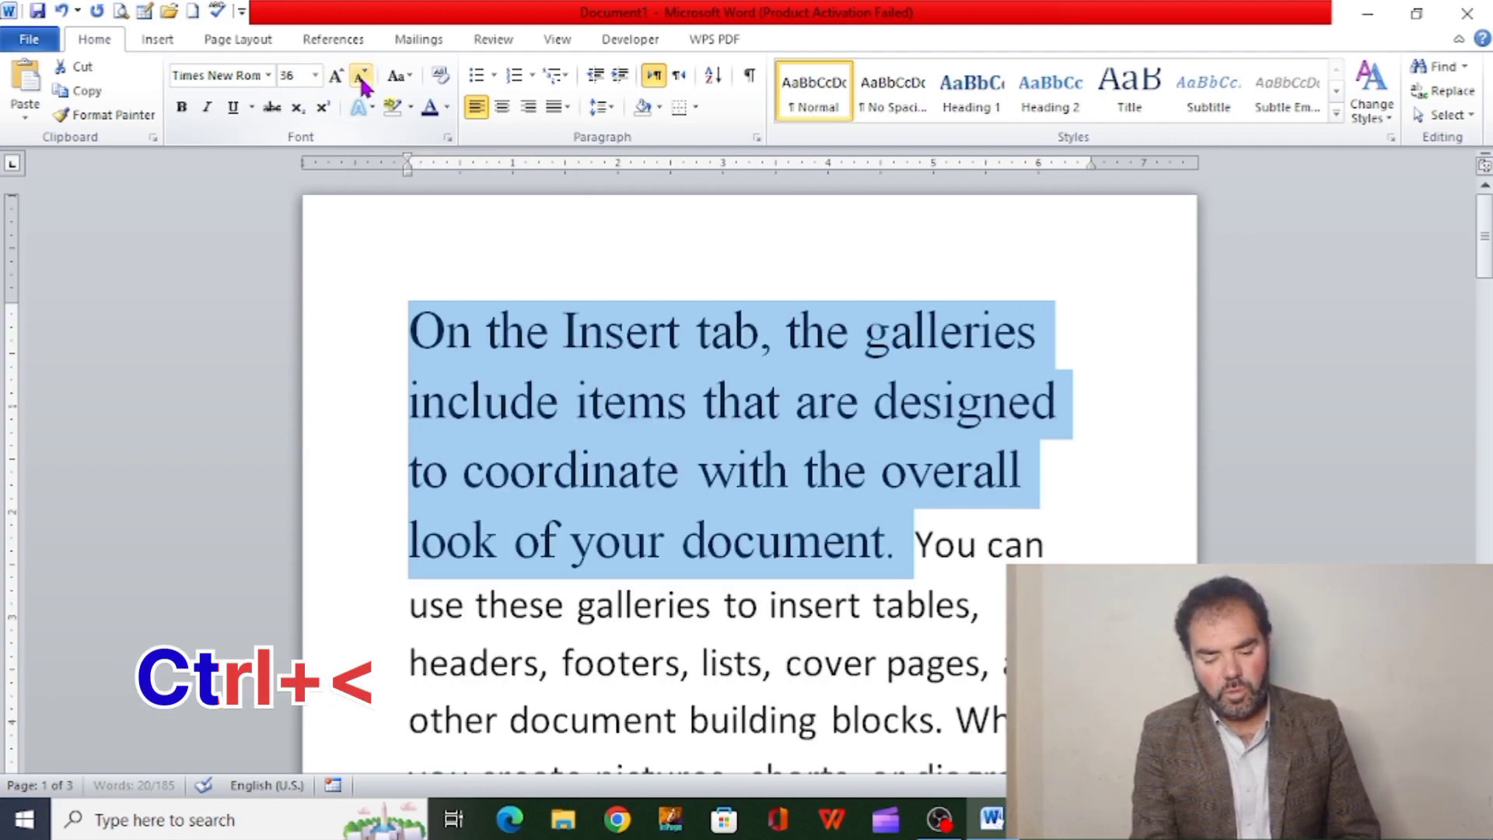
key("ctrl+shift+comma")
key("ctrl+shift+comma")
key("ctrl+shift+comma")
key("ctrl+shift+comma")
key("ctrl+shift+comma")
key("ctrl+shift+comma")
key("ctrl+shift+comma")
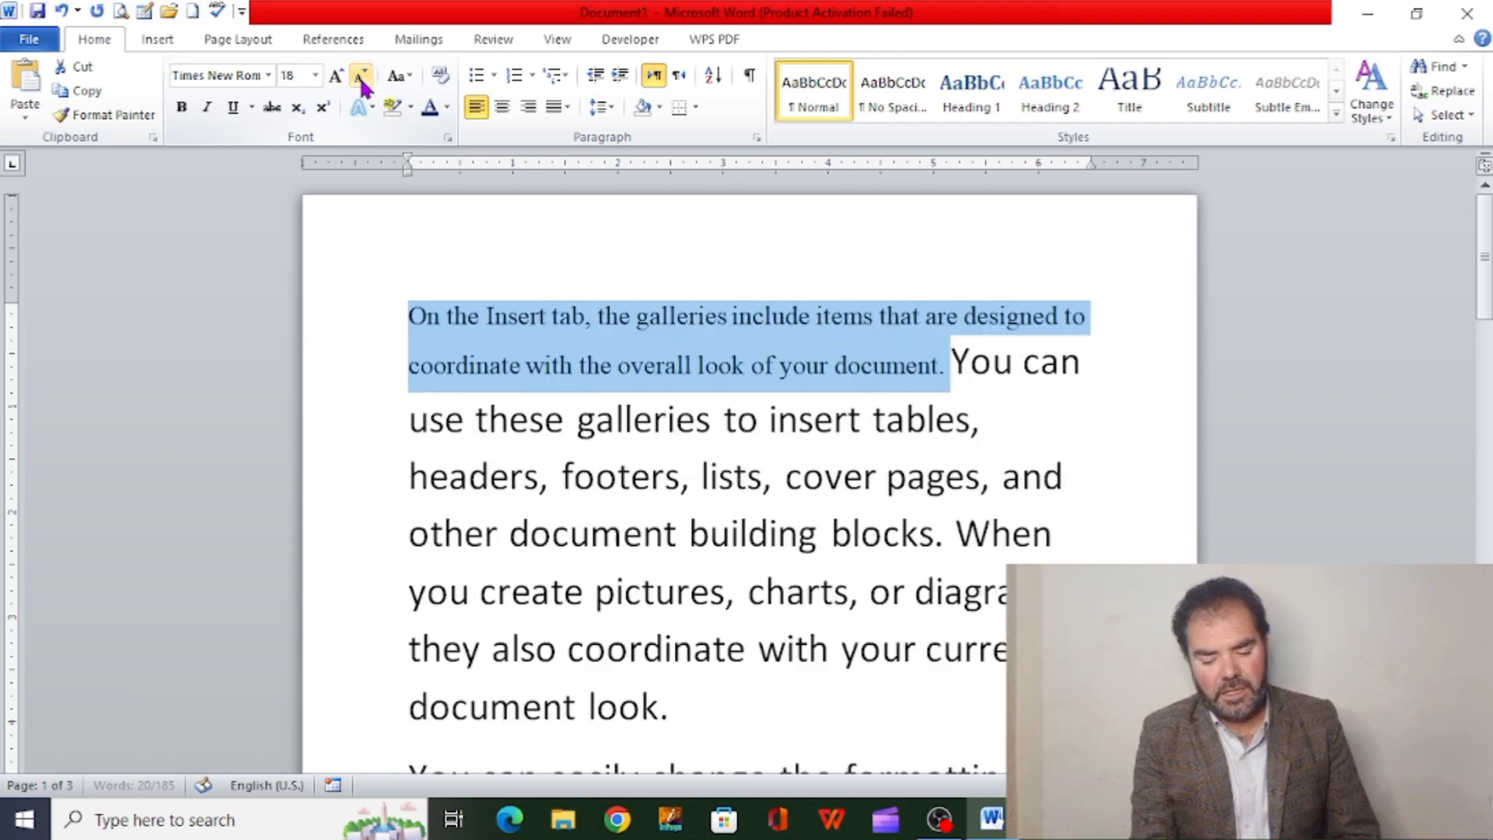
key("ctrl+shift+comma")
key("ctrl+shift+comma")
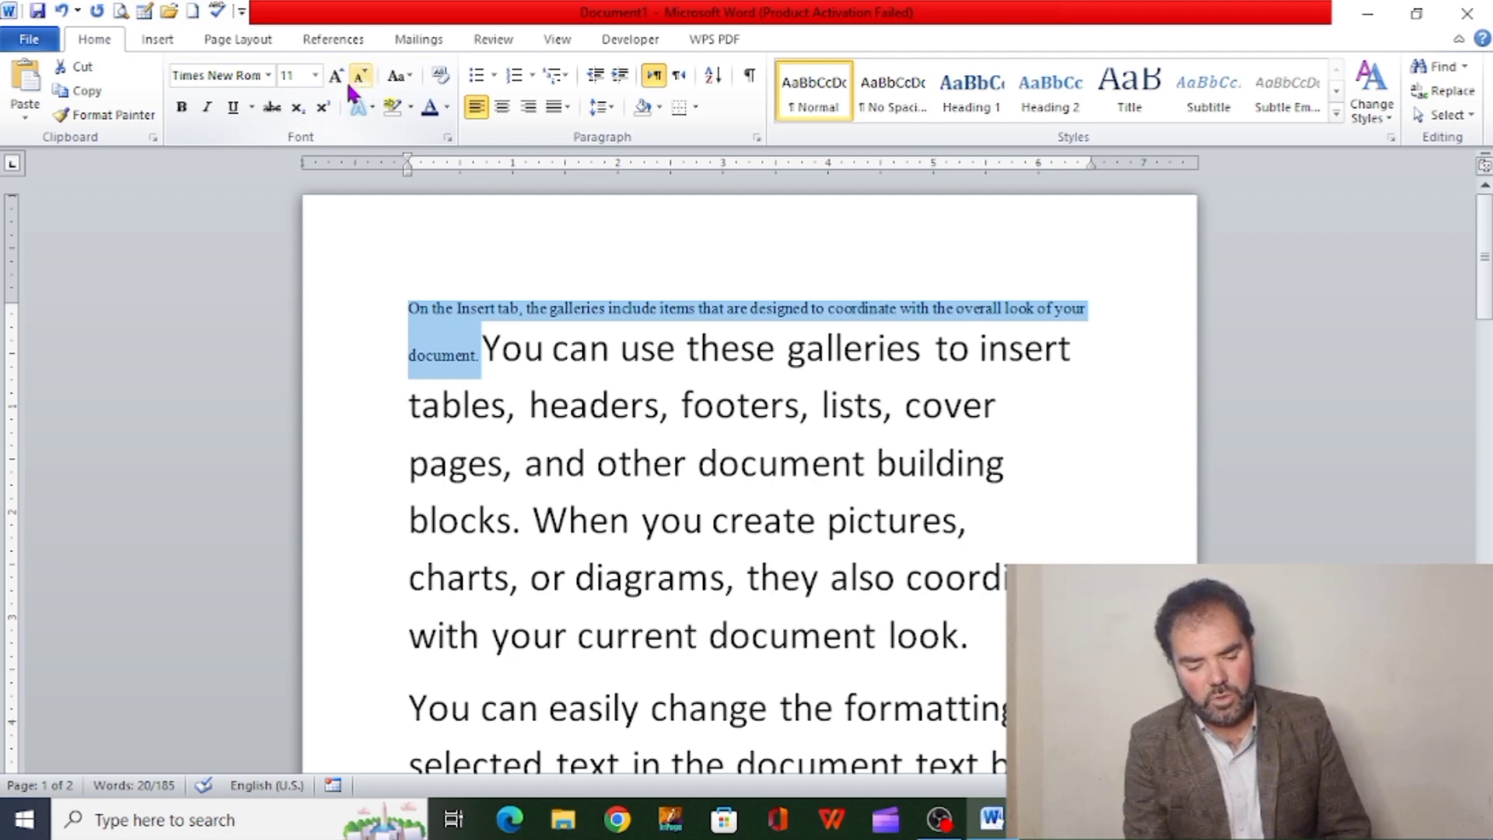
Grow the first sentence's font size step by step up to 26 pt.
left_click(337, 77)
left_click(338, 77)
left_click(338, 77)
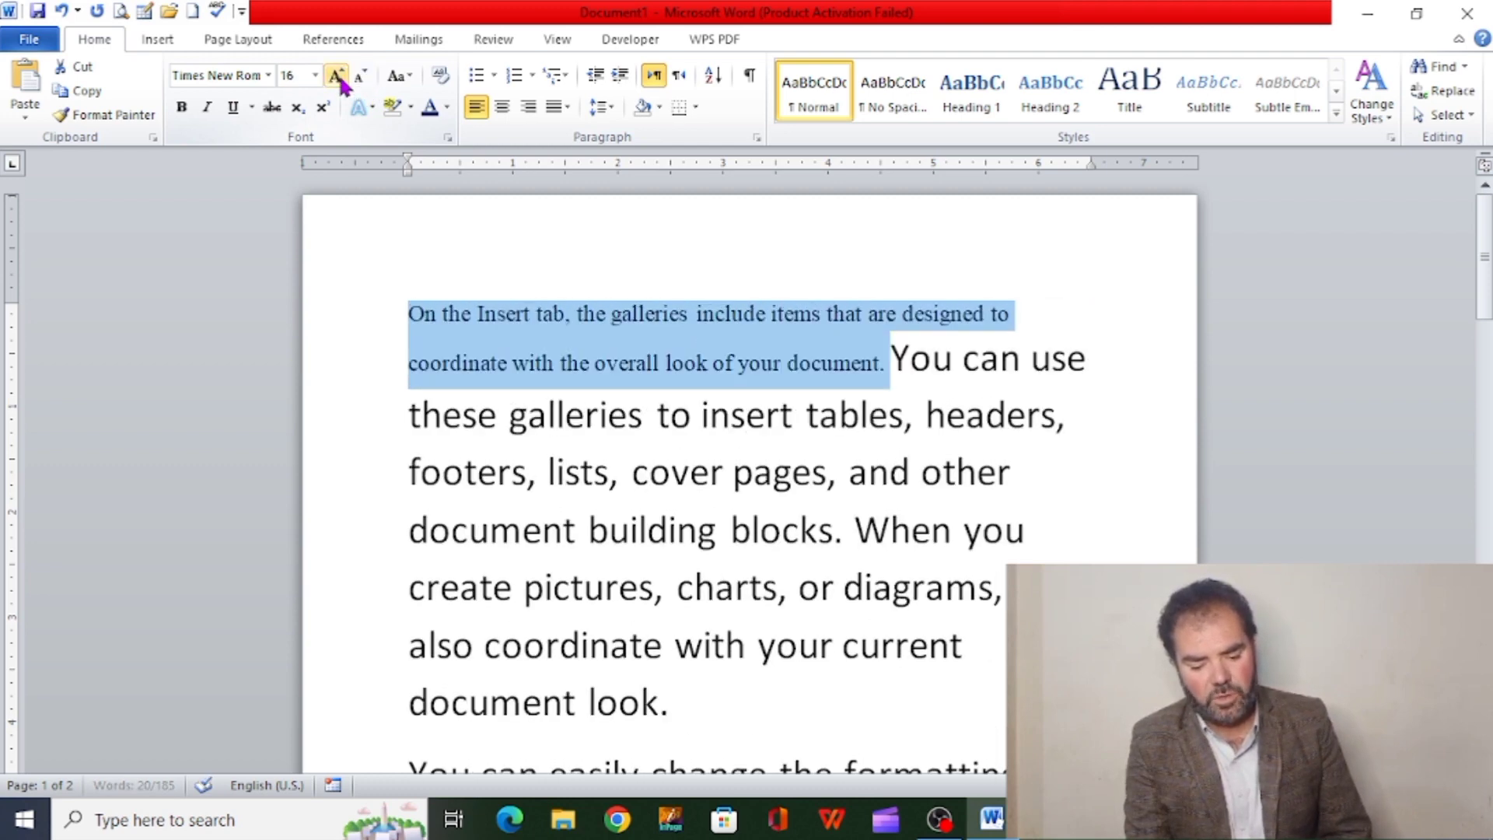
left_click(337, 77)
left_click(337, 77)
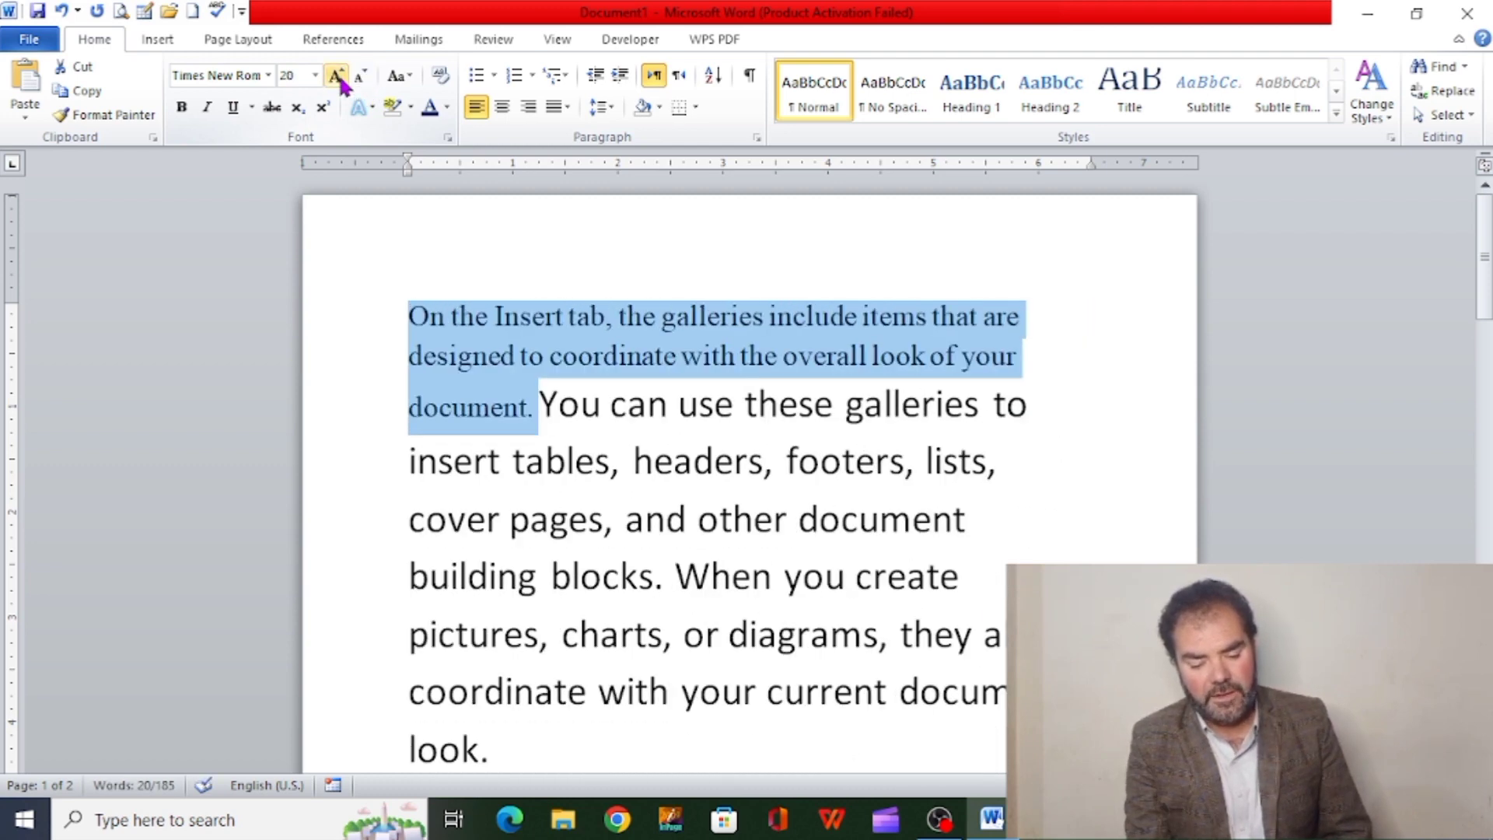
left_click(338, 77)
left_click(337, 77)
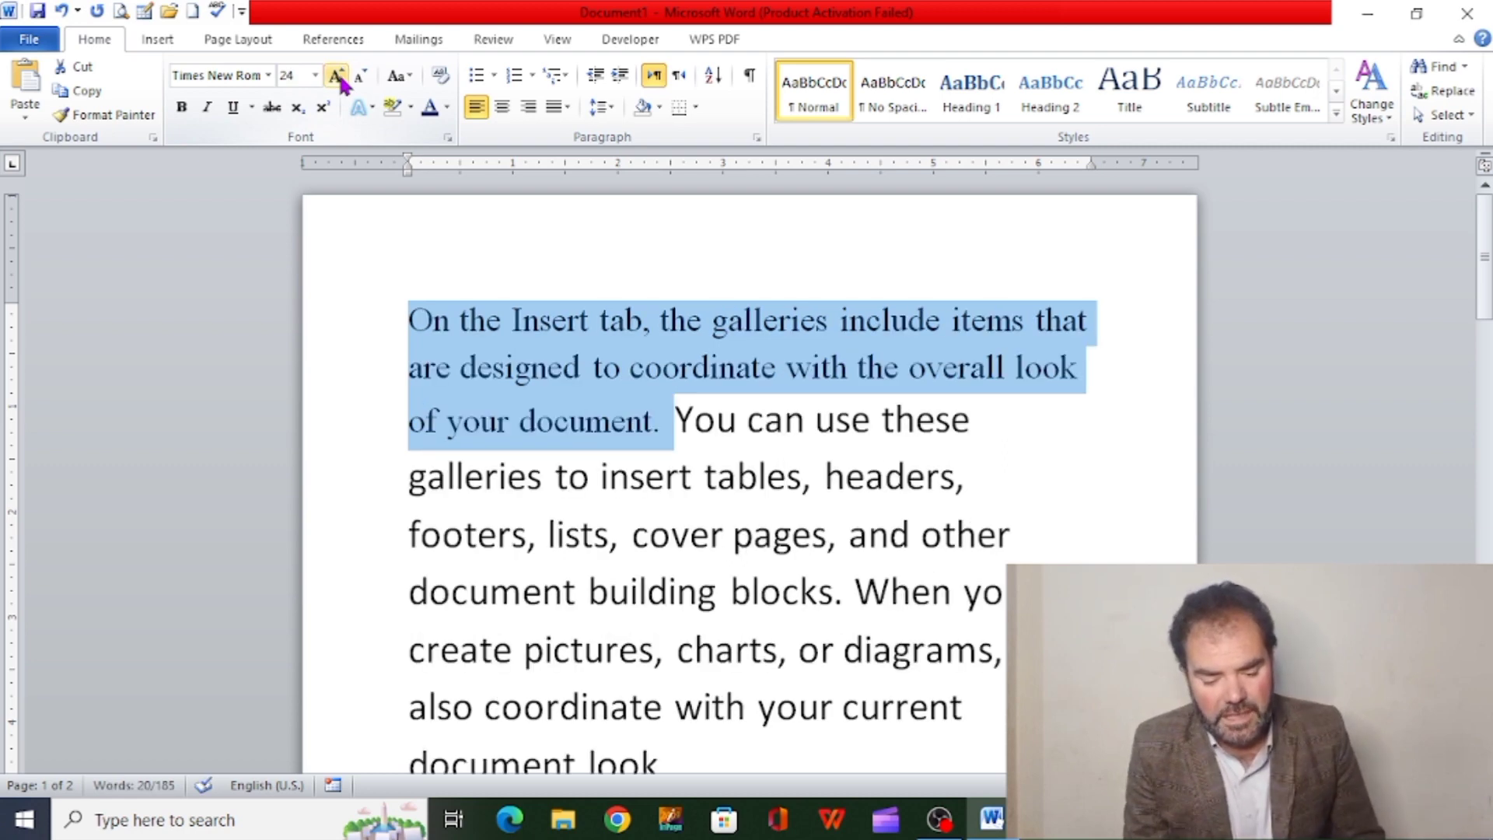
left_click(337, 77)
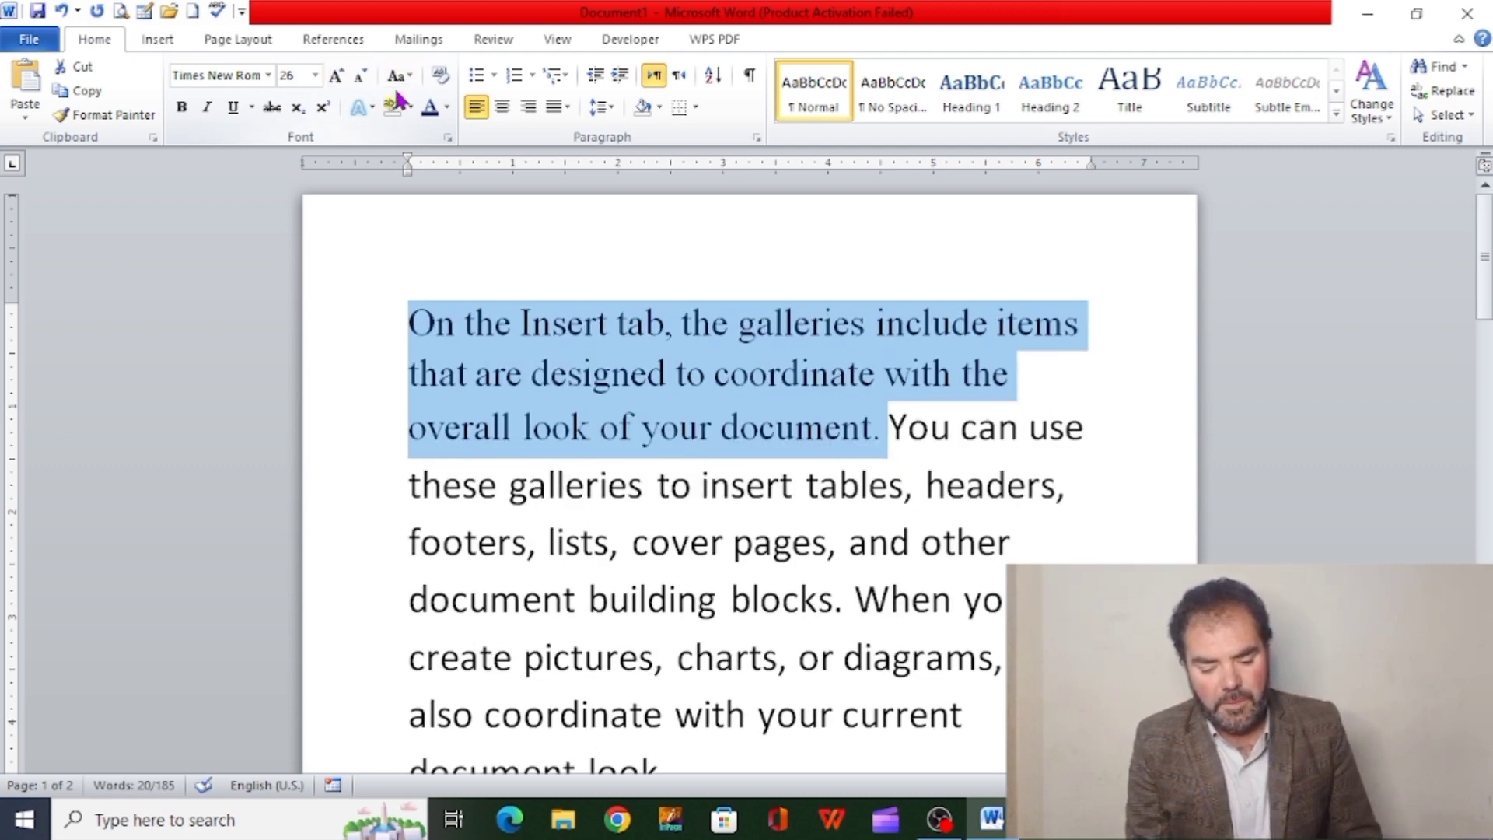
Shrink the first sentence's font size step by step to 16 pt.
left_click(362, 77)
left_click(361, 78)
left_click(361, 78)
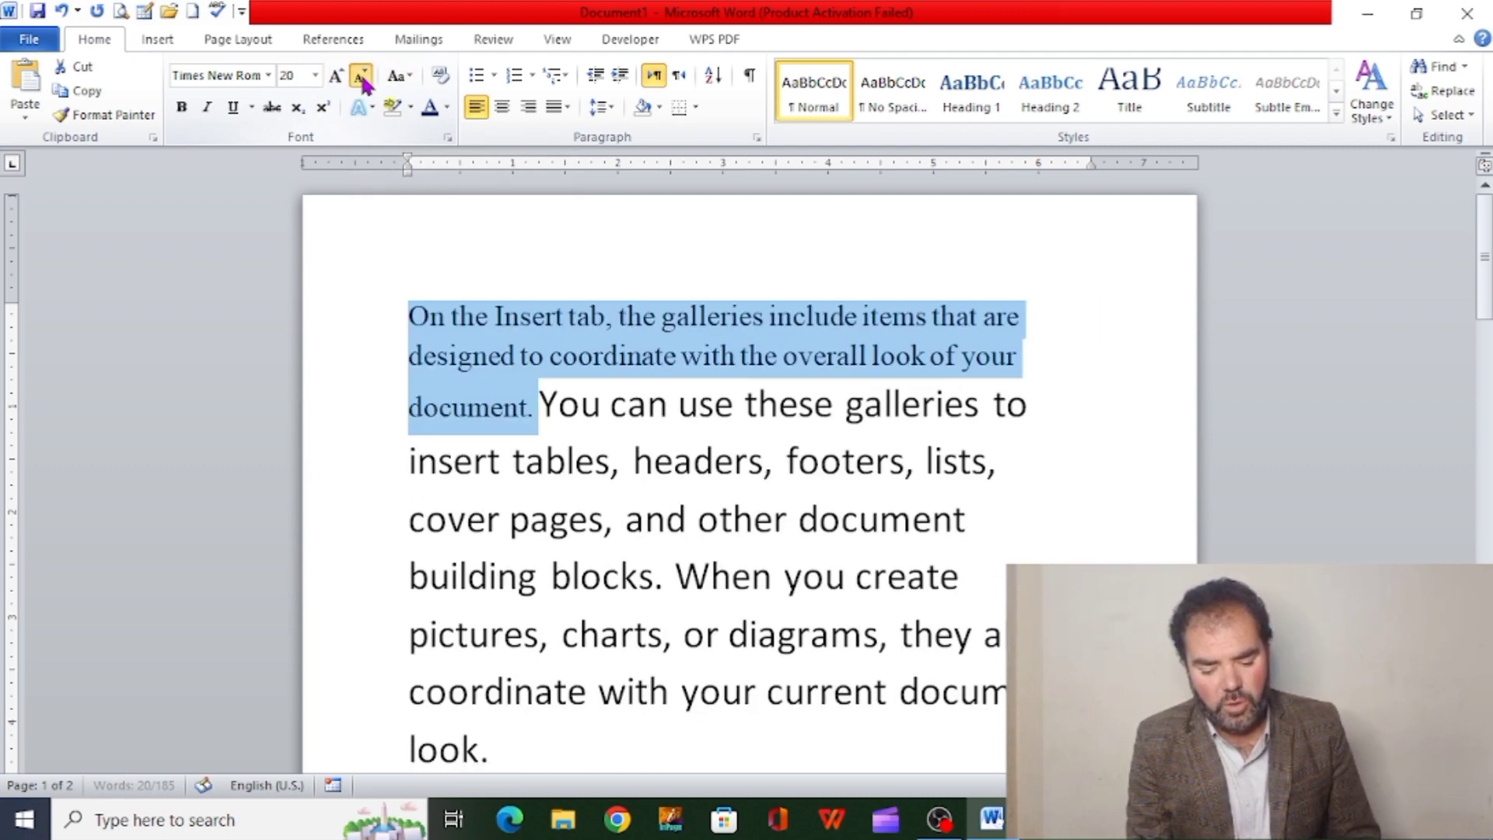
left_click(362, 78)
left_click(362, 78)
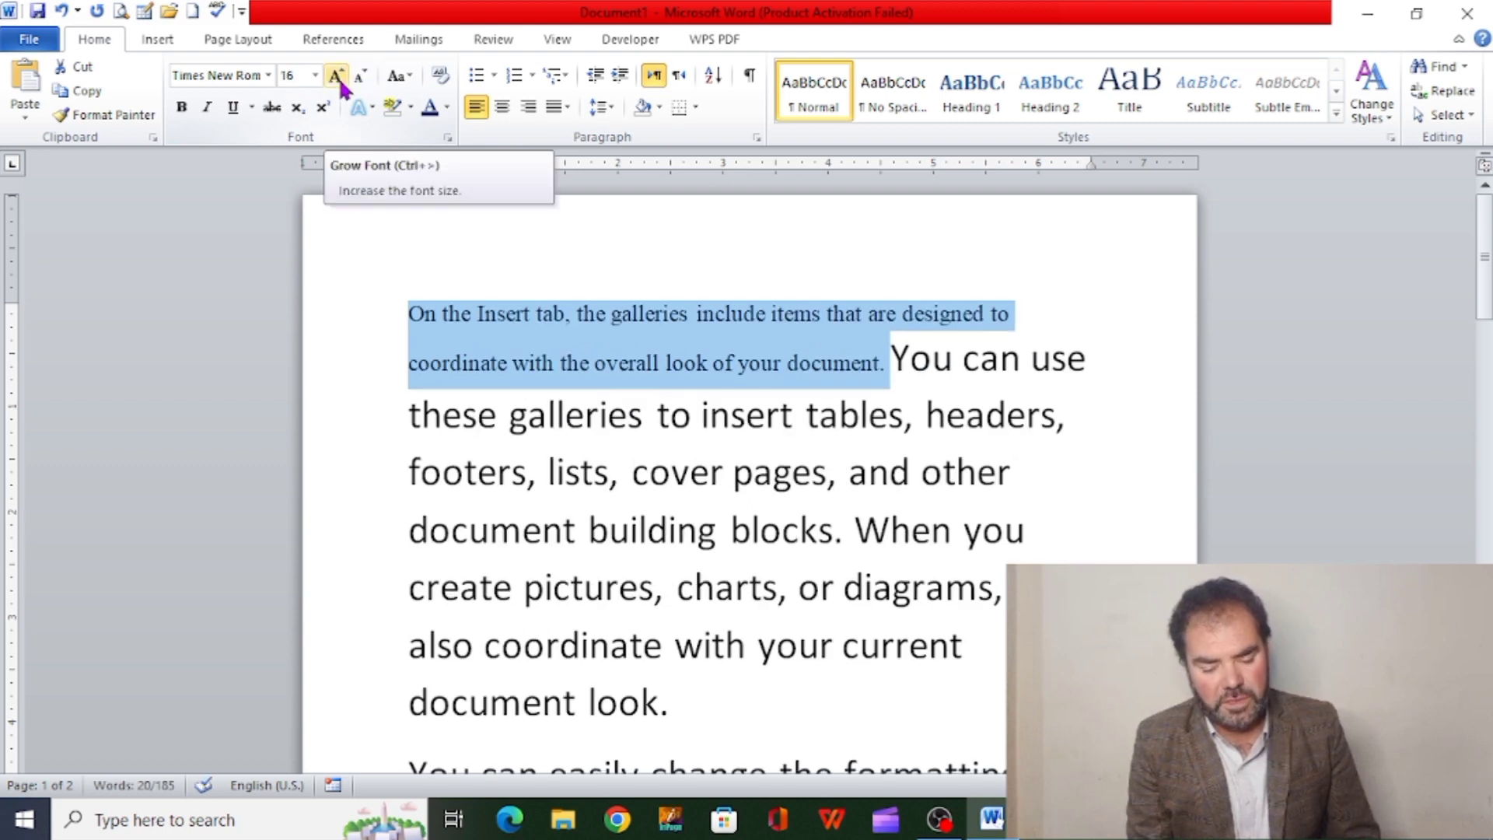
Apply sentence case to the first sentence and change it to lowercase.
left_click(411, 77)
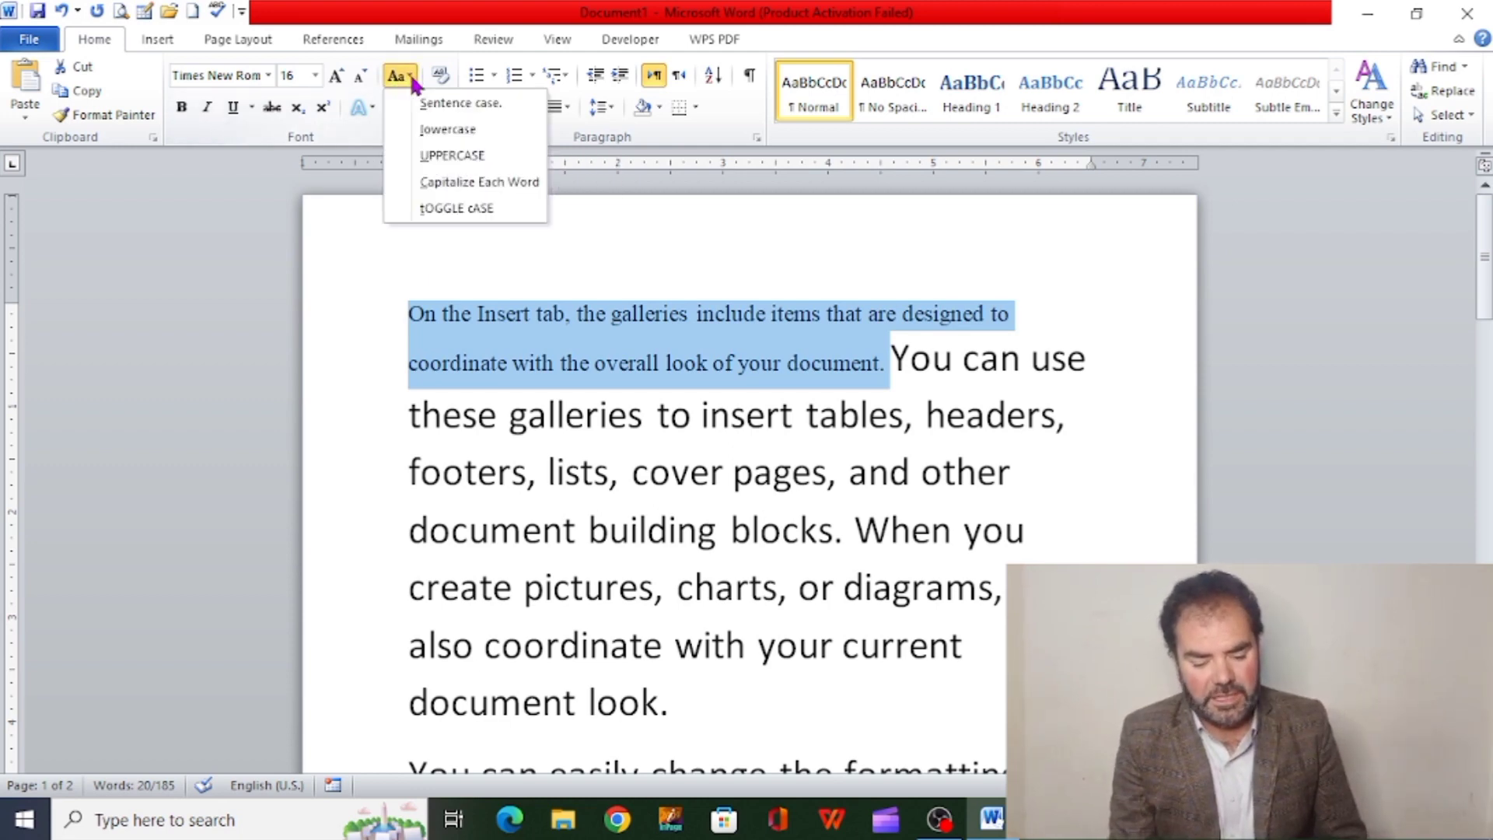
left_click(433, 110)
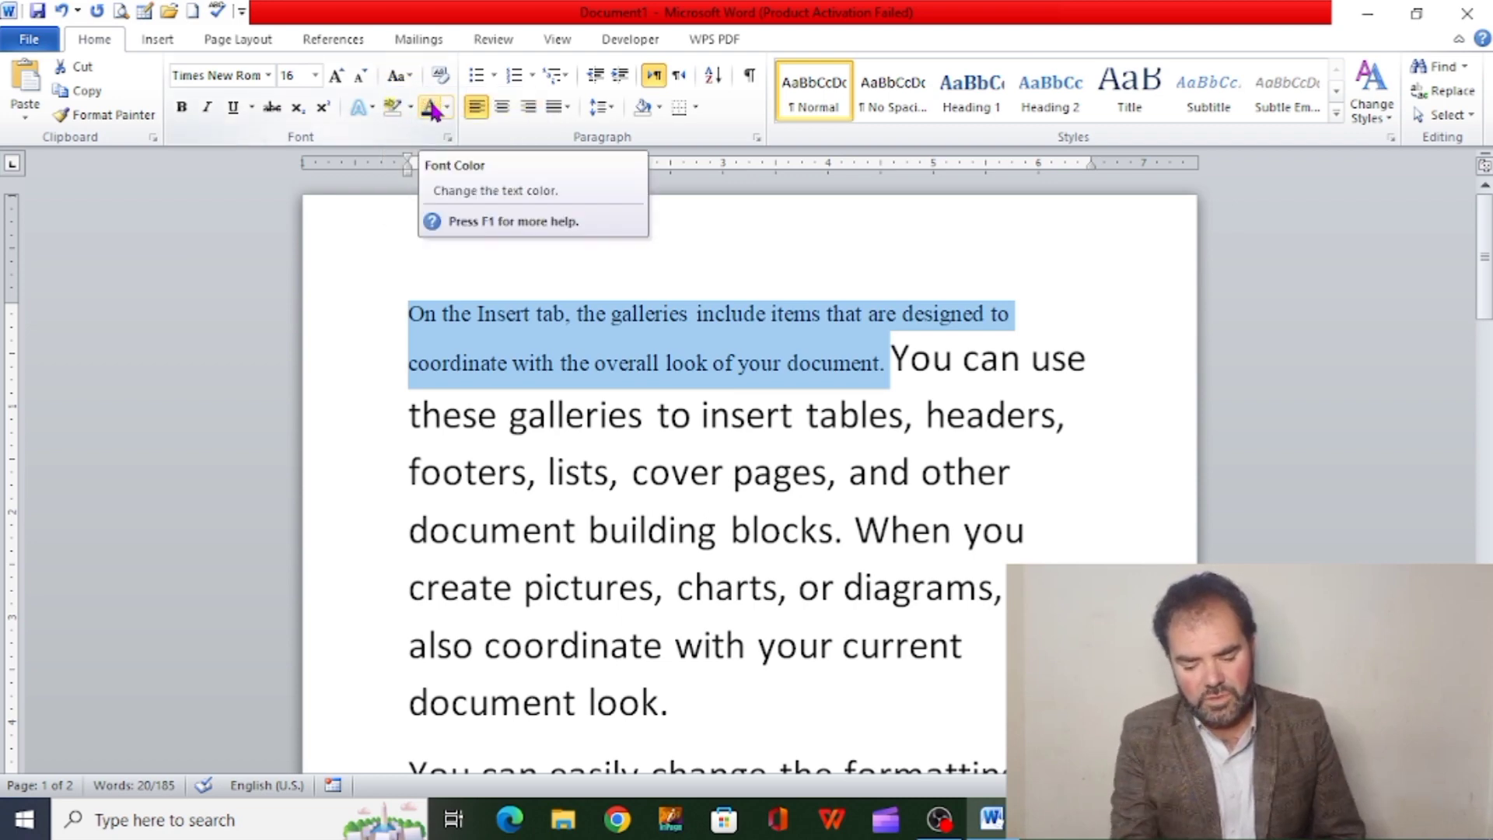
left_click(403, 76)
left_click(426, 129)
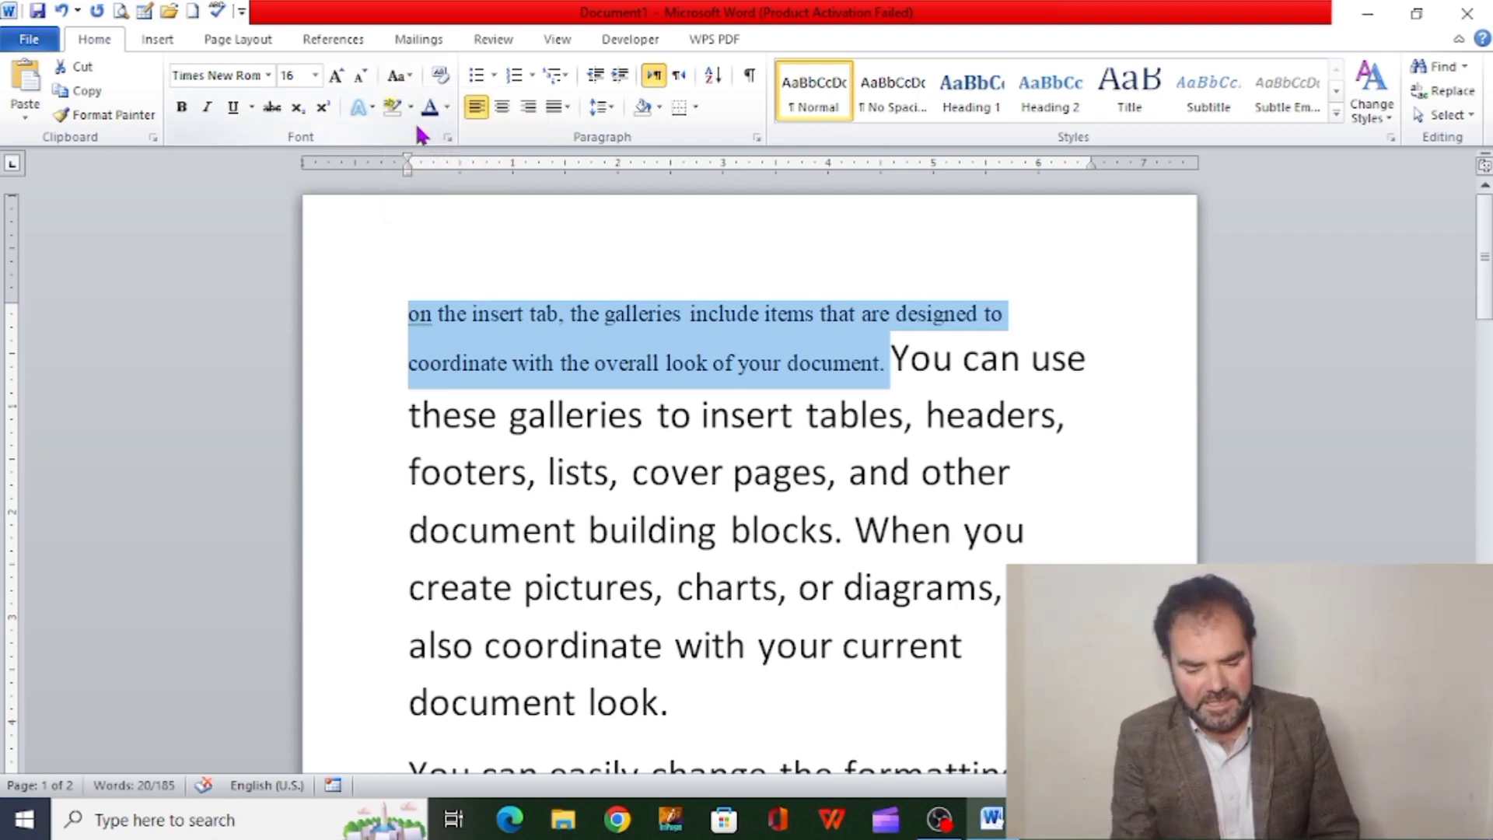
Change all letters of the first sentence to UPPERCASE.
left_click(401, 76)
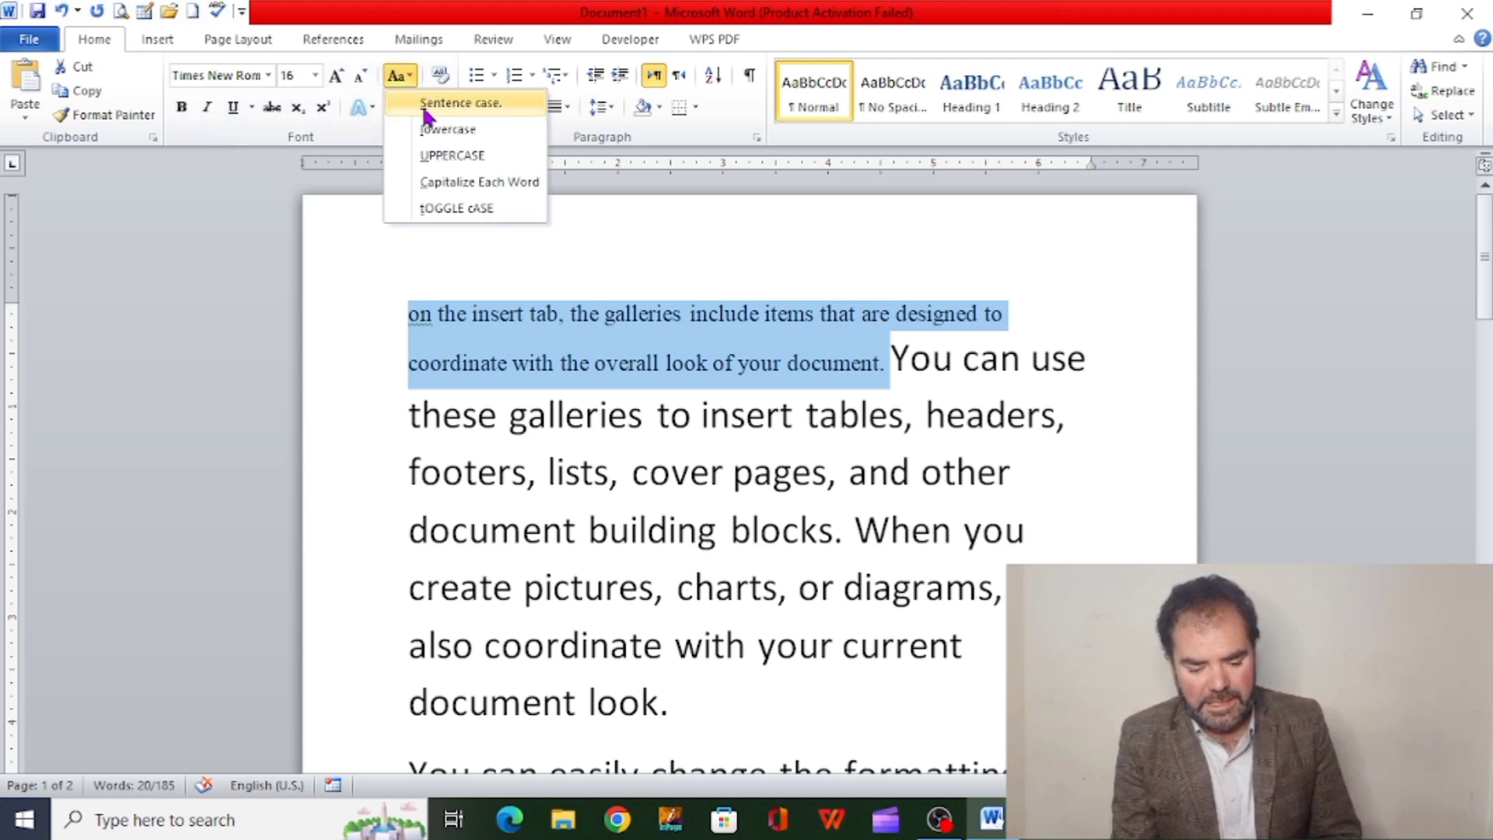
left_click(432, 158)
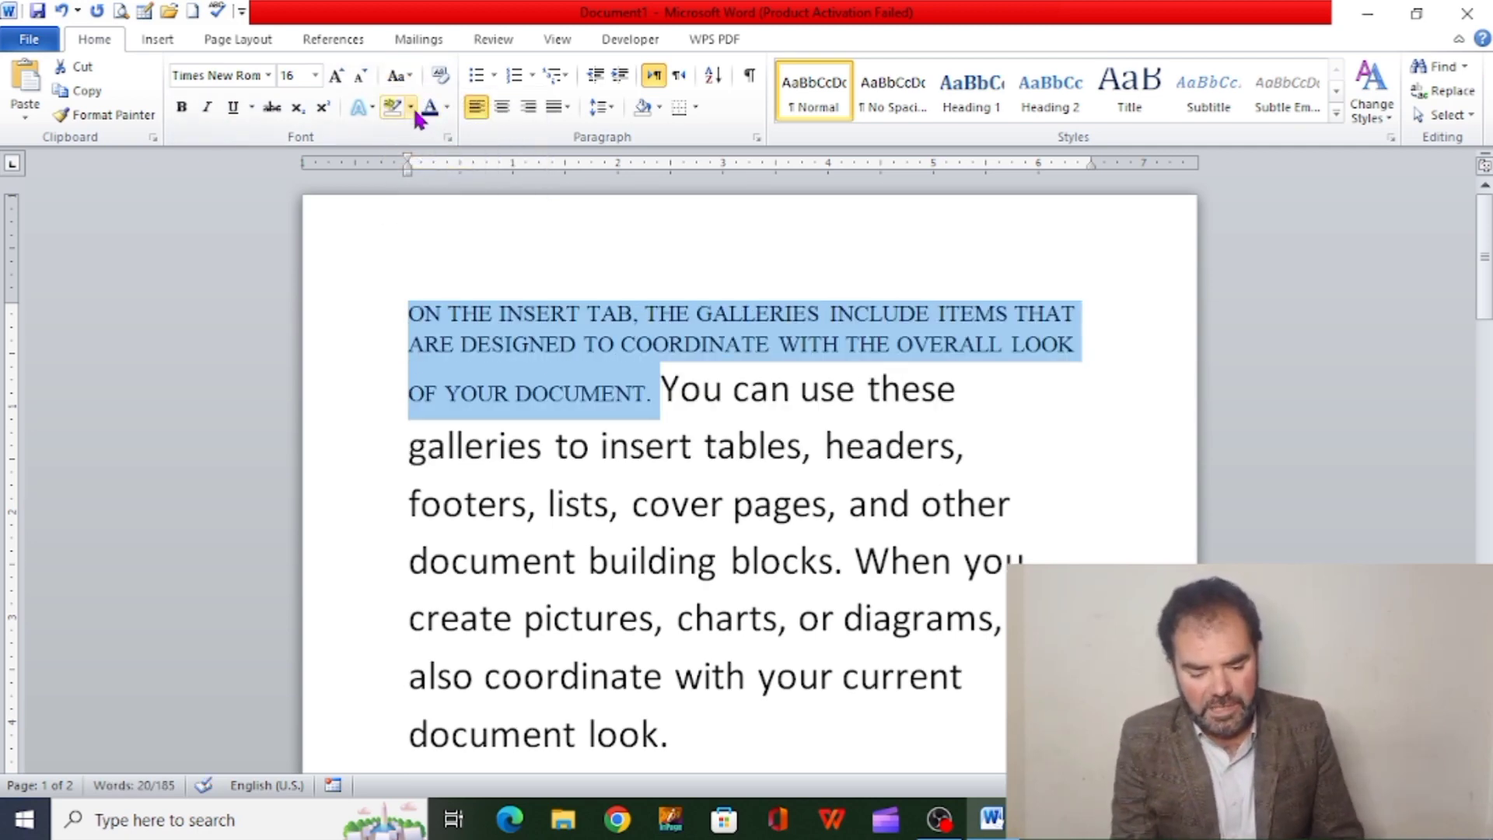
Apply sentence case to the first sentence and change it to Capitalize Each Word.
left_click(410, 78)
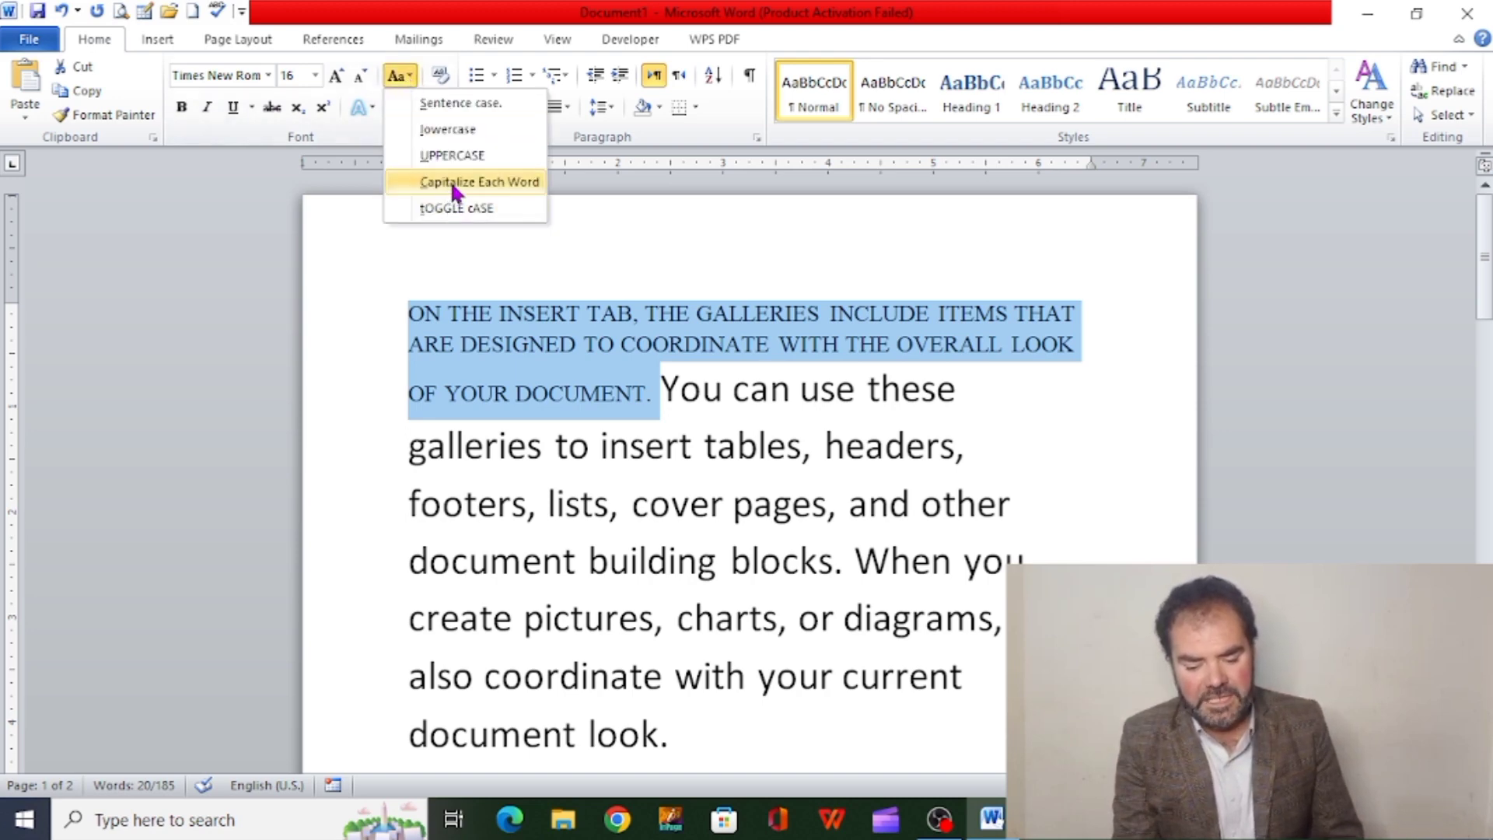
left_click(445, 104)
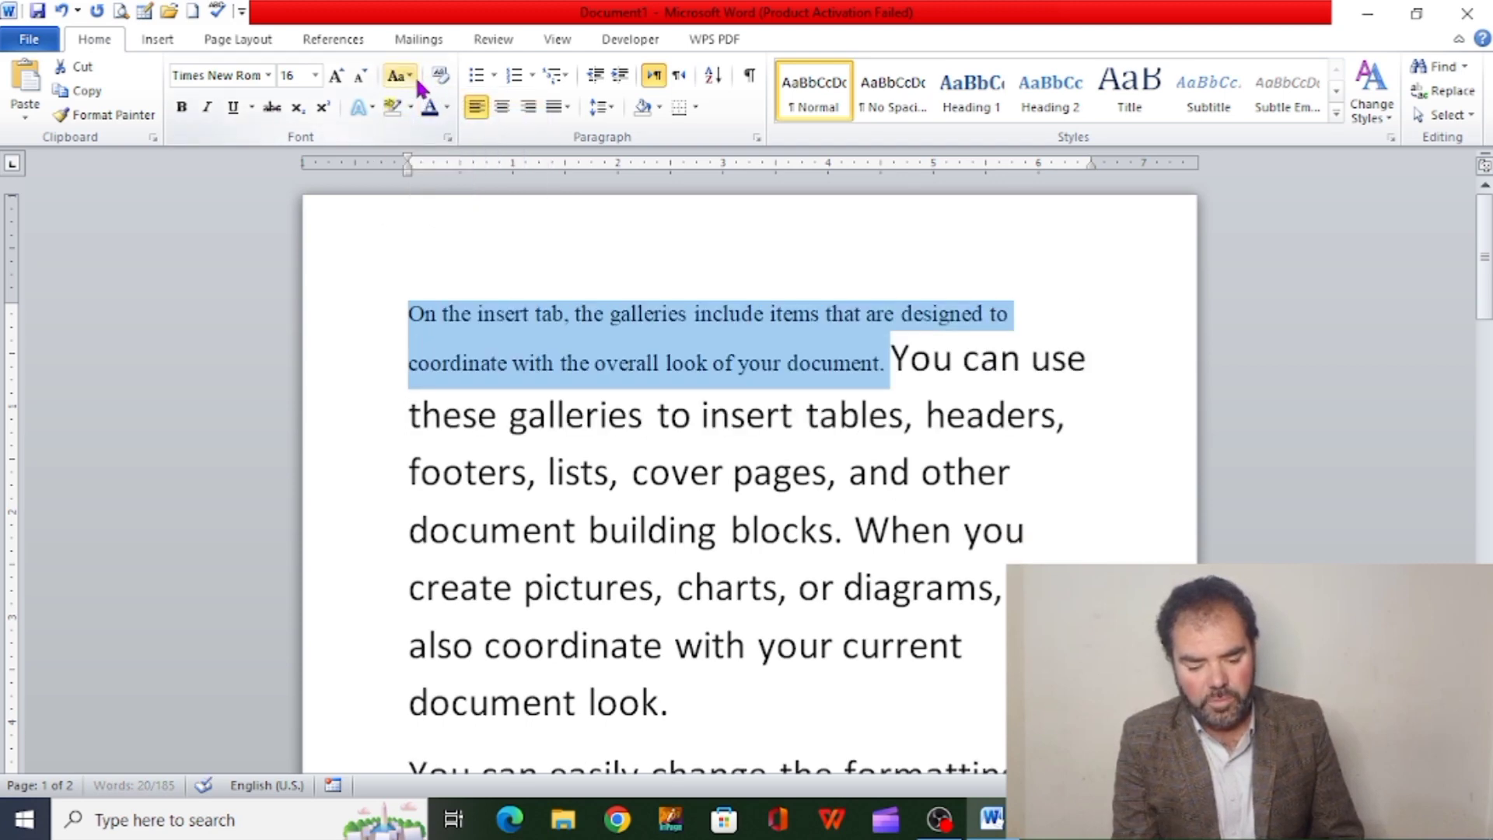
left_click(414, 80)
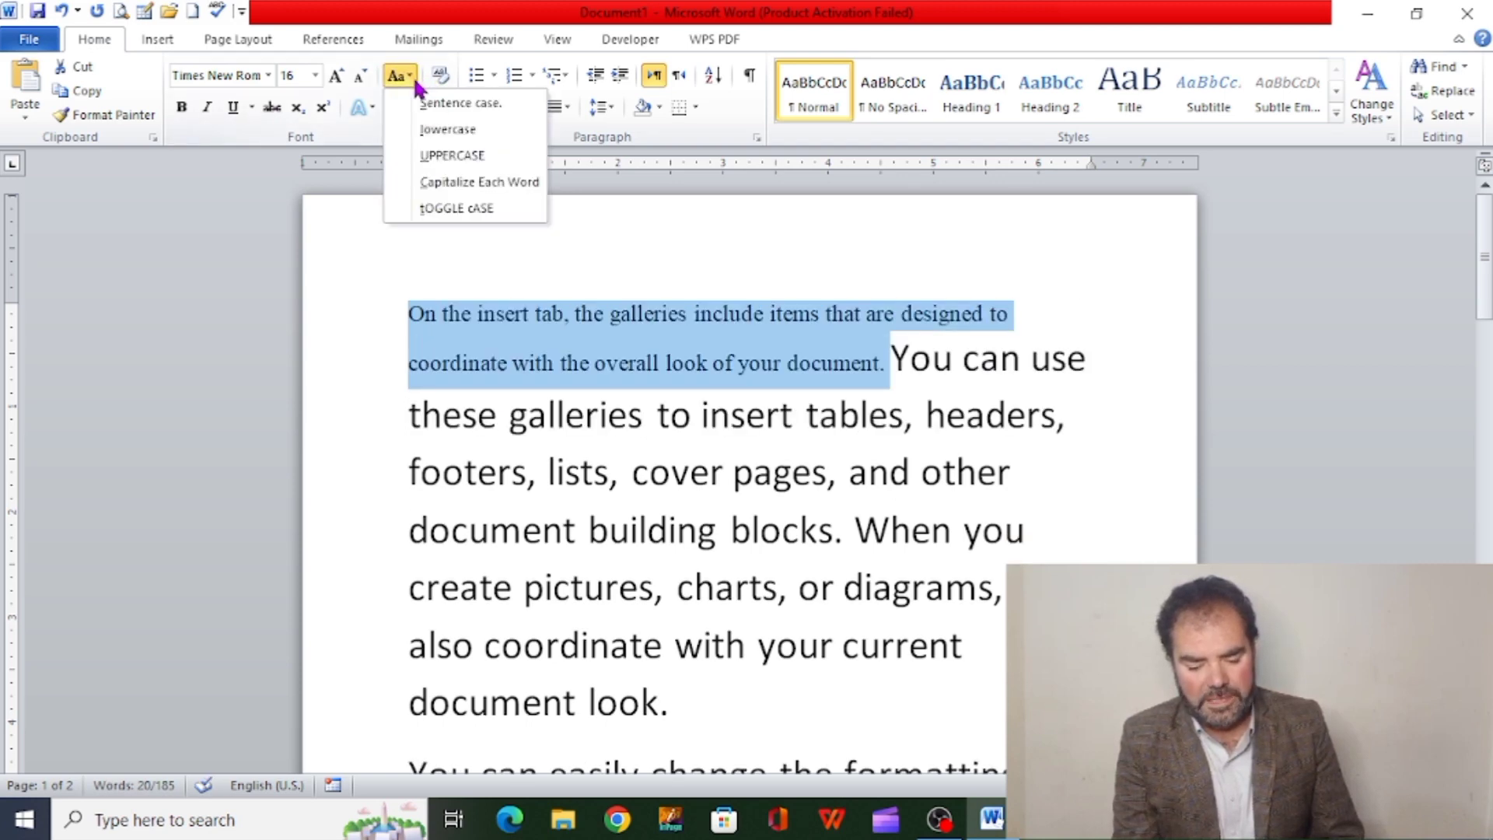
left_click(450, 175)
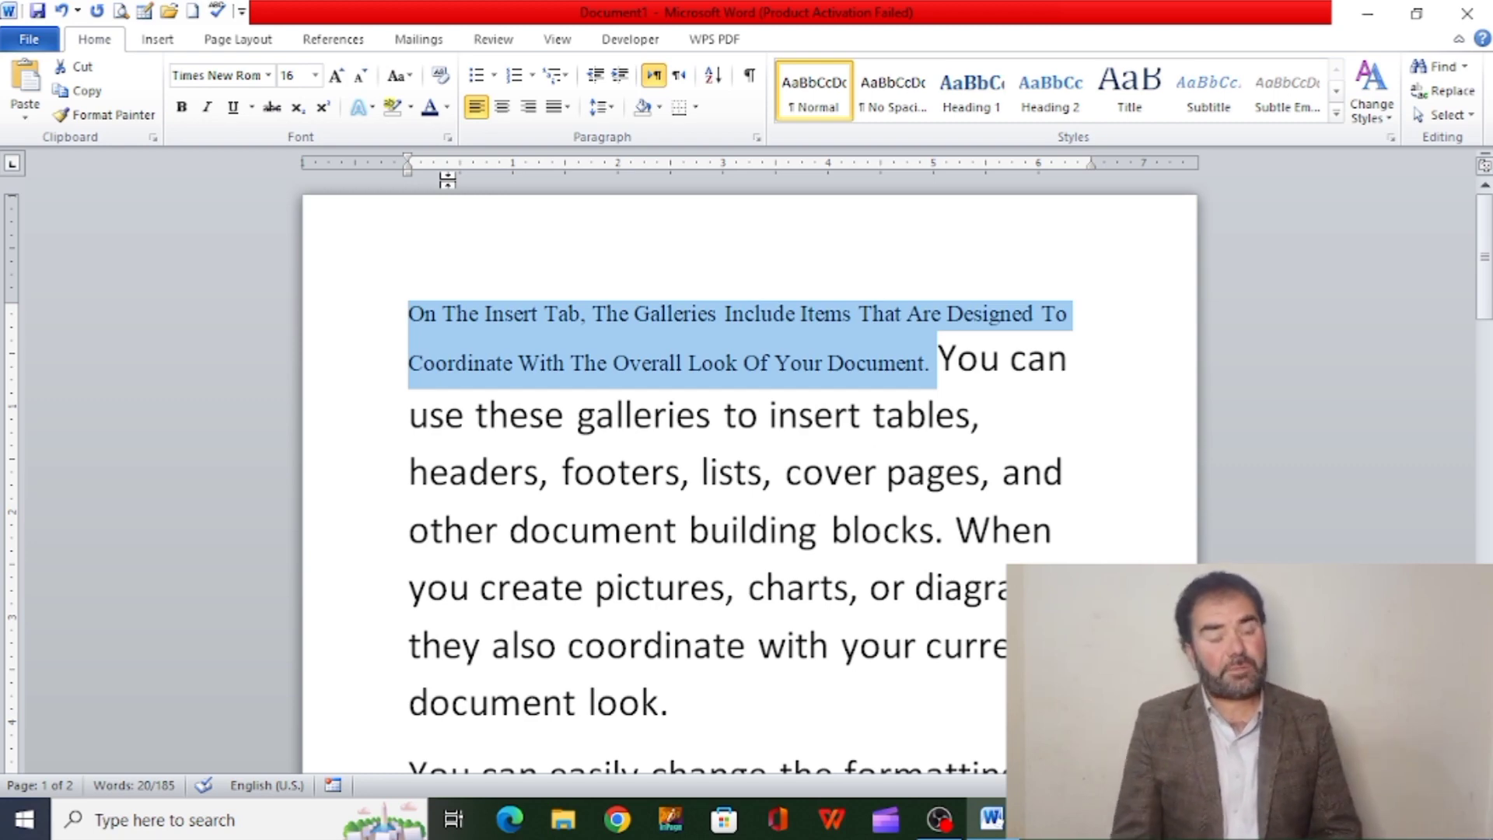
Change the first sentence's letters to tOGGLE cASE.
left_click(415, 79)
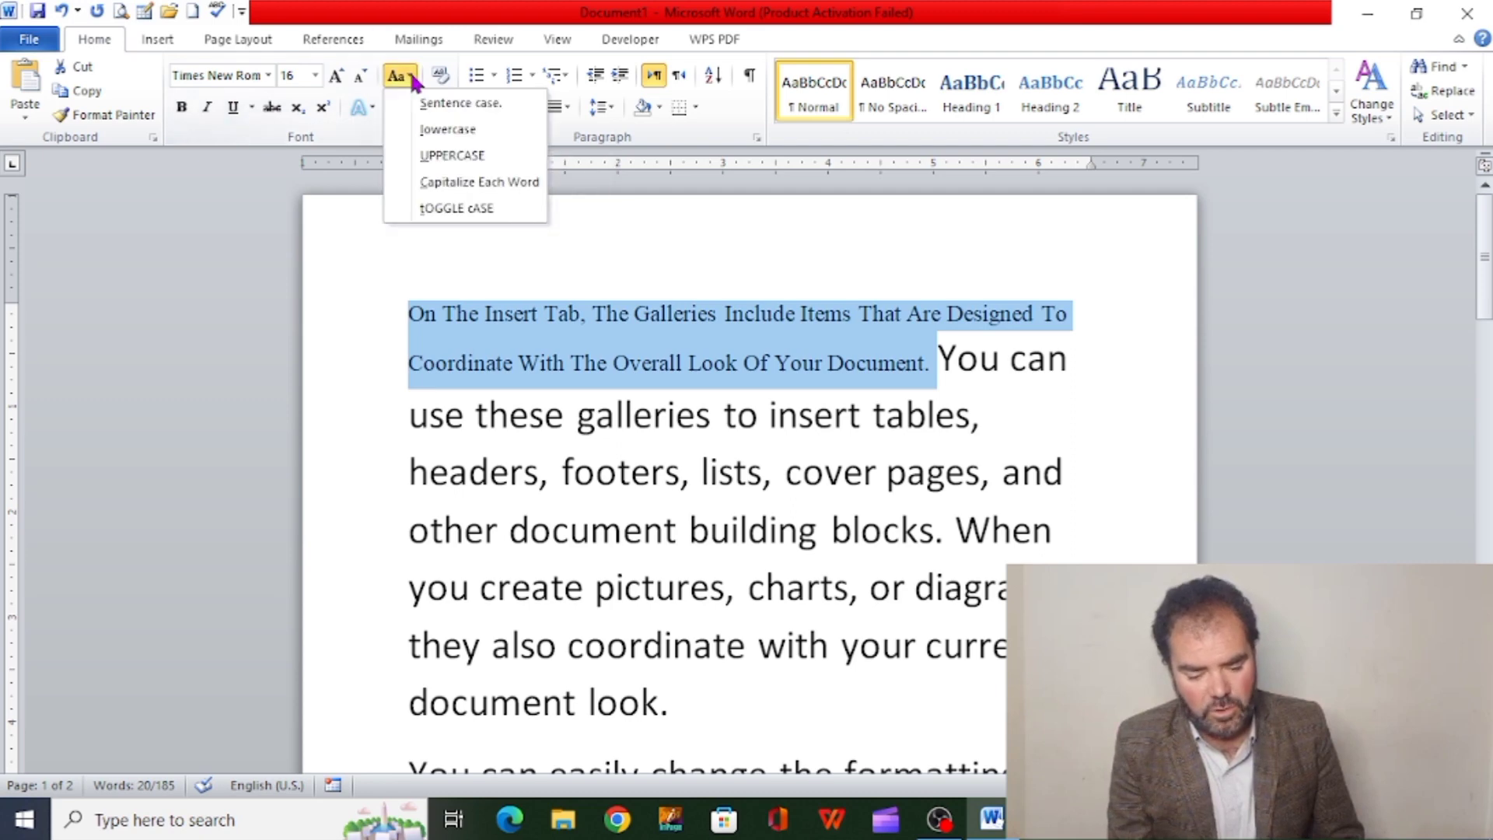
left_click(433, 210)
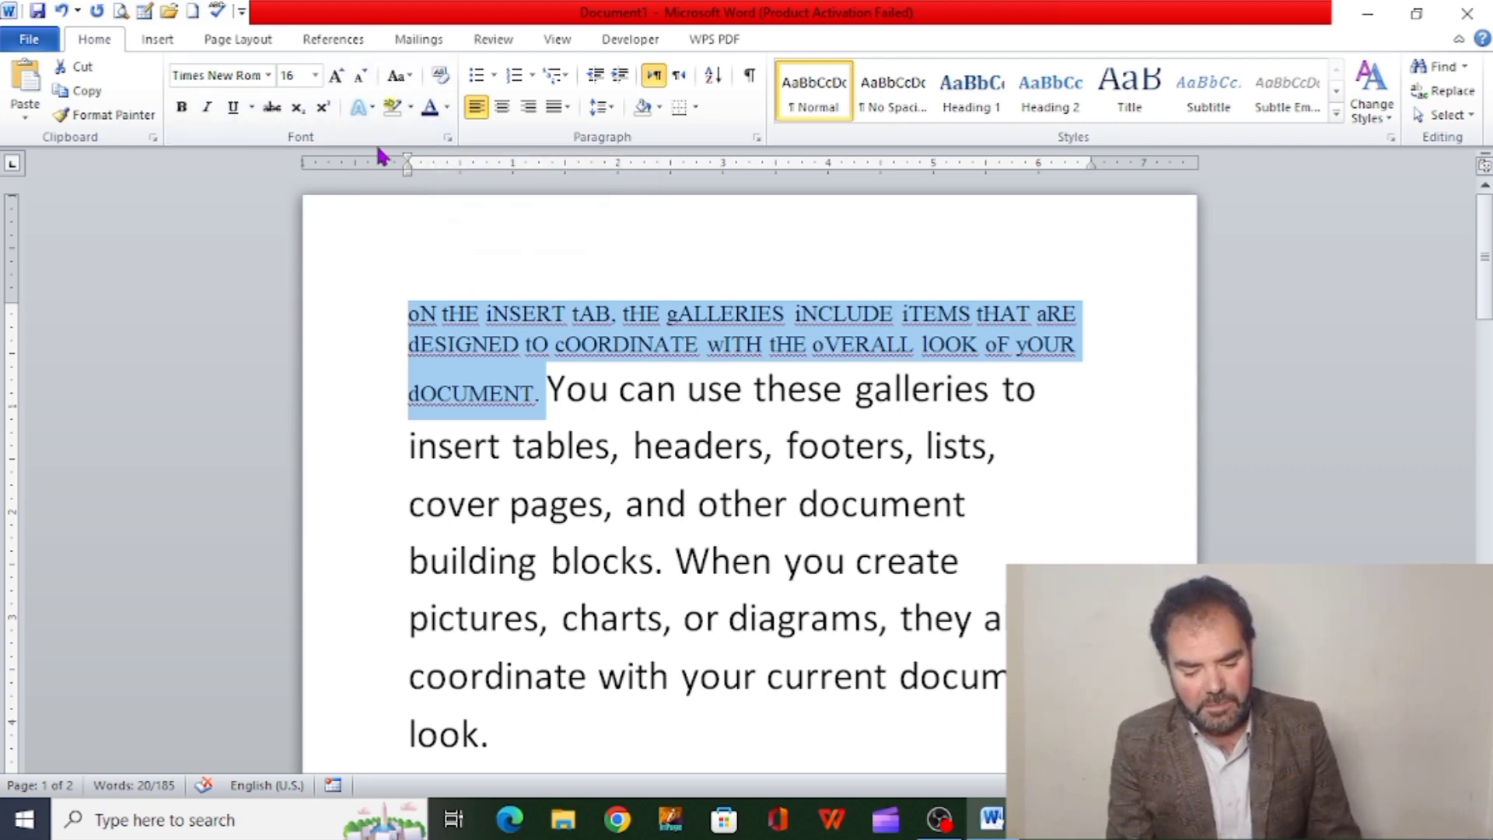
Color the first sentence's text standard red and set its font size to 26.
left_click(447, 107)
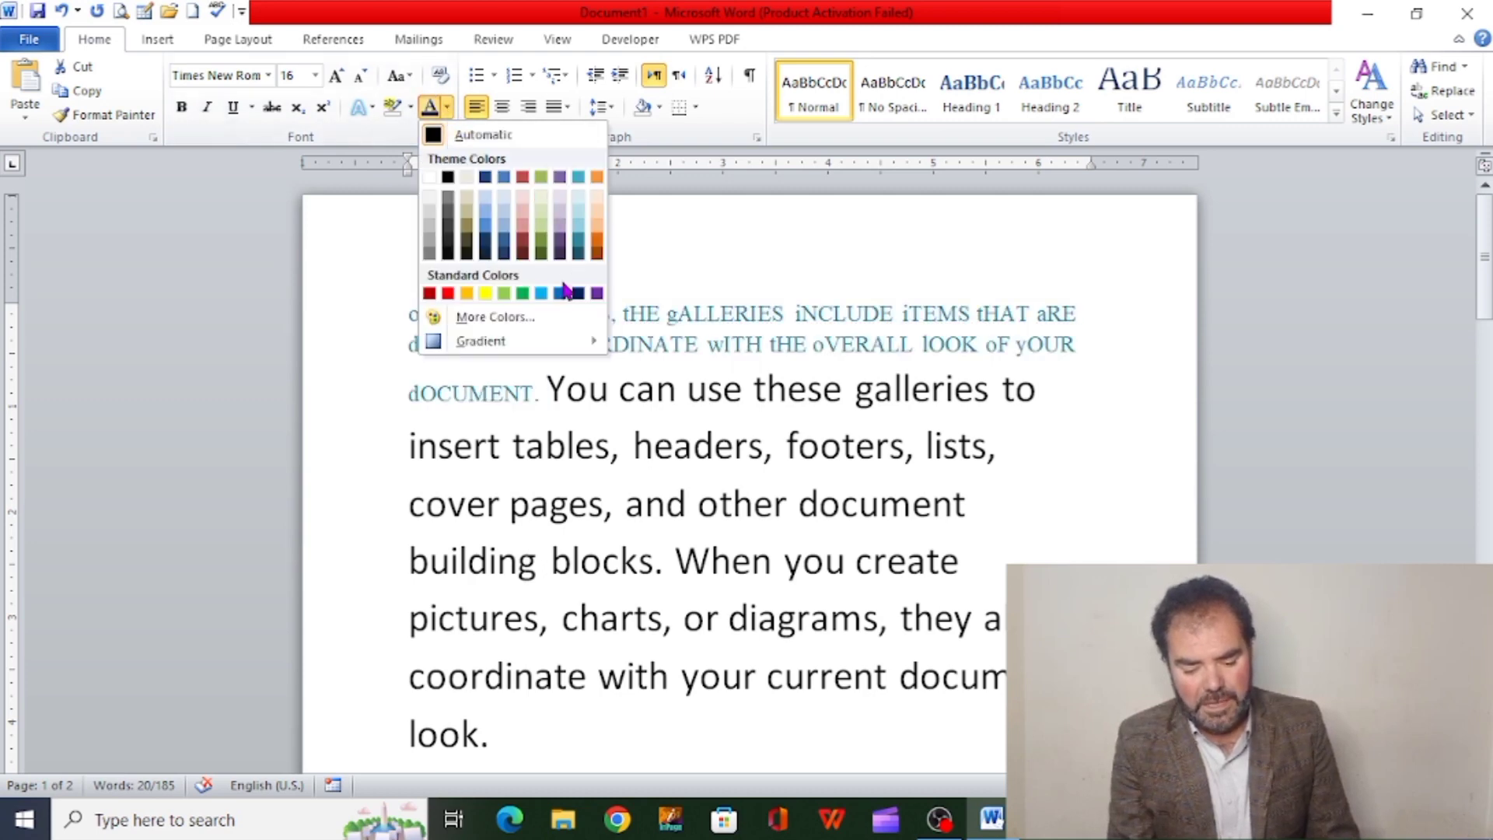
left_click(448, 293)
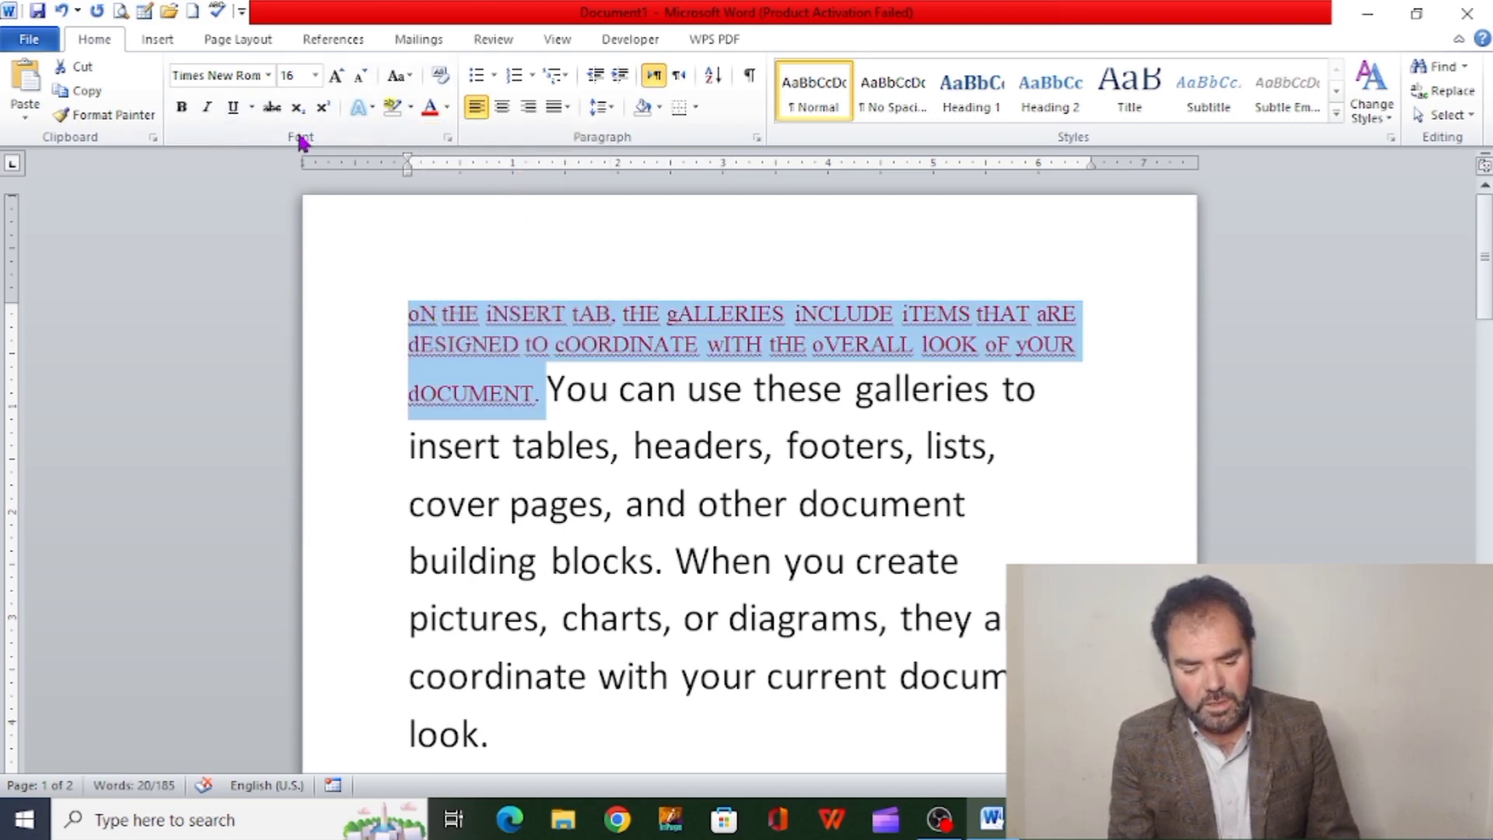
left_click(315, 76)
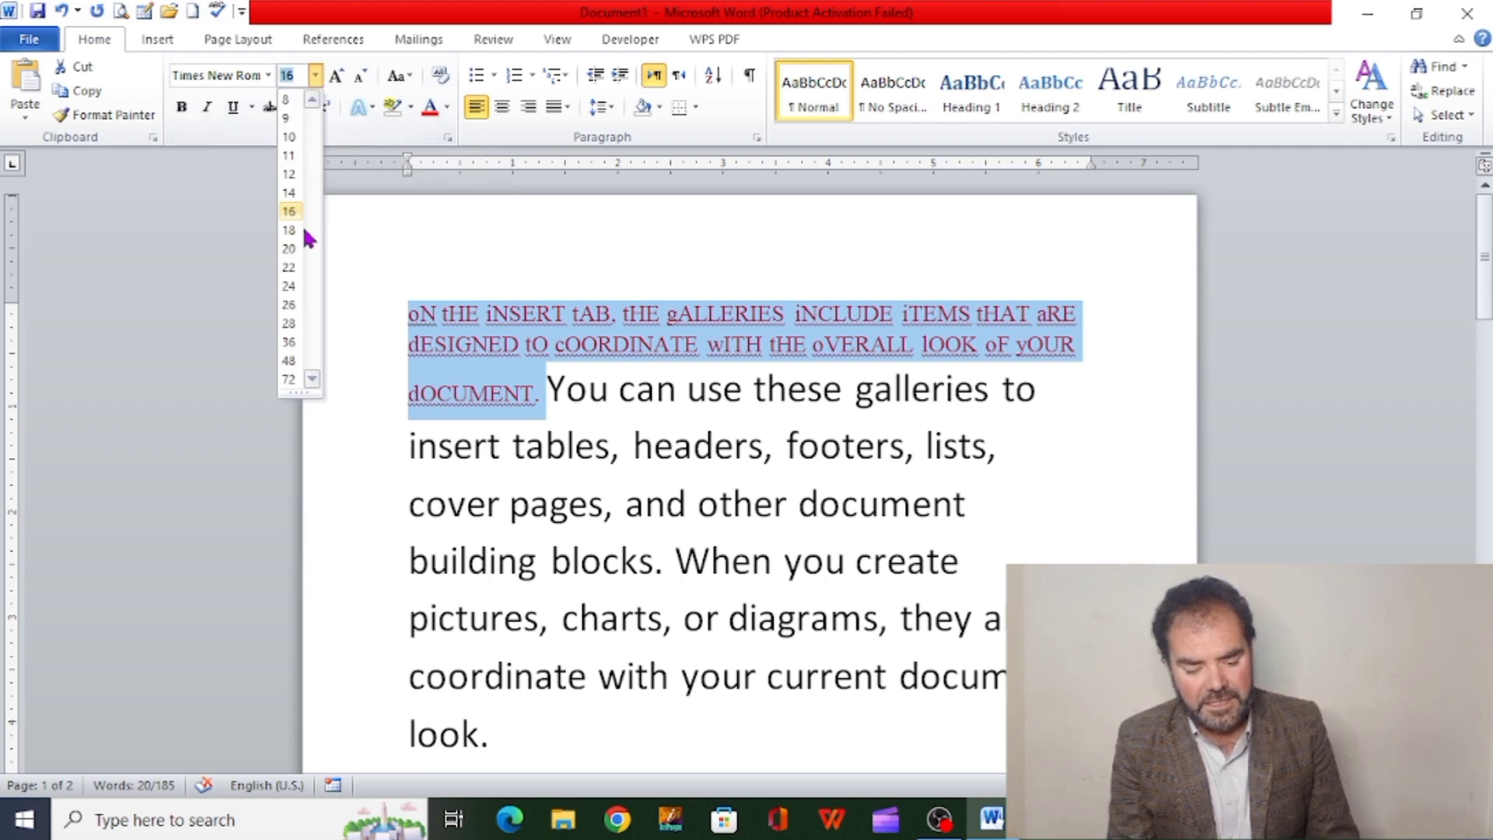
left_click(290, 305)
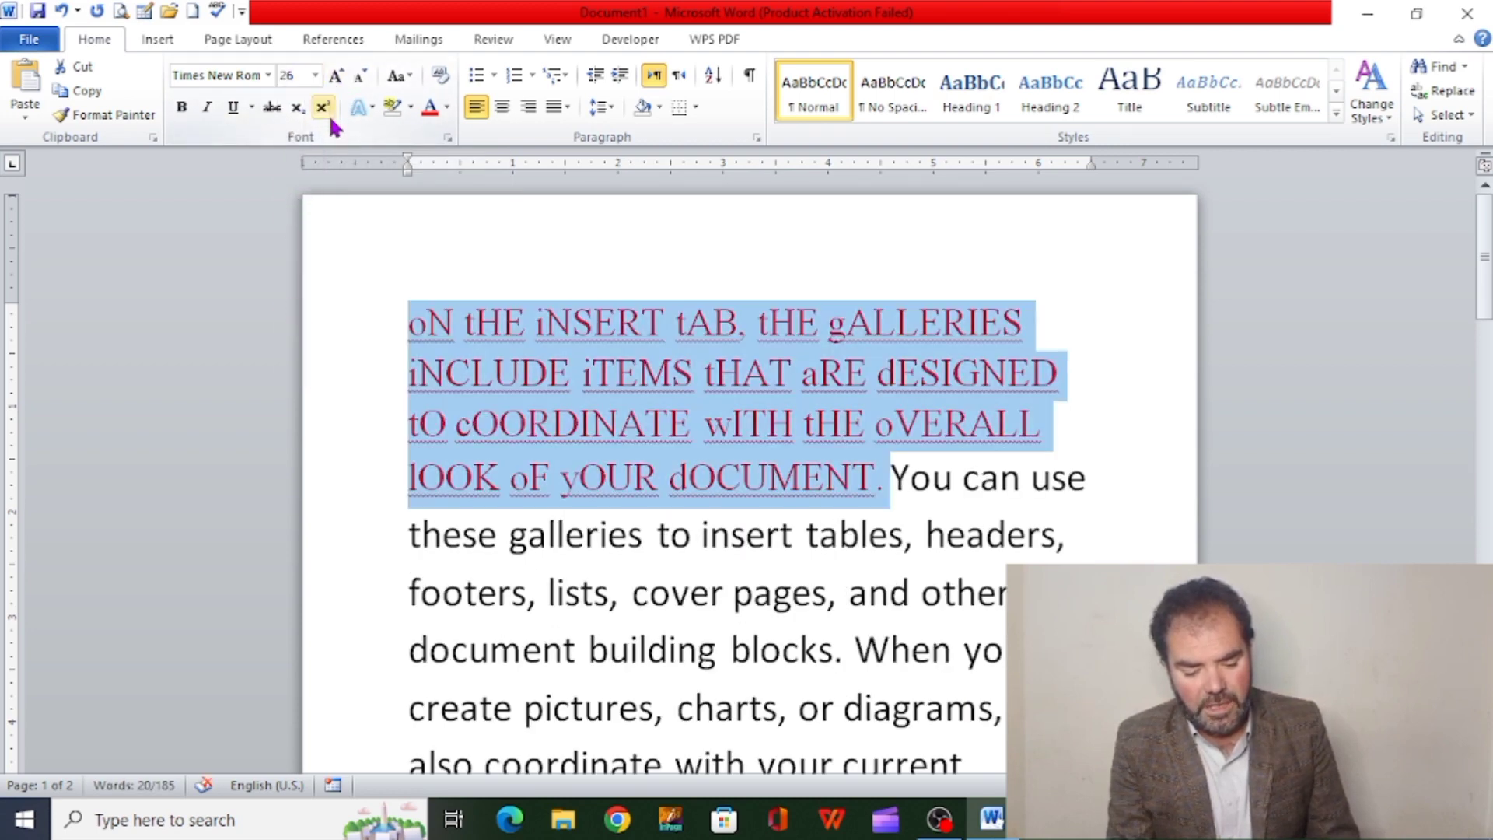
Apply strikethrough and a single underline to the first sentence.
left_click(270, 108)
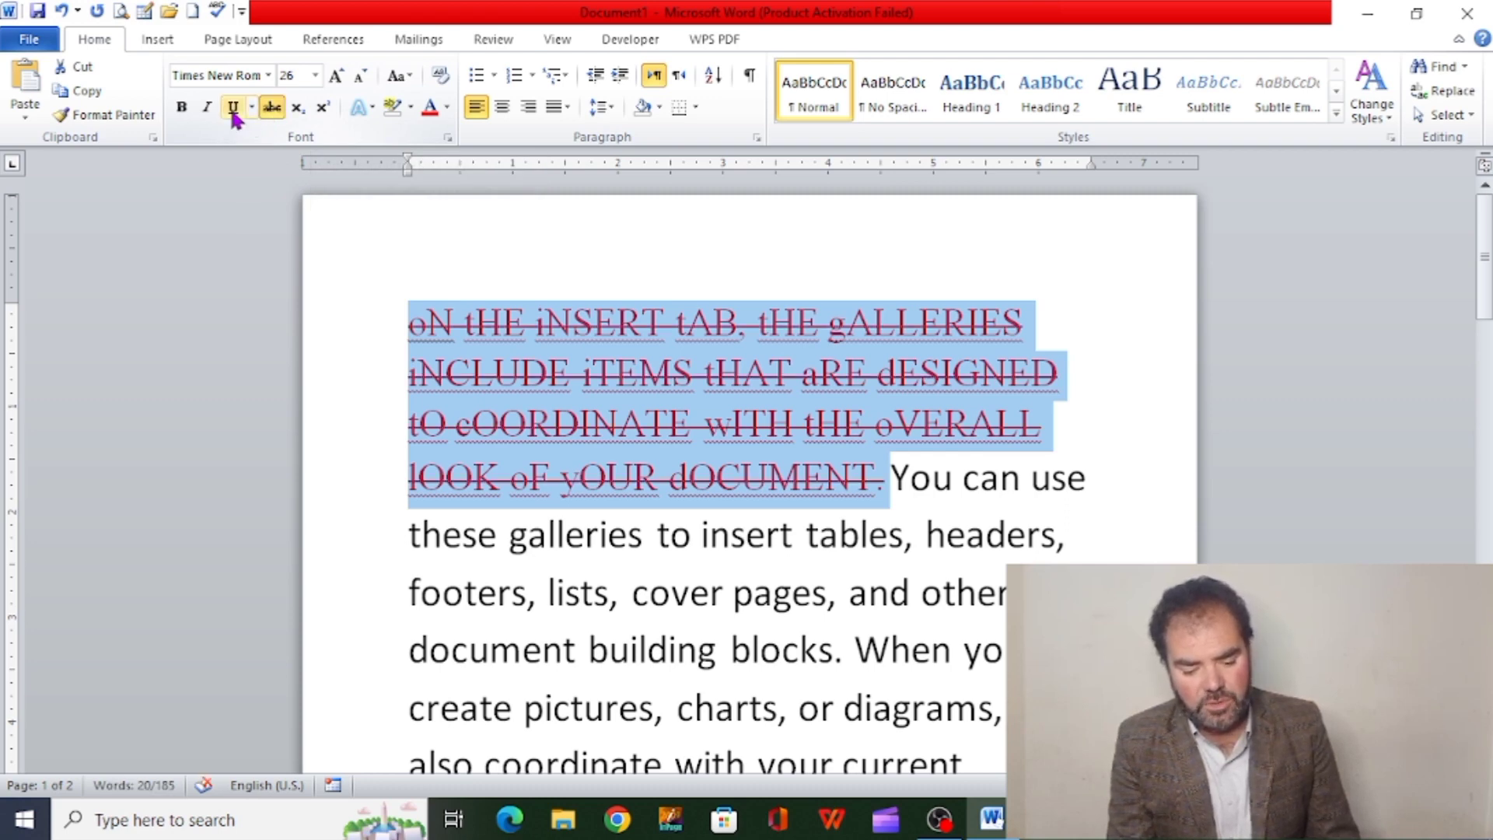
left_click(233, 109)
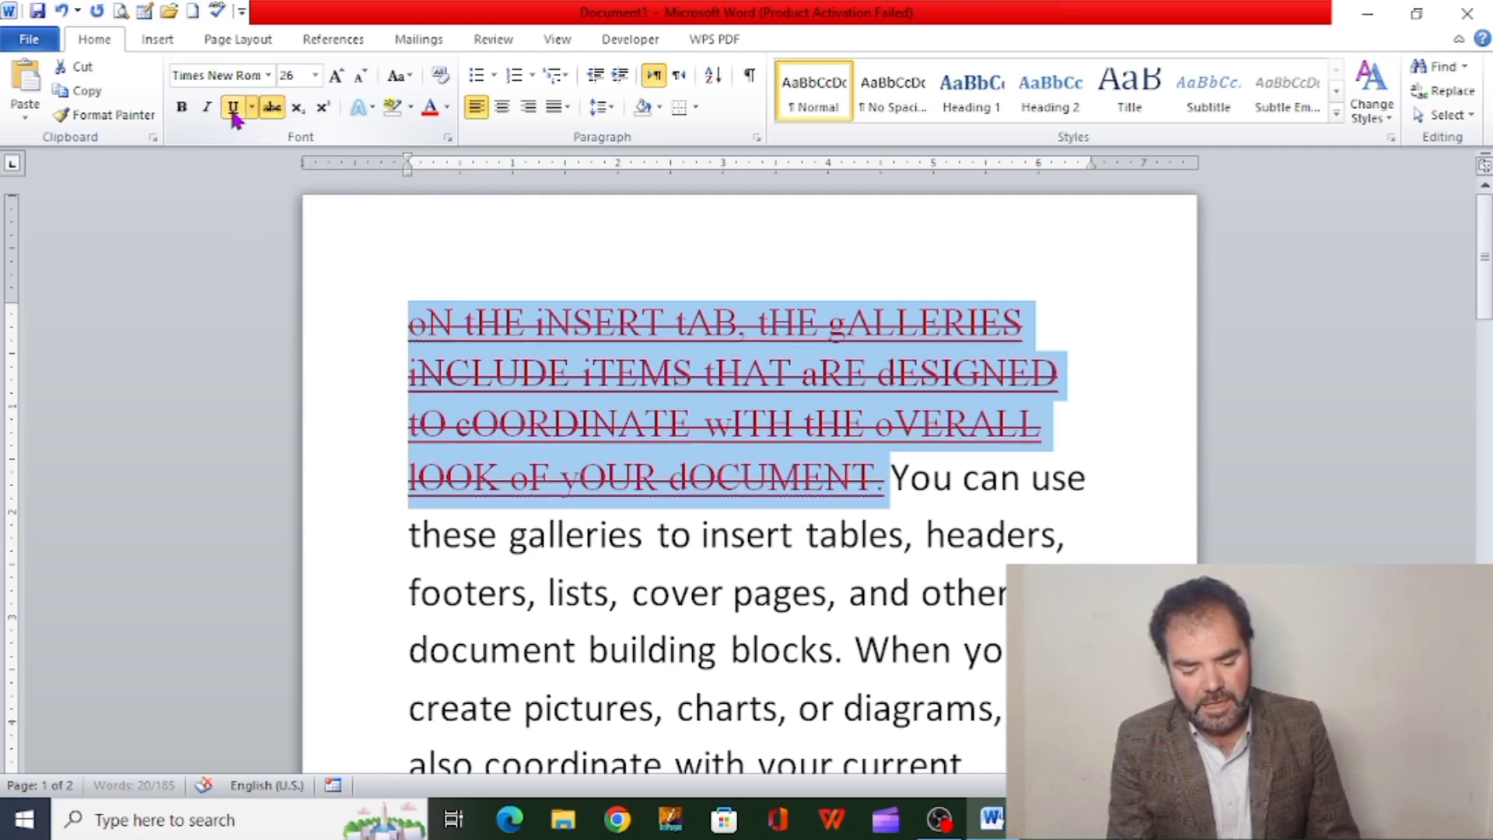
Clear all font formatting from the first sentence.
left_click(442, 78)
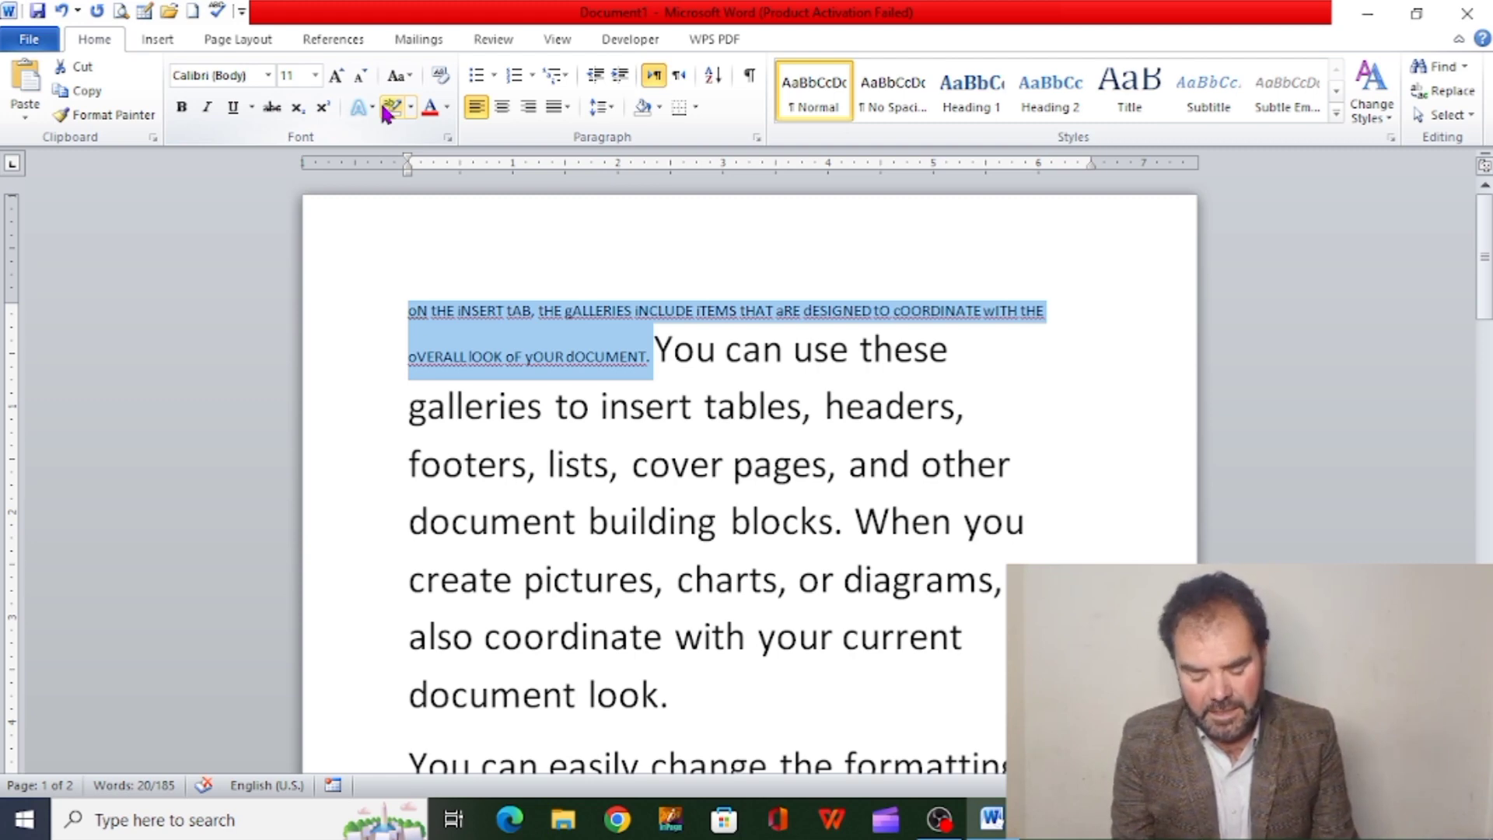
Grow the first sentence's font size step by step up to 49 pt.
key("ctrl+shift+period")
key("ctrl+shift+period")
key("ctrl+shift+period")
key("ctrl+shift+period")
key("ctrl+shift+period")
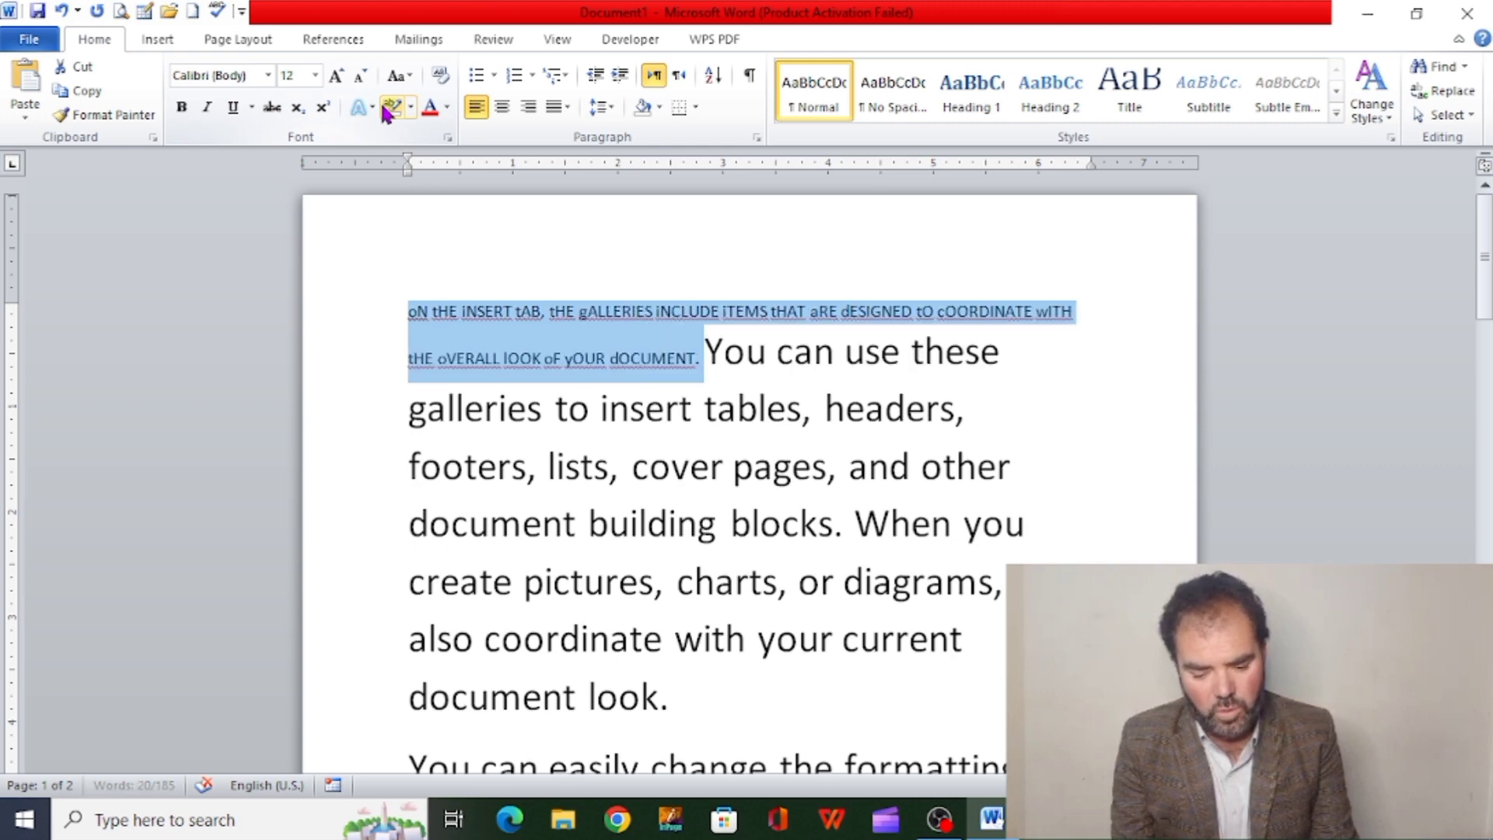
key("ctrl+bracketright")
key("ctrl+bracketright")
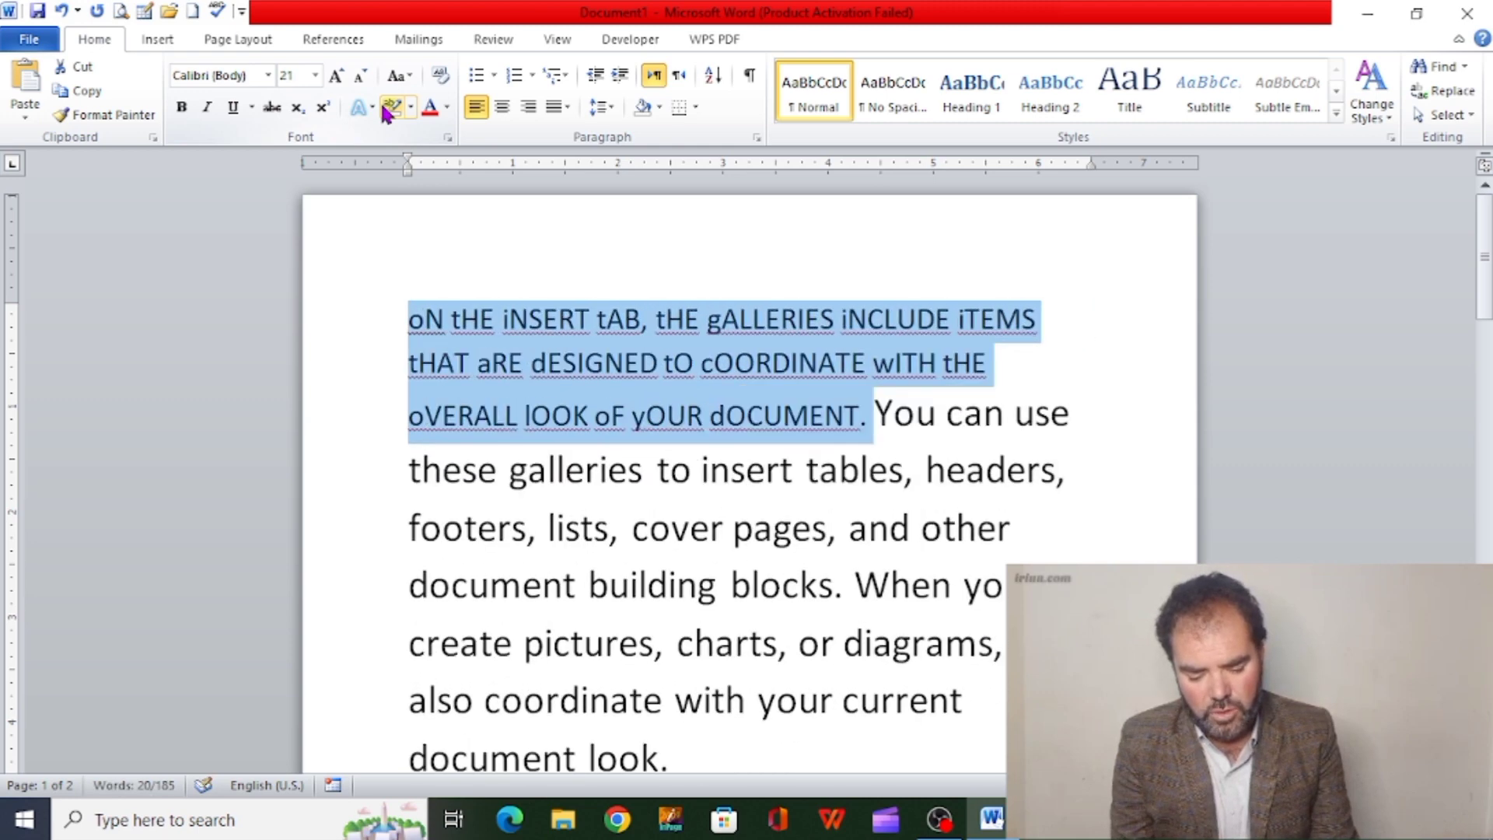
key("ctrl+bracketright")
key("ctrl+bracketright")
key("ctrl+bracketright")
key("ctrl+bracketright")
key("ctrl+bracketright")
key("ctrl+bracketright")
key("ctrl+bracketright")
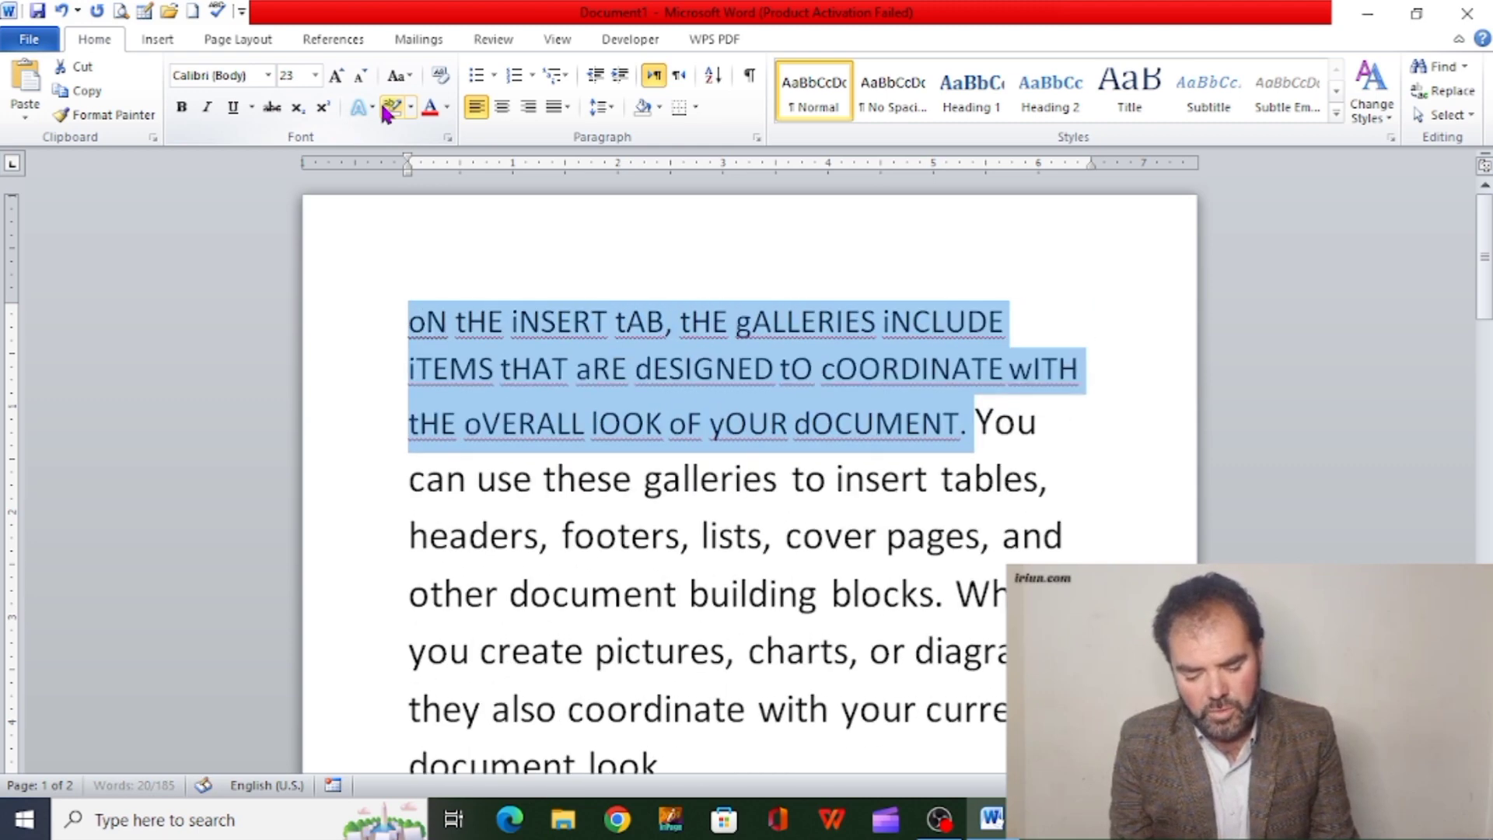
key("ctrl+bracketright")
key("ctrl+bracketright")
key("ctrl+bracketright")
key("ctrl+bracketright")
key("ctrl+bracketright")
key("ctrl+bracketright")
key("ctrl+bracketright")
key("ctrl+bracketright")
key("ctrl+bracketright")
key("ctrl+bracketright")
key("ctrl+bracketright")
key("ctrl+bracketright")
key("ctrl+bracketright")
key("ctrl+bracketright")
key("ctrl+bracketright")
key("ctrl+bracketright")
key("ctrl+bracketright")
key("ctrl+bracketright")
key("ctrl+bracketright")
key("ctrl+bracketright")
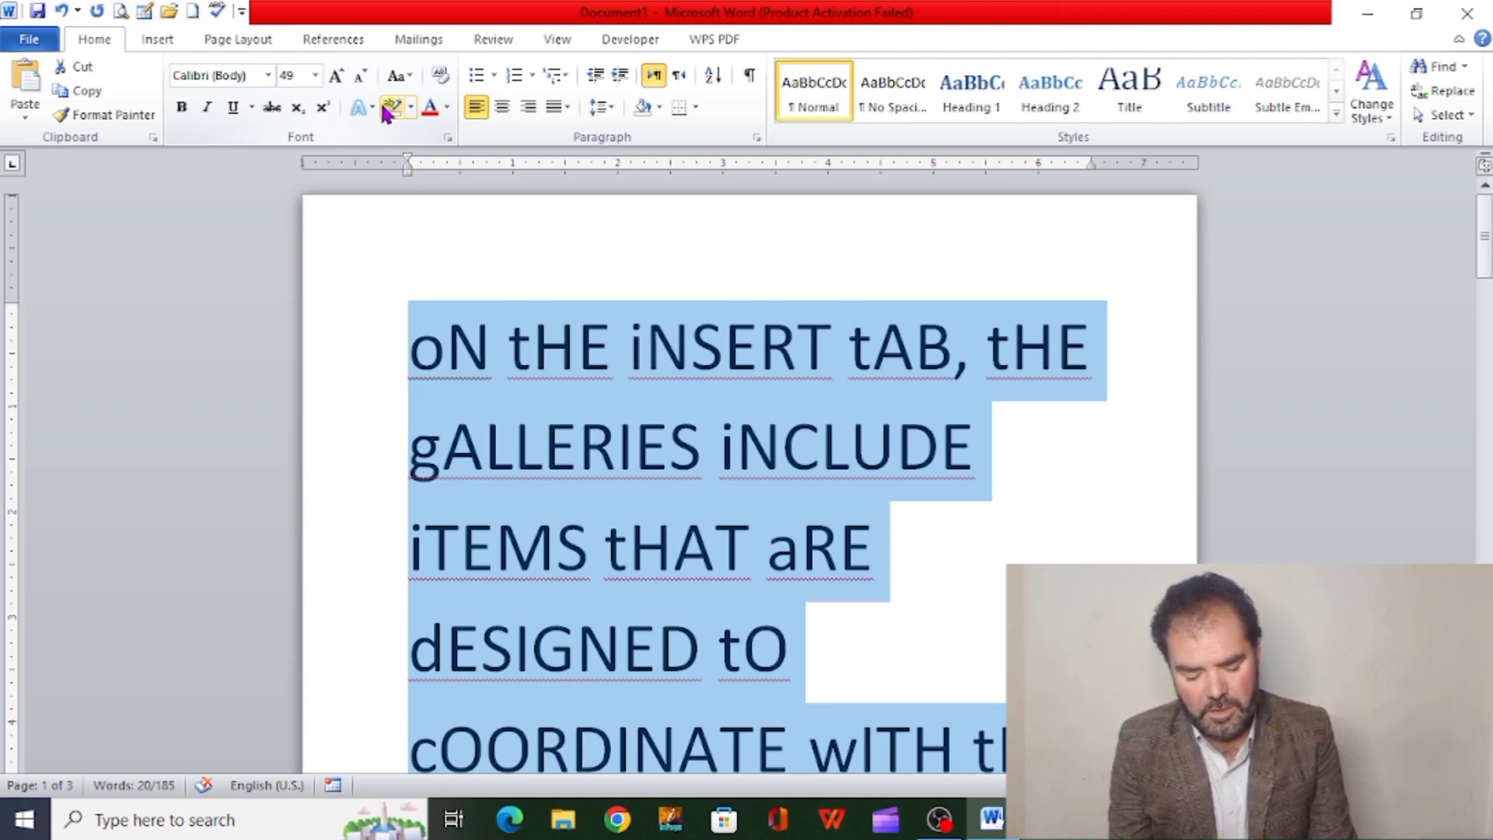
Shrink the first sentence's font size one point at a time down to 24 pt.
key("ctrl+bracketleft")
key("ctrl+bracketleft")
key("ctrl+bracketleft")
key("ctrl+bracketleft")
key("ctrl+bracketleft")
key("ctrl+bracketleft")
key("ctrl+bracketleft")
key("ctrl+bracketleft")
key("ctrl+bracketleft")
key("ctrl+bracketleft")
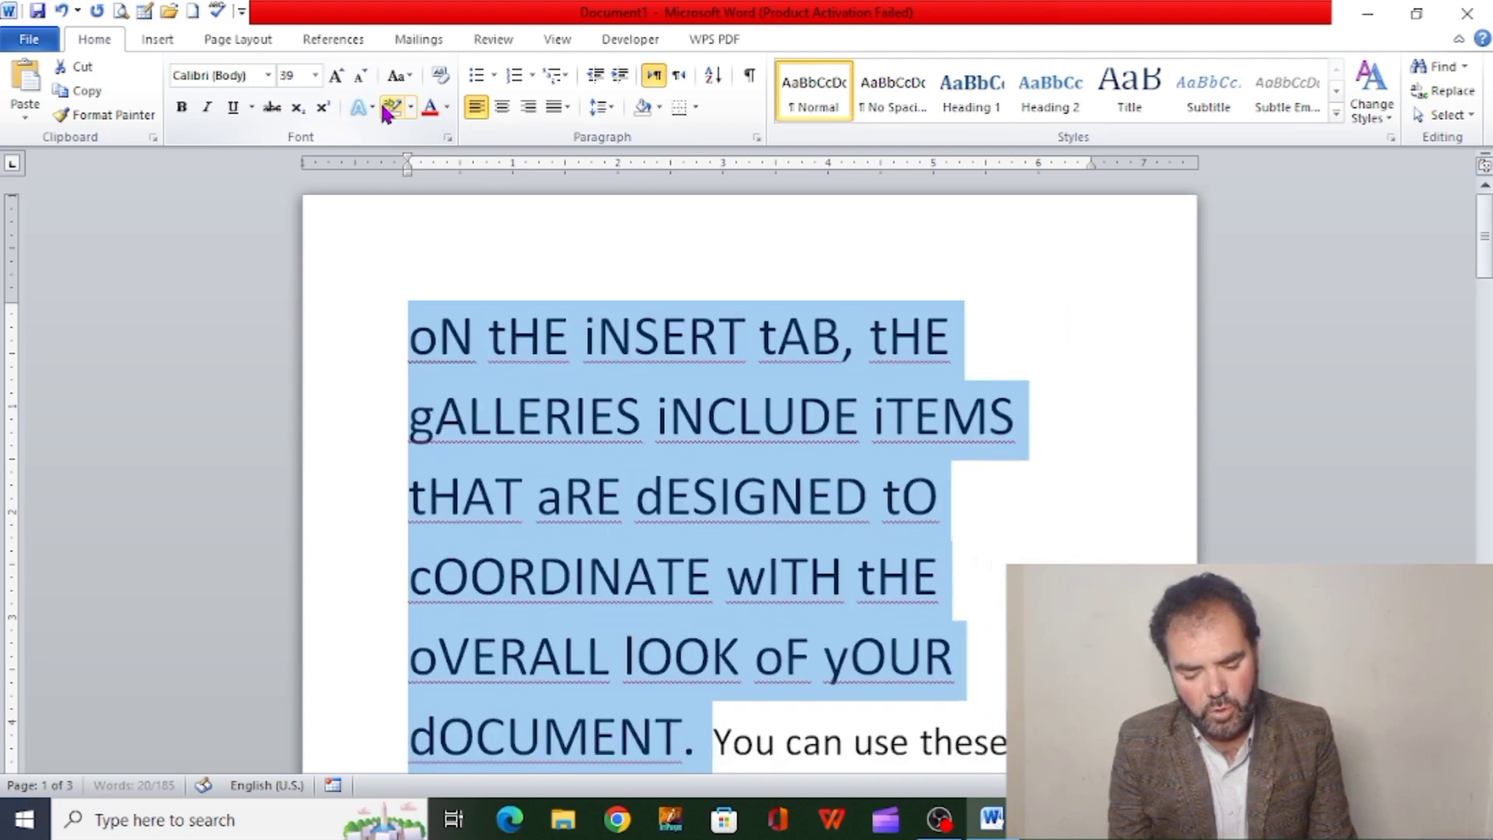
key("ctrl+bracketleft")
key("ctrl+bracketleft")
key("ctrl+bracketleft")
key("ctrl+bracketleft")
key("ctrl+bracketleft")
key("ctrl+bracketleft")
key("ctrl+bracketleft")
key("ctrl+bracketleft")
key("ctrl+bracketleft")
key("ctrl+bracketleft")
key("ctrl+bracketleft")
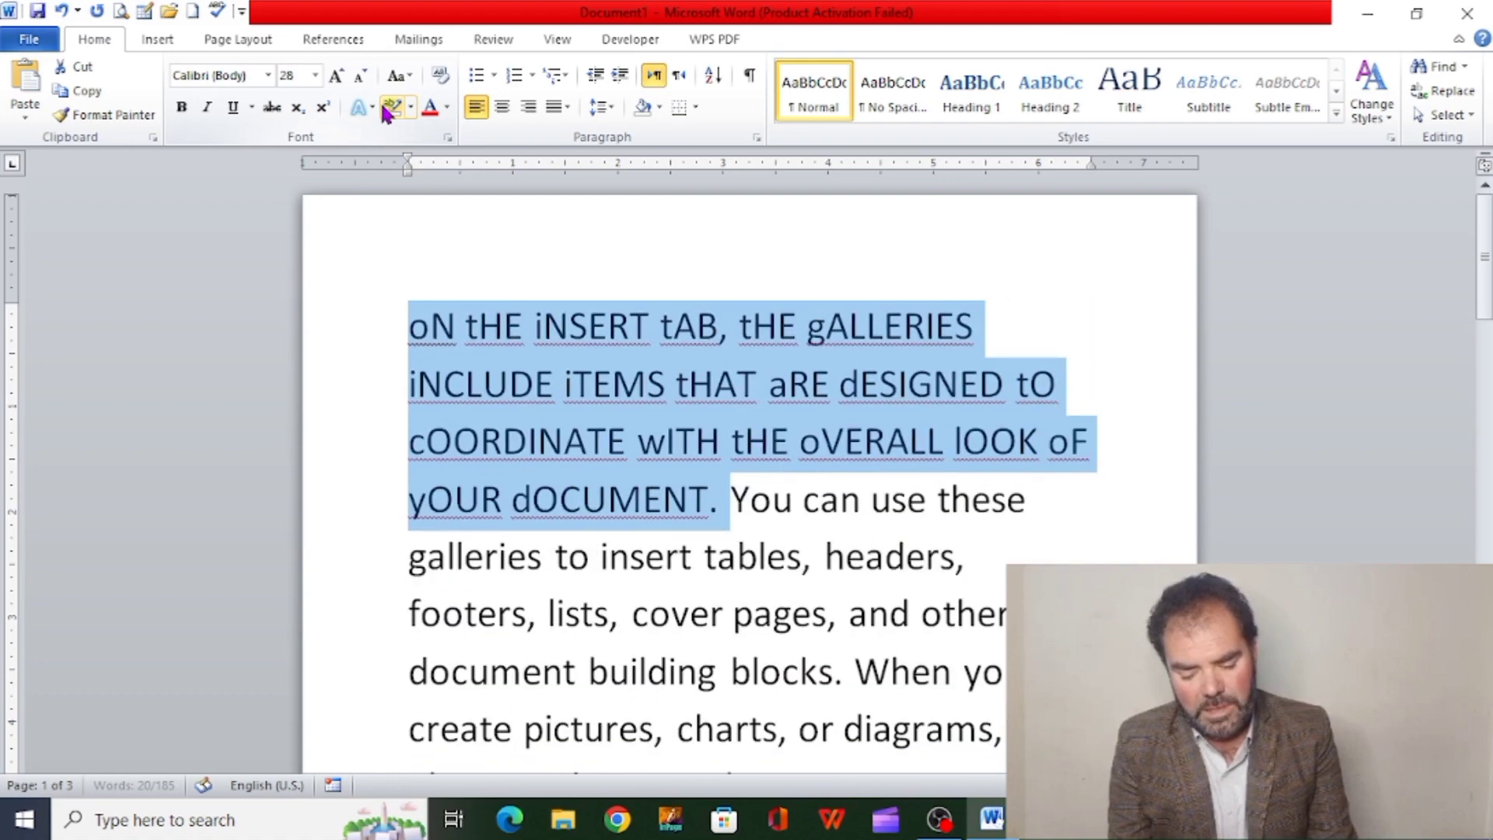
key("ctrl+bracketleft")
key("ctrl+bracketleft")
key("ctrl+bracketleft")
key("ctrl+bracketleft")
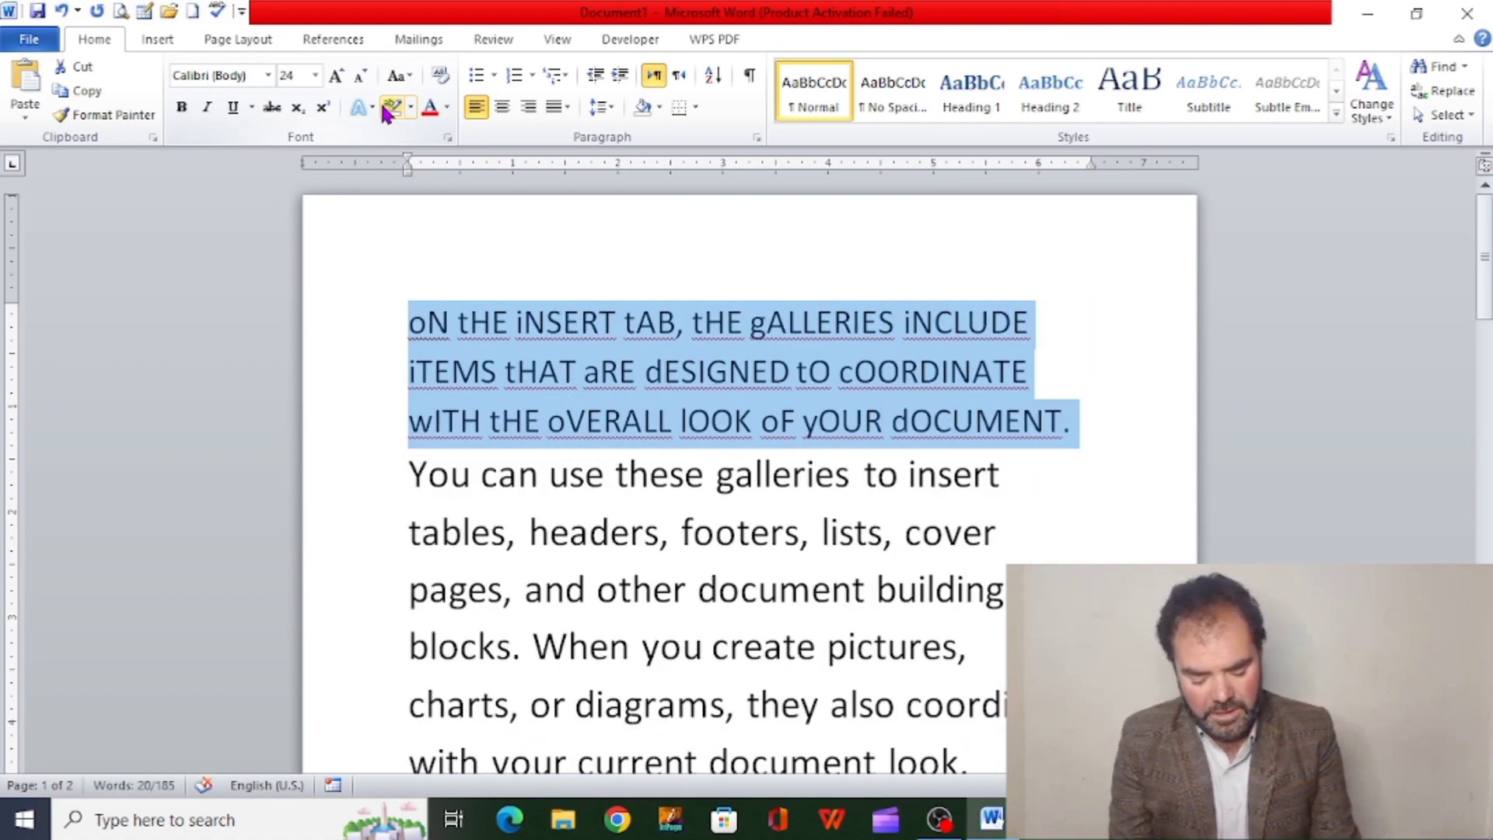
Grow the first sentence's font size through the preset sizes up to 100 pt.
key("ctrl+shift+period")
key("ctrl+shift+period")
key("ctrl+shift+period")
key("ctrl+shift+period")
key("ctrl+shift+period")
key("ctrl+shift+period")
key("ctrl+shift+period")
key("ctrl+shift+period")
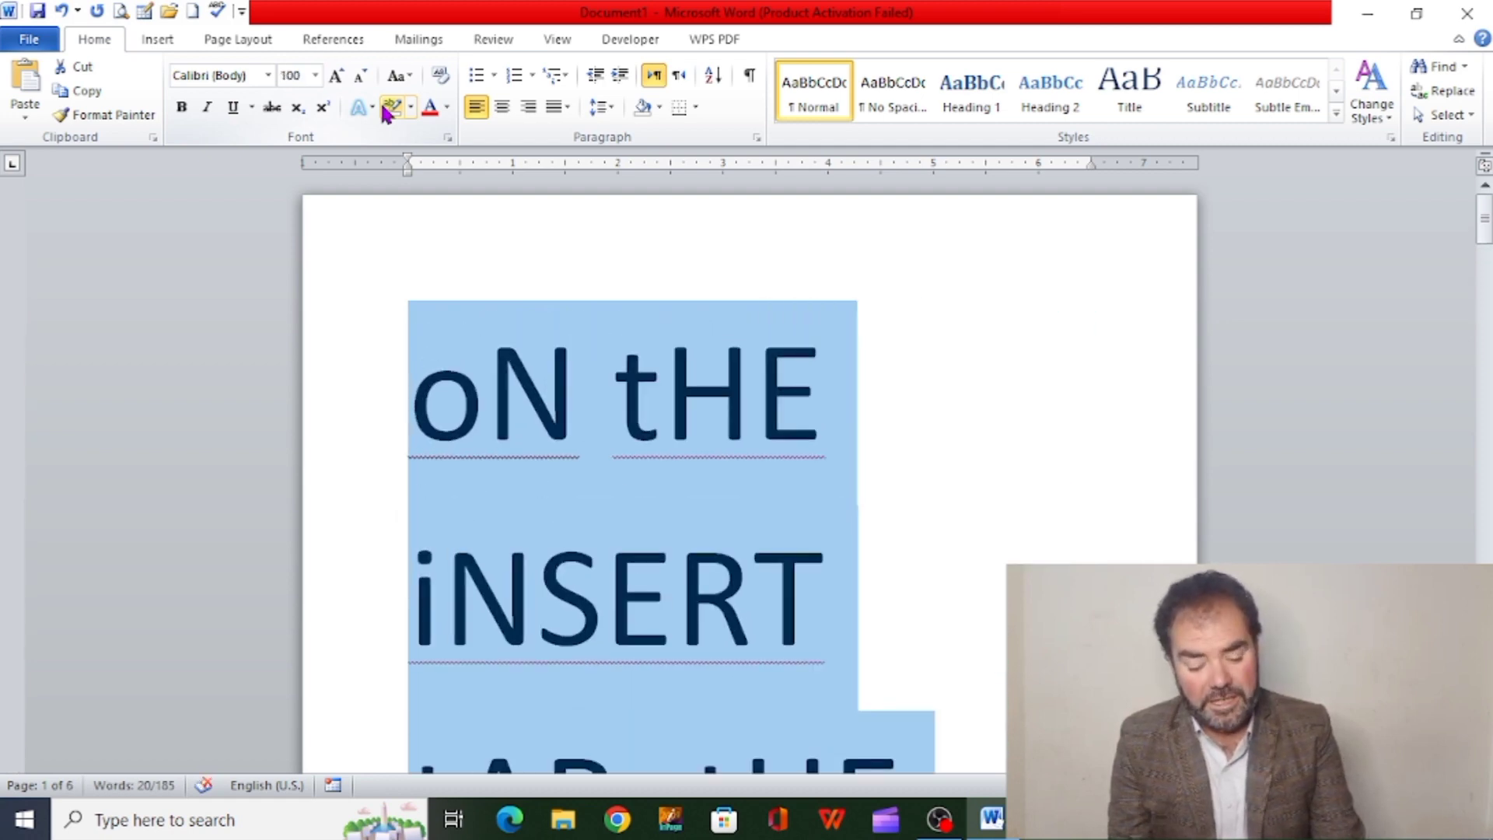
Shrink the first sentence's font size through the preset sizes down to 14 pt.
key("ctrl+shift+comma")
key("ctrl+shift+comma")
key("ctrl+shift+comma")
key("ctrl+shift+comma")
key("ctrl+shift+comma")
key("ctrl+shift+comma")
key("ctrl+shift+comma")
key("ctrl+shift+comma")
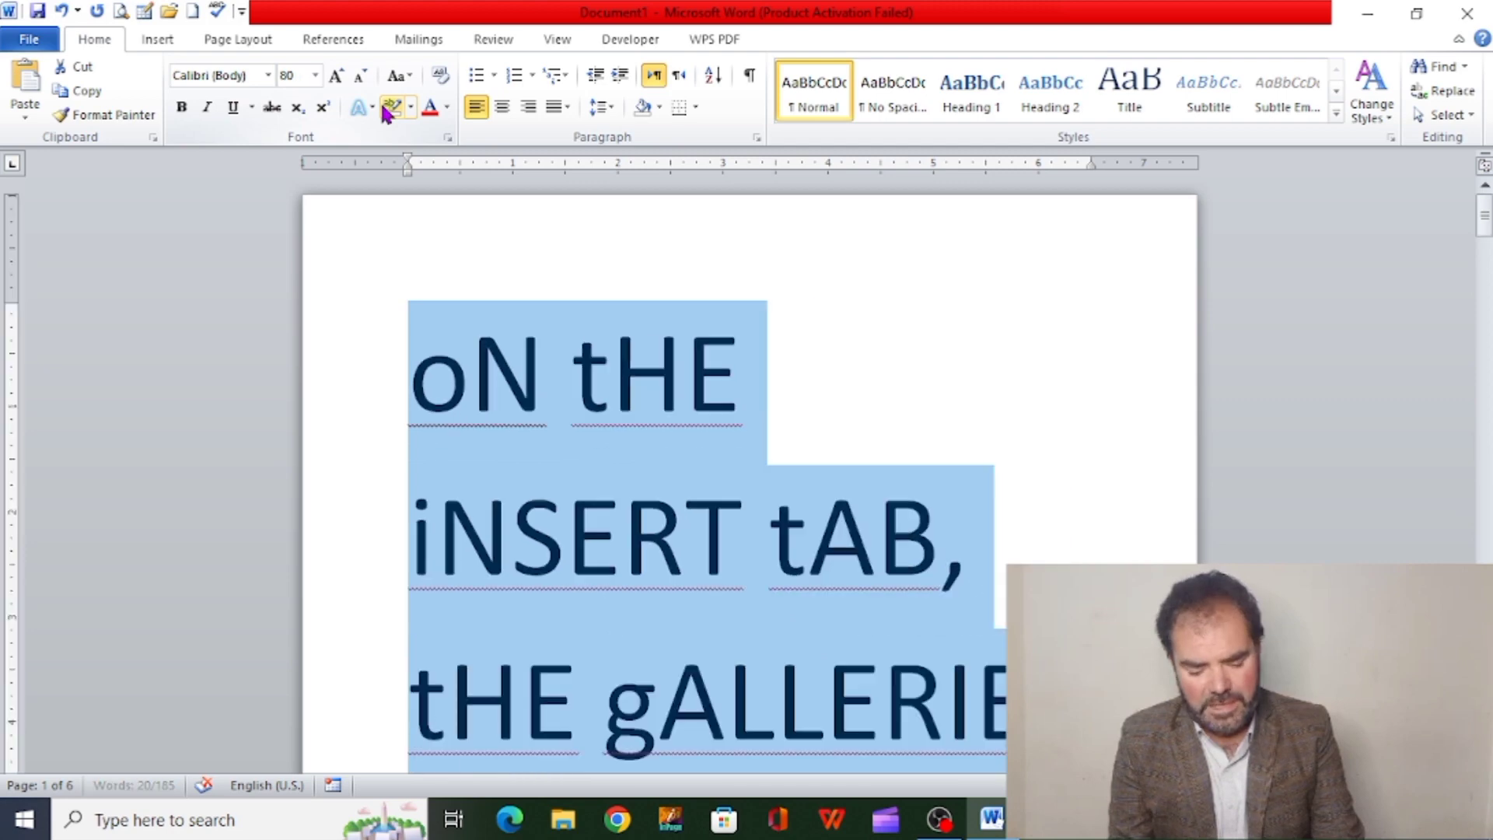
key("ctrl+shift+comma")
key("ctrl+shift+comma")
key("ctrl+shift+comma")
key("ctrl+shift+comma")
key("ctrl+shift+comma")
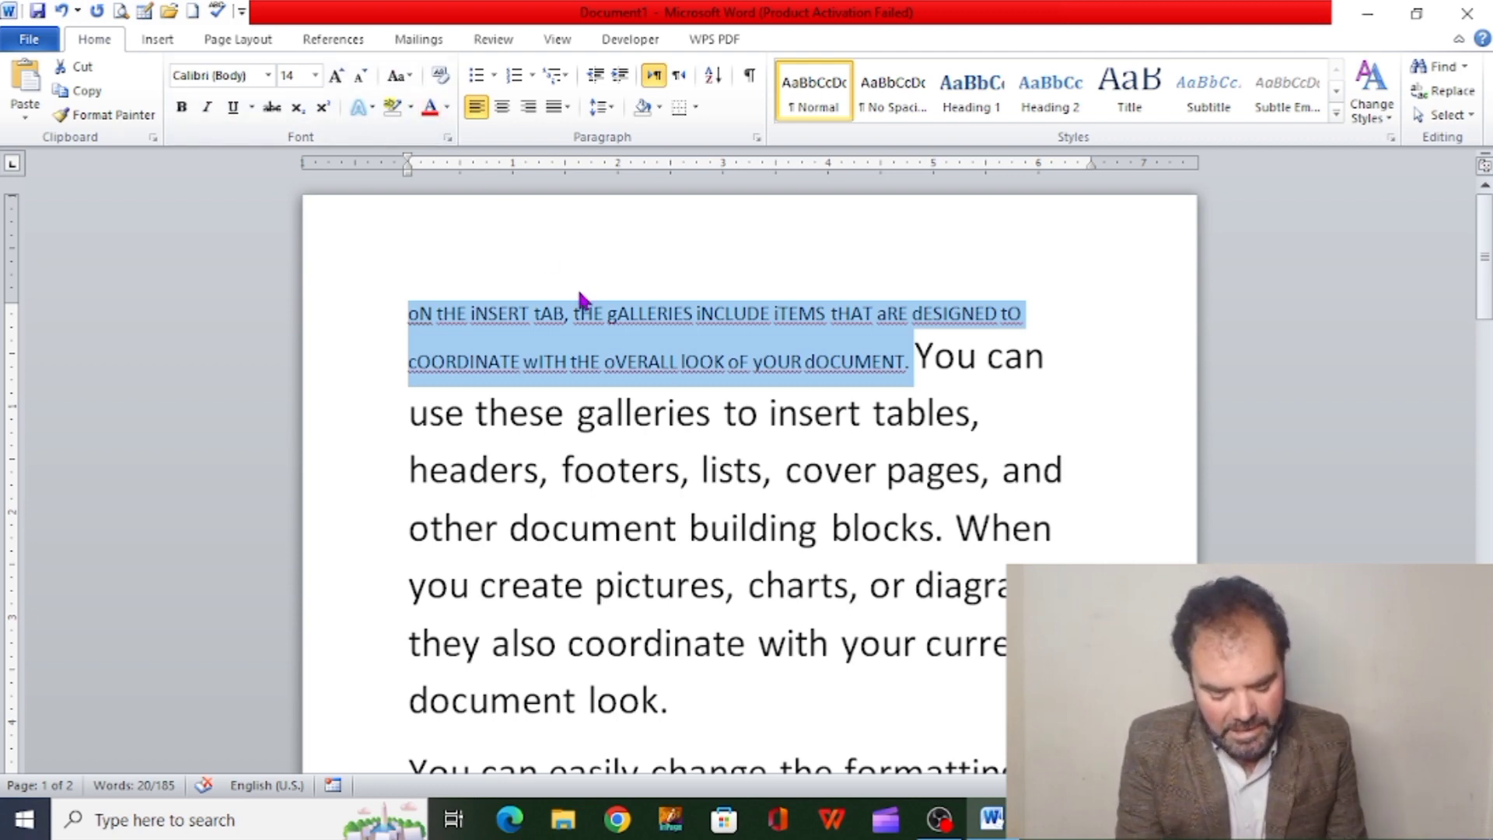
Cycle the first sentence's letter case until it is in sentence case.
key("shift+F3")
key("shift+F3")
key("shift+F3")
key("shift+F3")
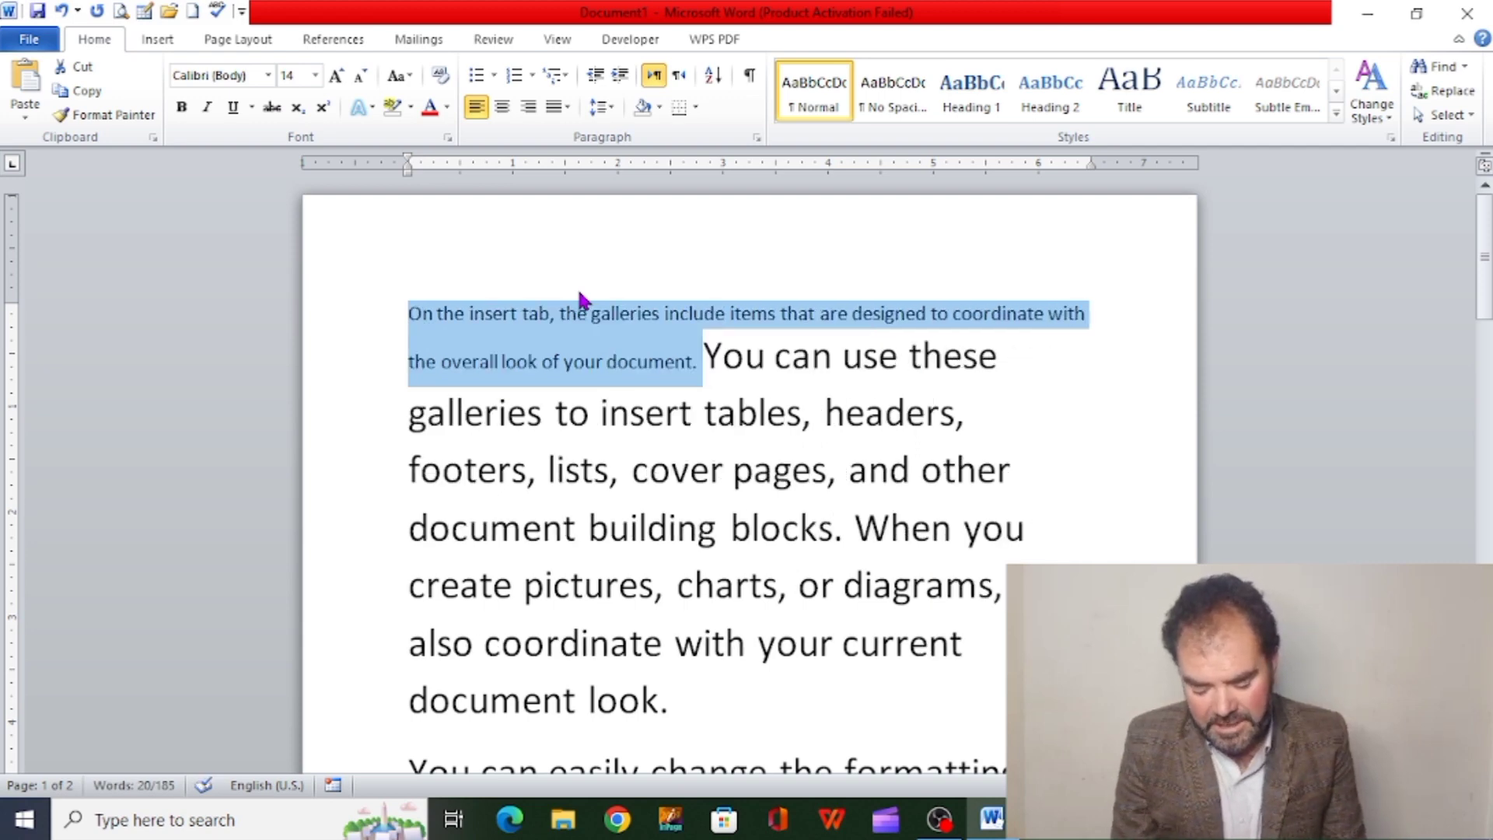
Shrink the first sentence's font size point by point and grow it back to 14 pt.
key("ctrl+bracketleft")
key("ctrl+bracketleft")
key("ctrl+bracketleft")
key("ctrl+bracketleft")
key("ctrl+bracketright")
key("ctrl+bracketright")
key("ctrl+bracketright")
key("ctrl+bracketright")
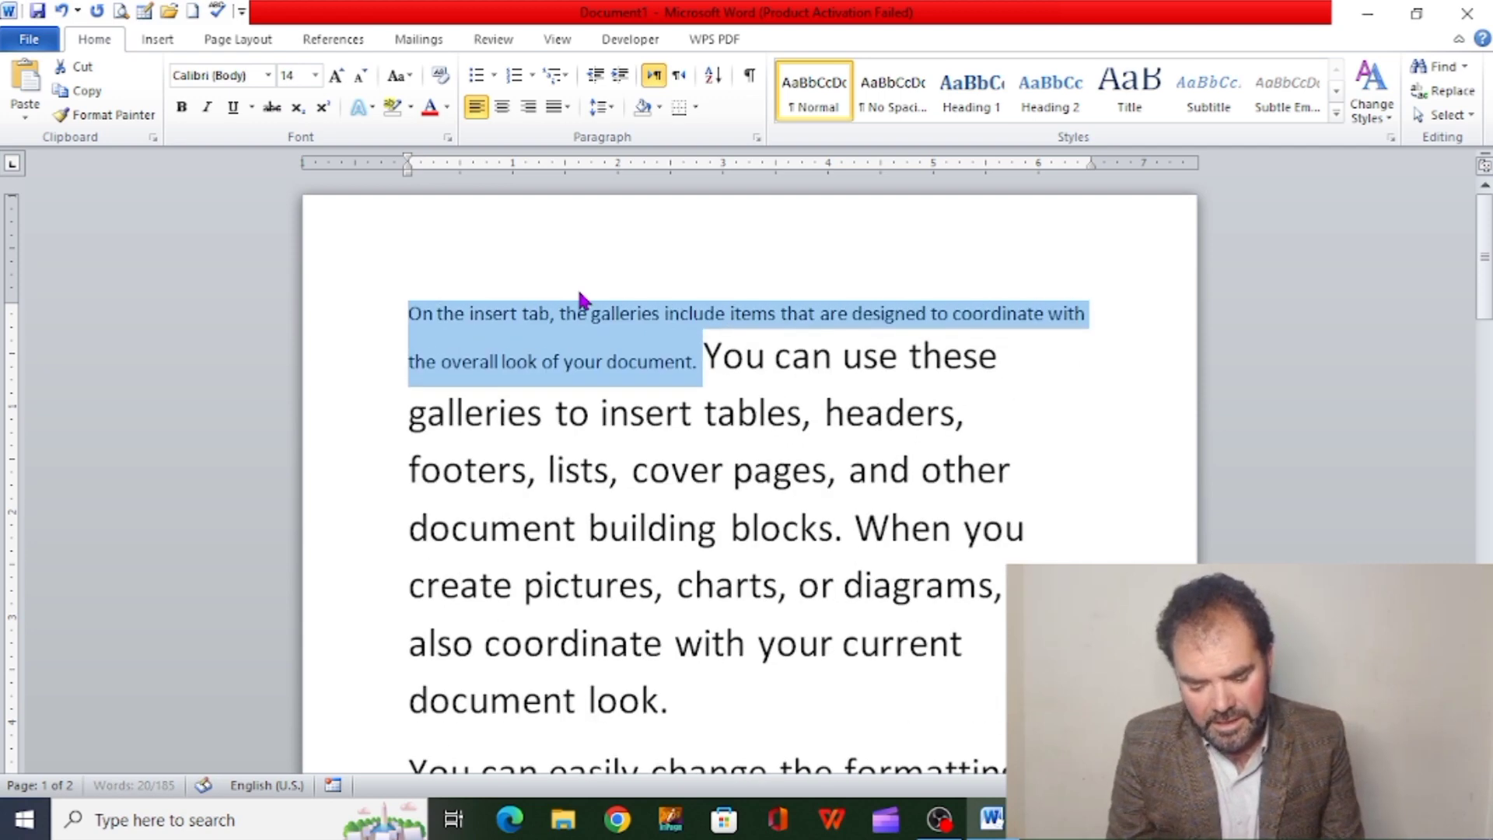
Grow the first sentence's font size one point at a time up to 27 pt.
key("ctrl+bracketright")
key("ctrl+bracketright")
key("ctrl+bracketright")
key("ctrl+bracketright")
key("ctrl+bracketright")
key("ctrl+bracketright")
key("ctrl+bracketright")
key("ctrl+bracketright")
key("ctrl+bracketright")
key("ctrl+bracketright")
key("ctrl+bracketright")
key("ctrl+bracketright")
key("ctrl+bracketright")
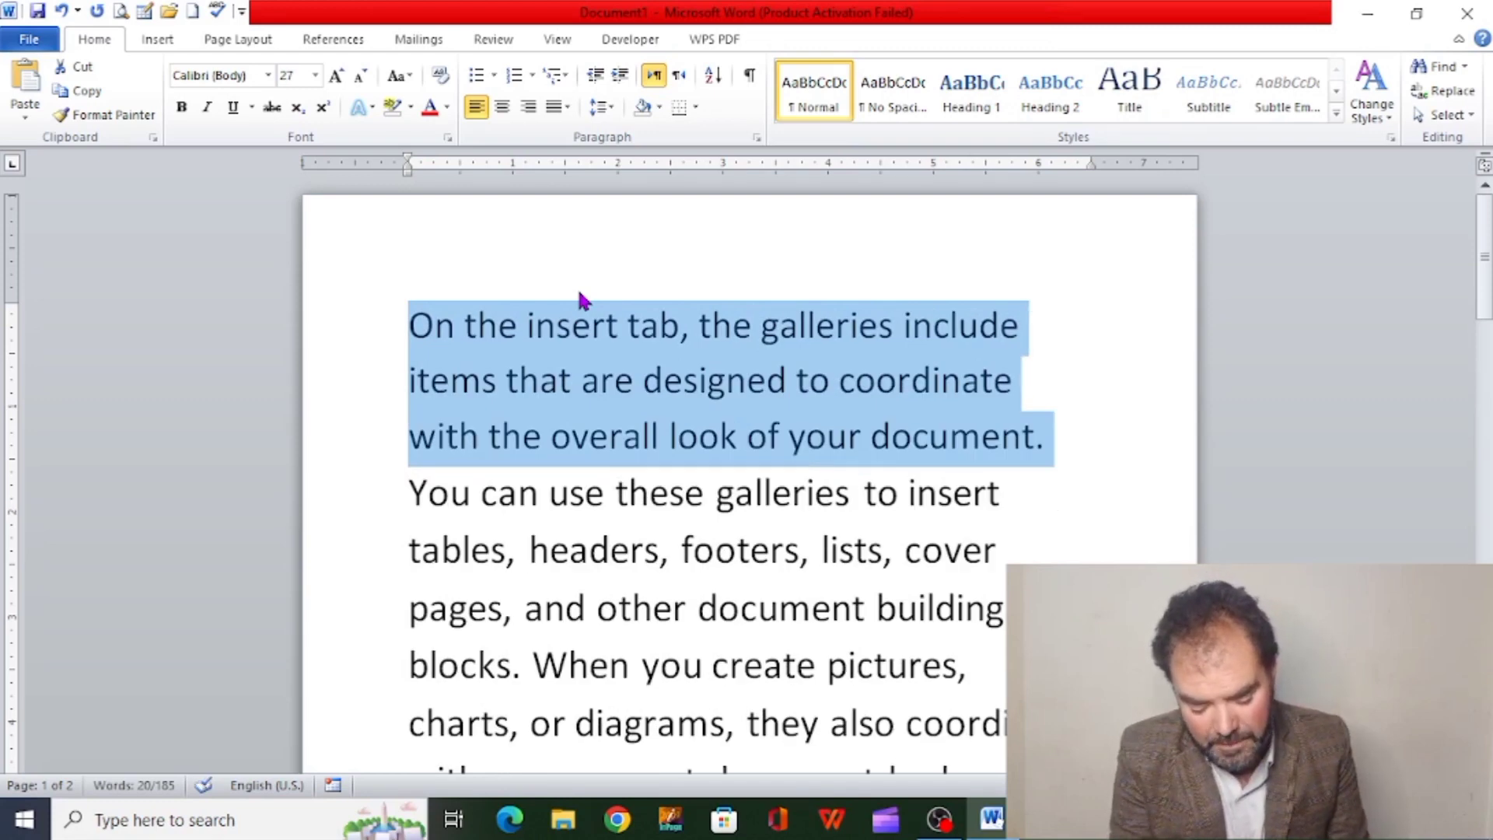
Cycle the first sentence's letter case repeatedly through UPPERCASE and back to sentence case.
key("shift+F3")
key("shift+F3")
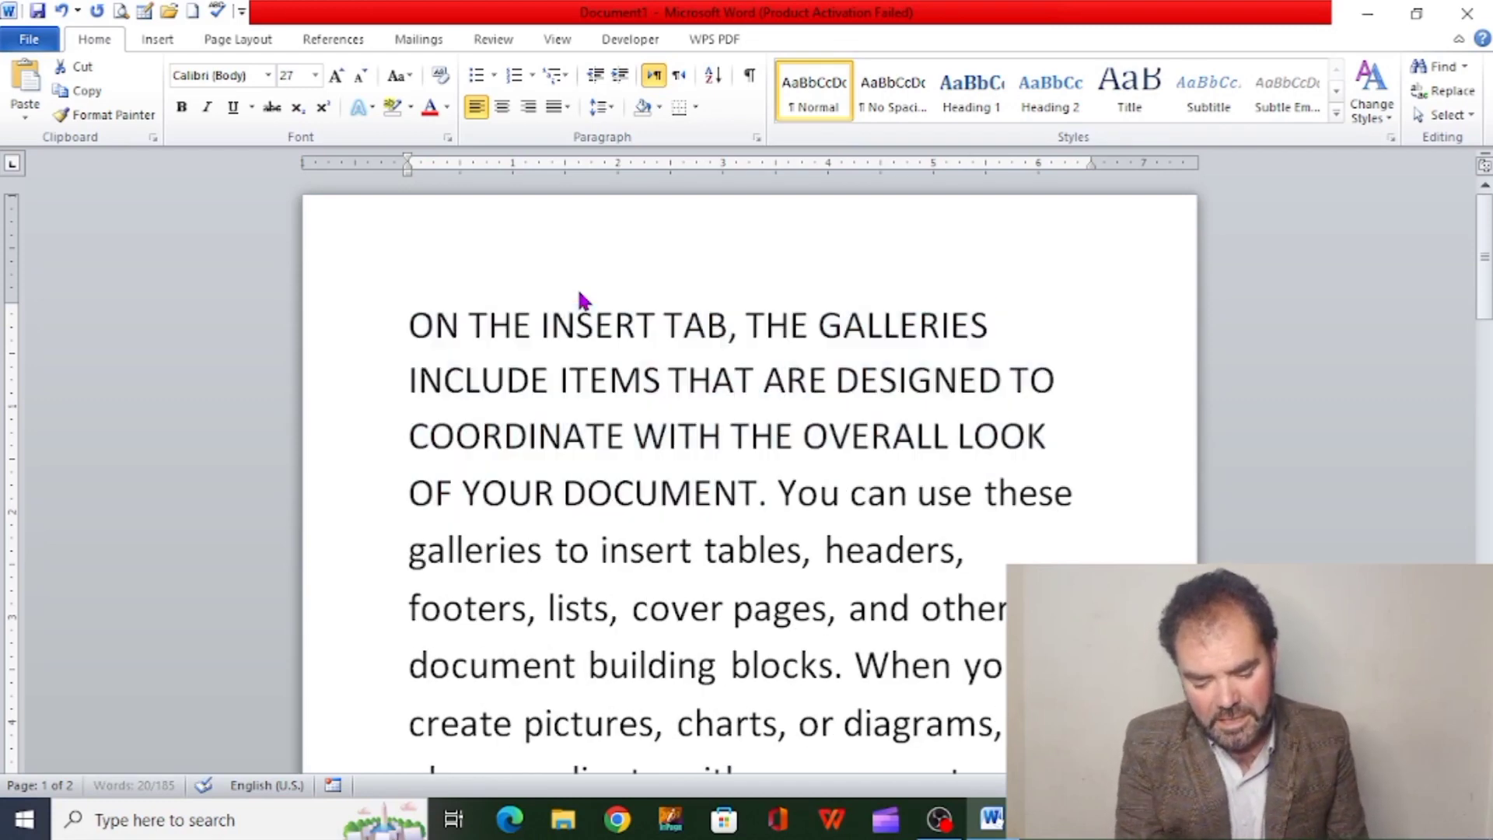
key("shift+F3")
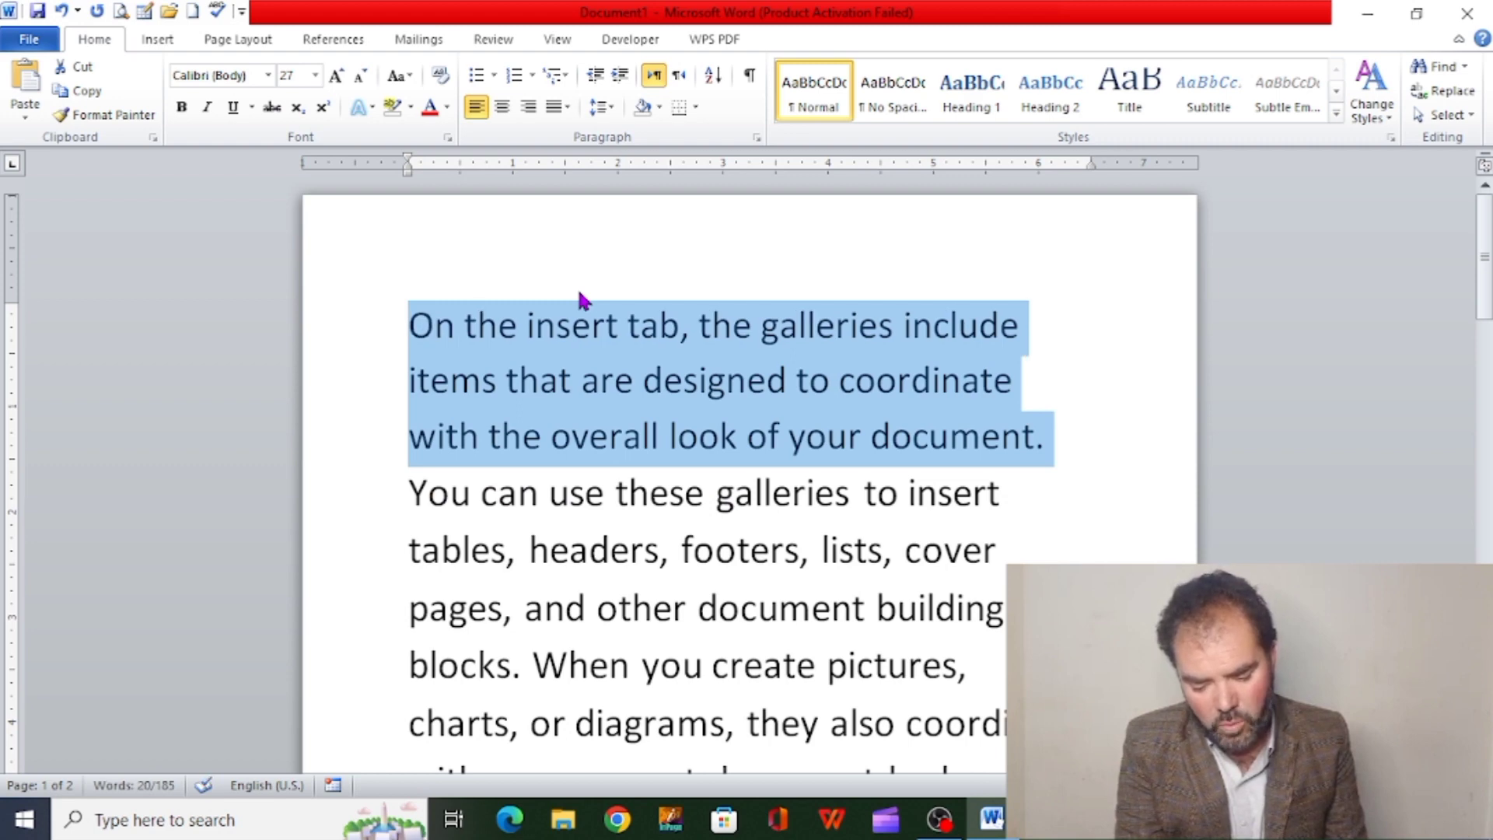
key("shift+F3")
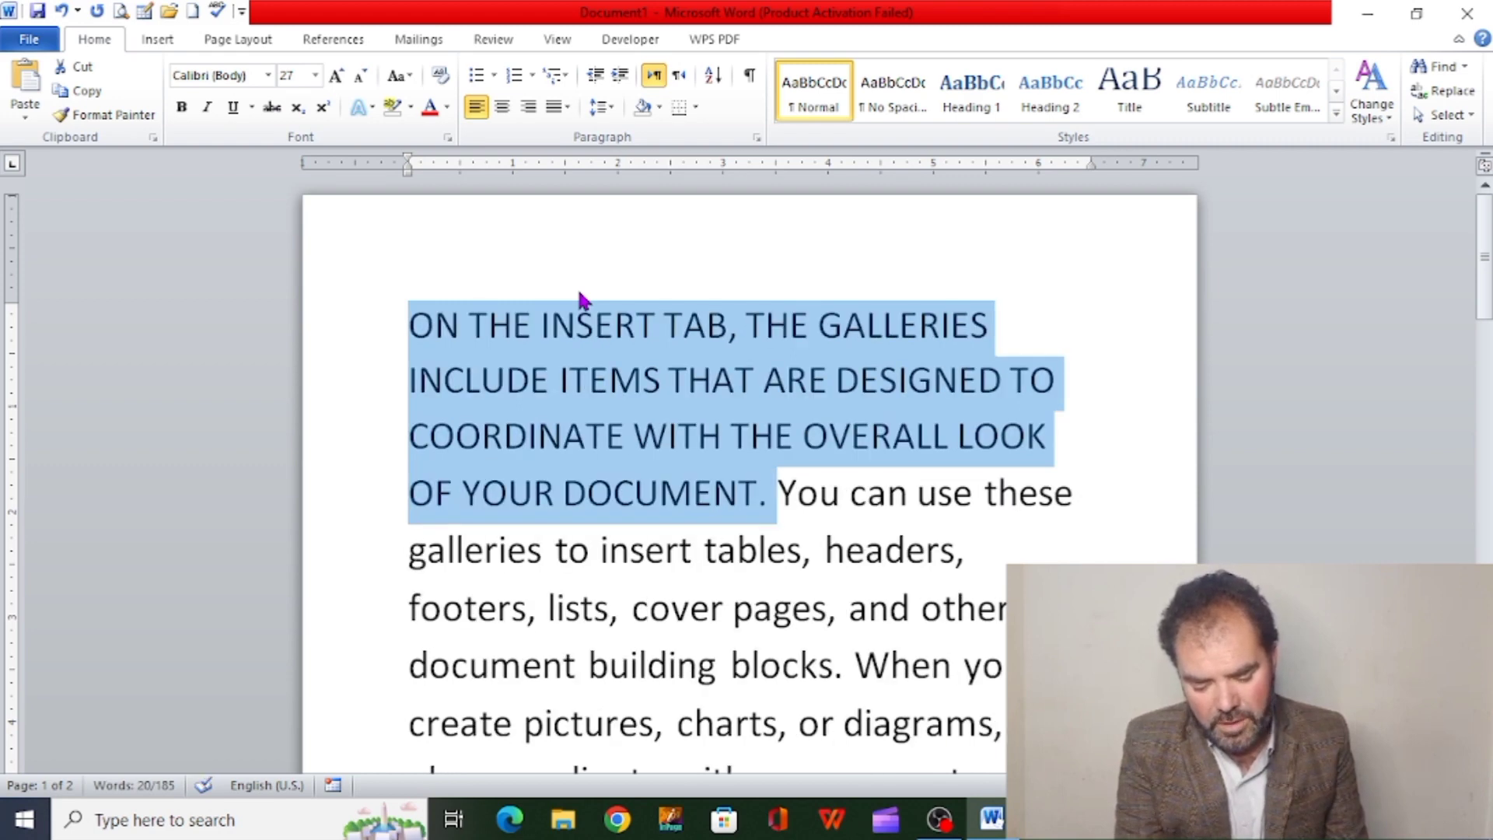
key("shift+F3")
key("shift+F3")
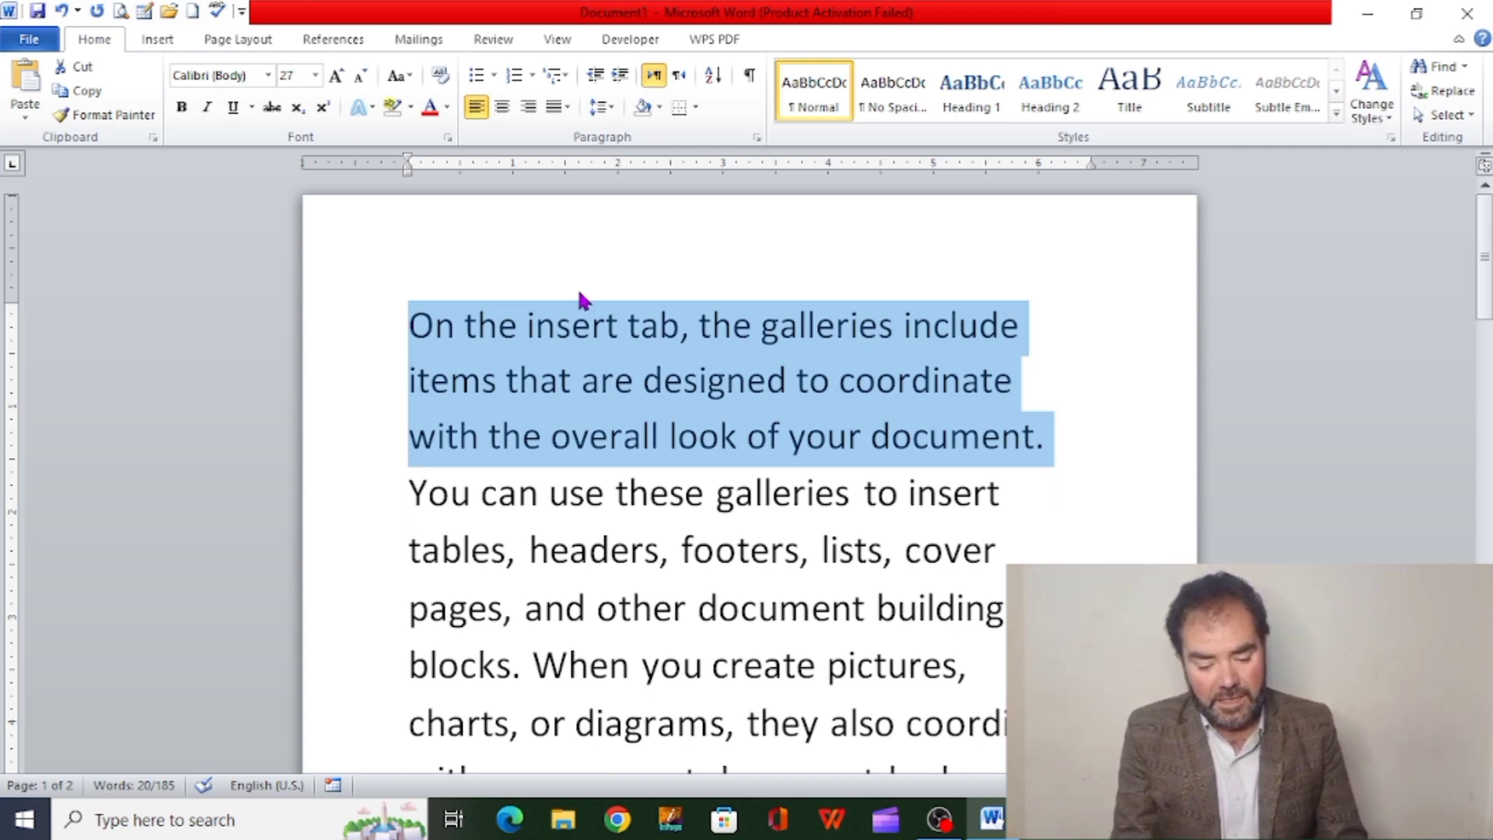
Toggle bold on and off for the first sentence twice, leaving it unbolded.
left_click(182, 111)
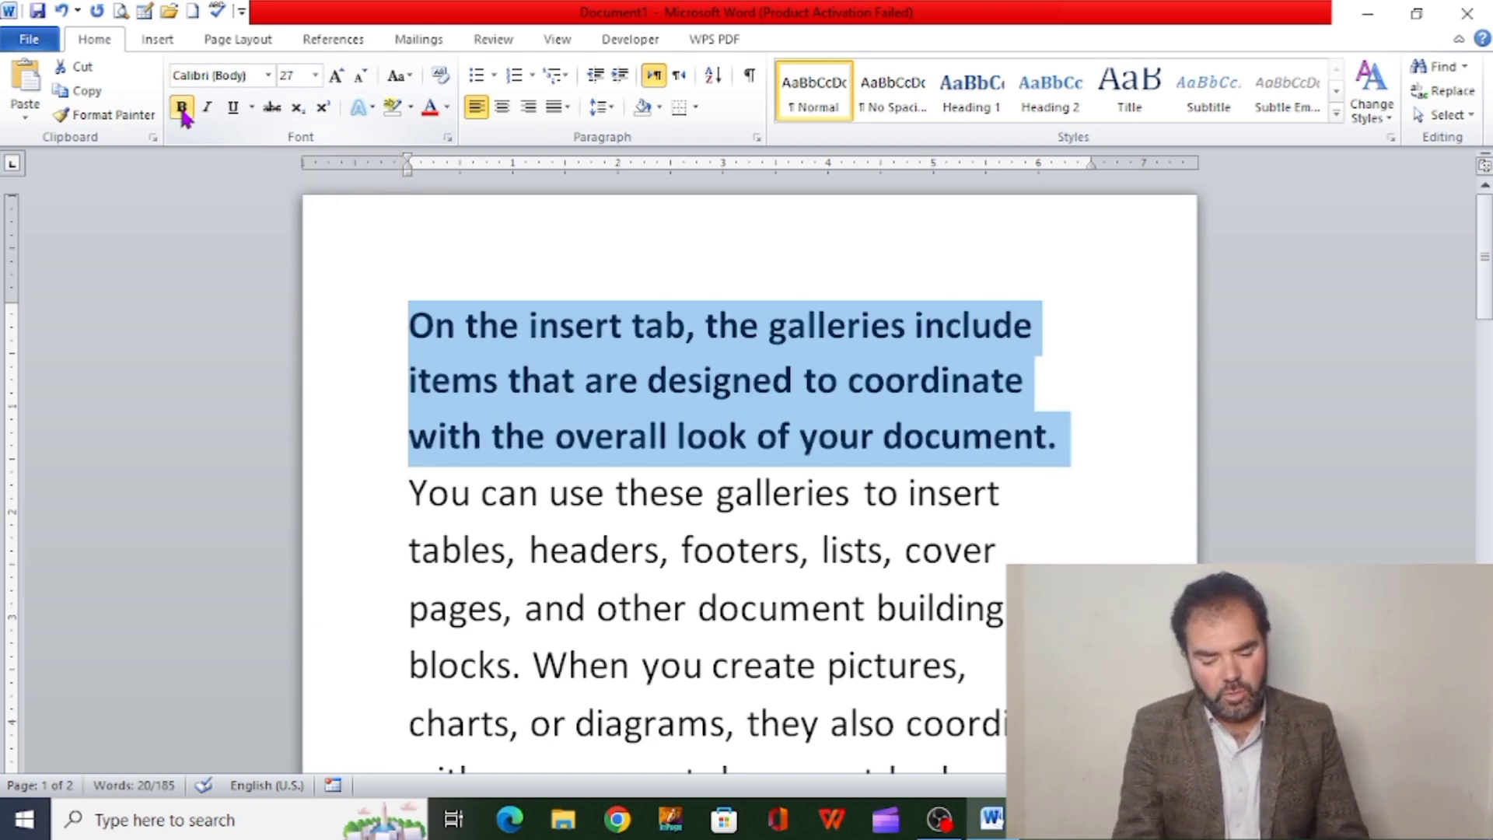
left_click(182, 111)
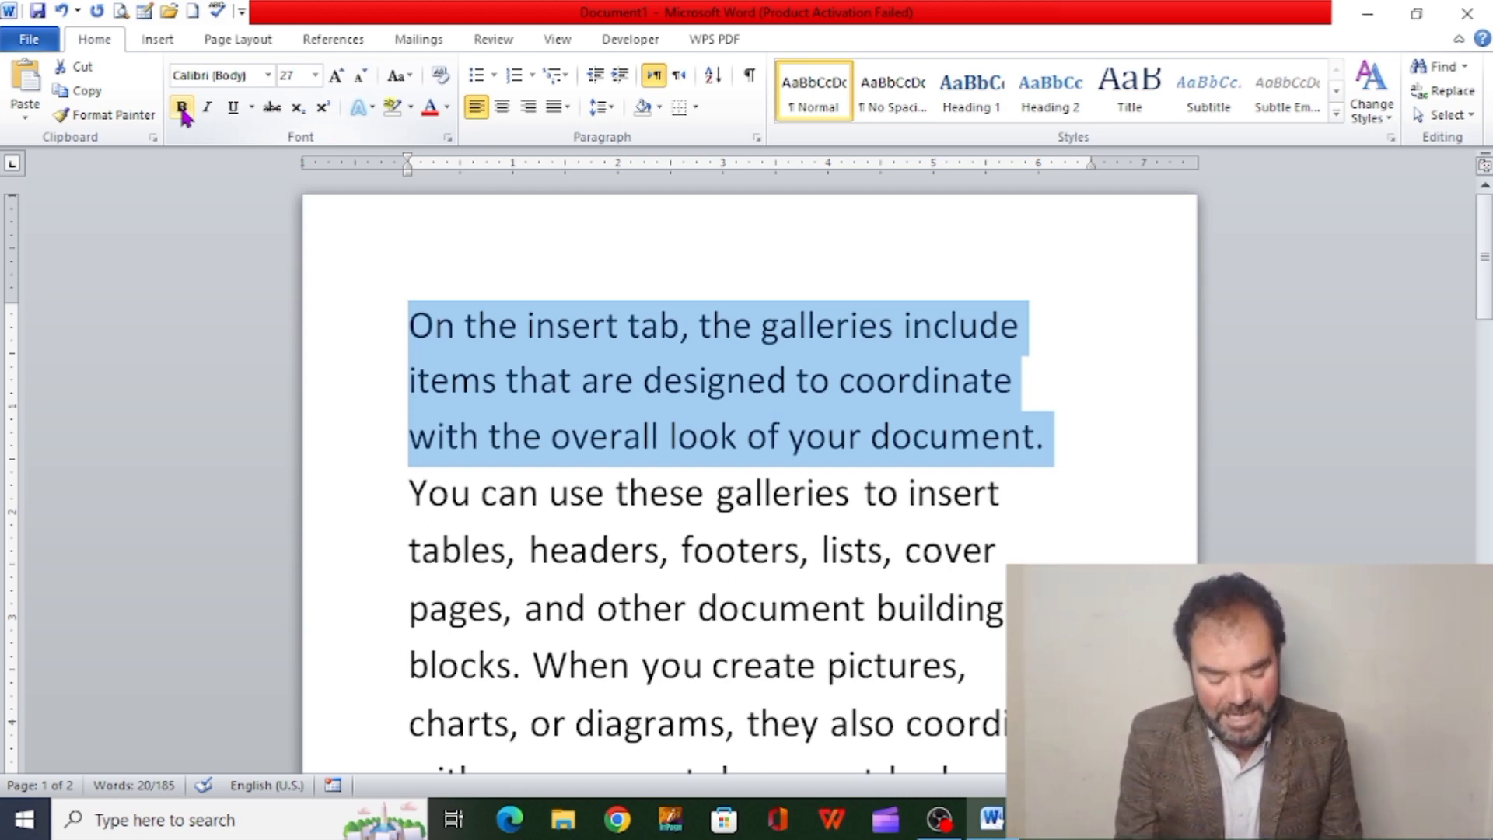
left_click(183, 109)
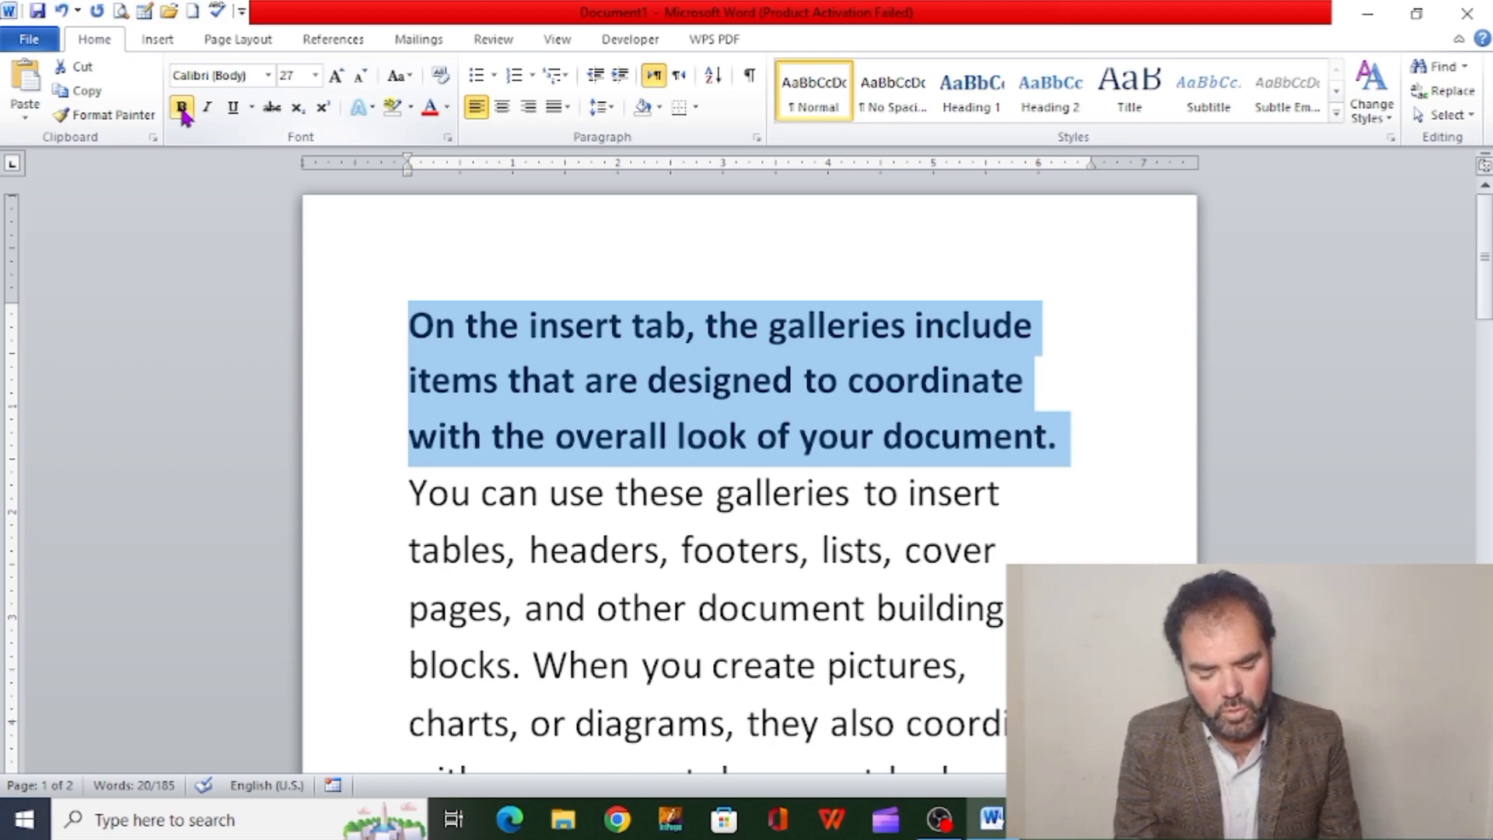
left_click(182, 109)
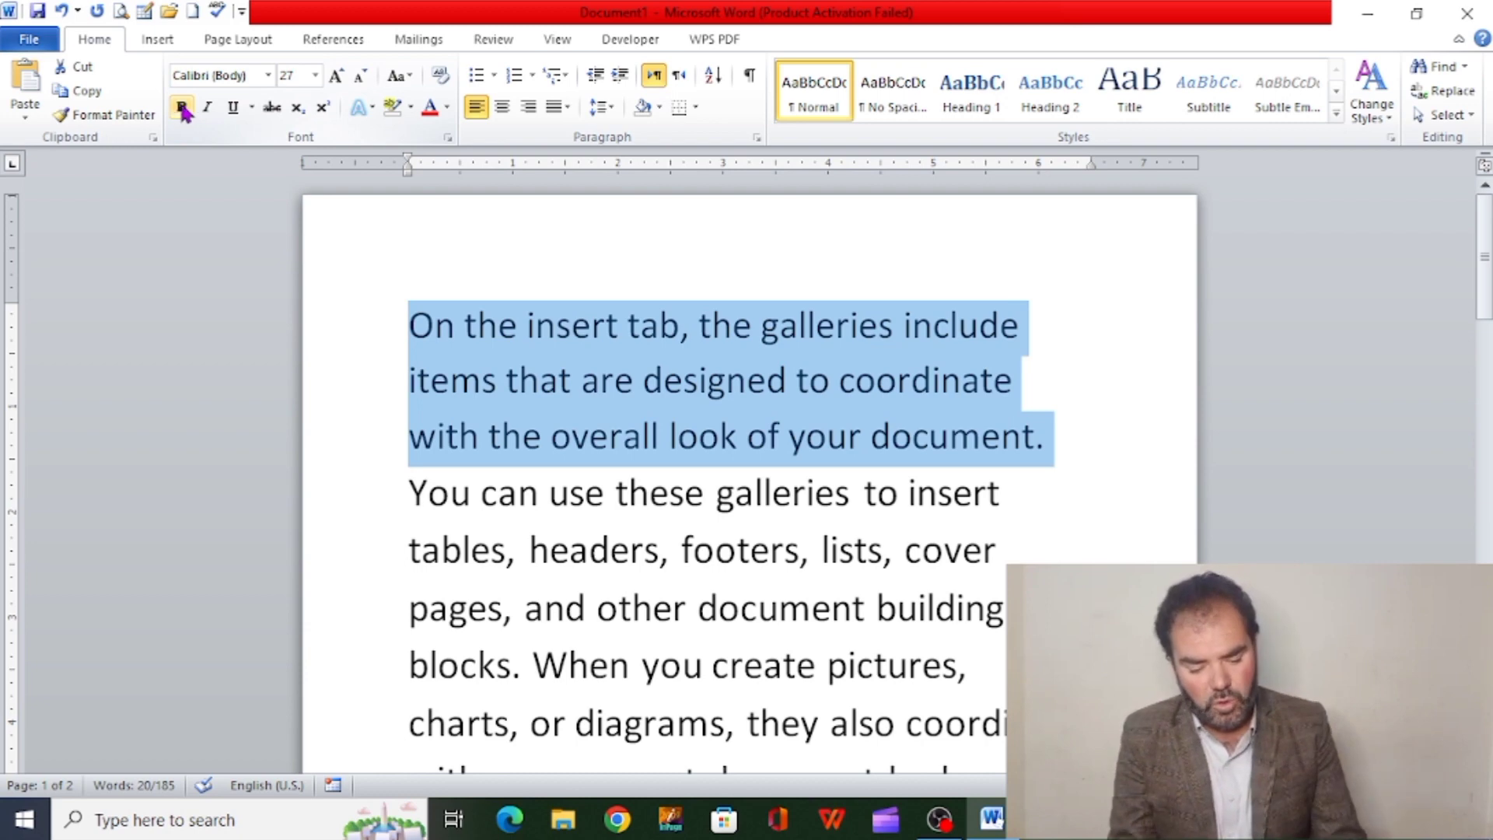
Apply italic formatting to the first sentence.
left_click(208, 107)
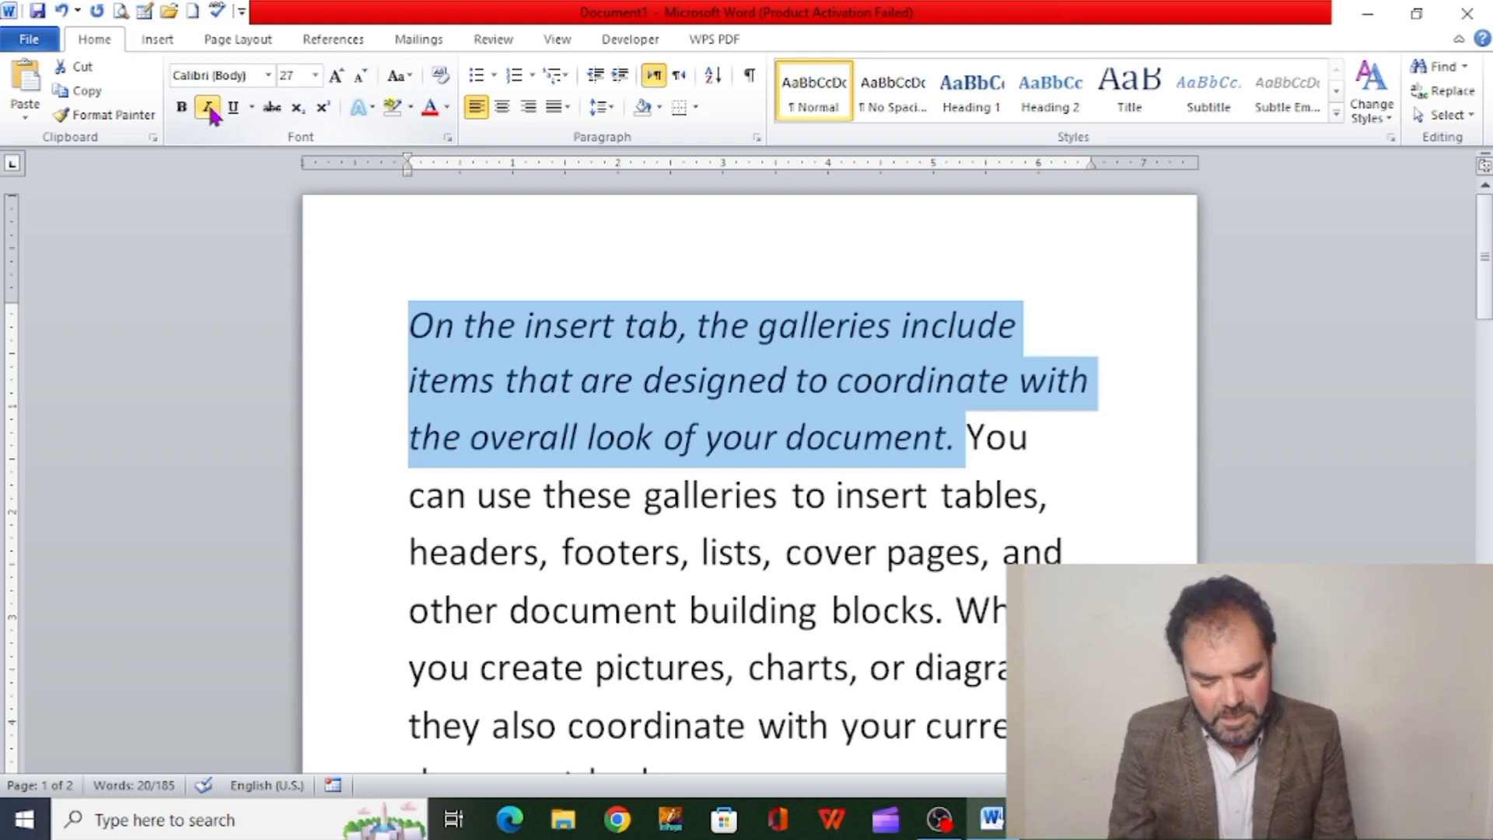
Toggle italic off, on and off again for the first sentence, leaving it upright.
left_click(208, 106)
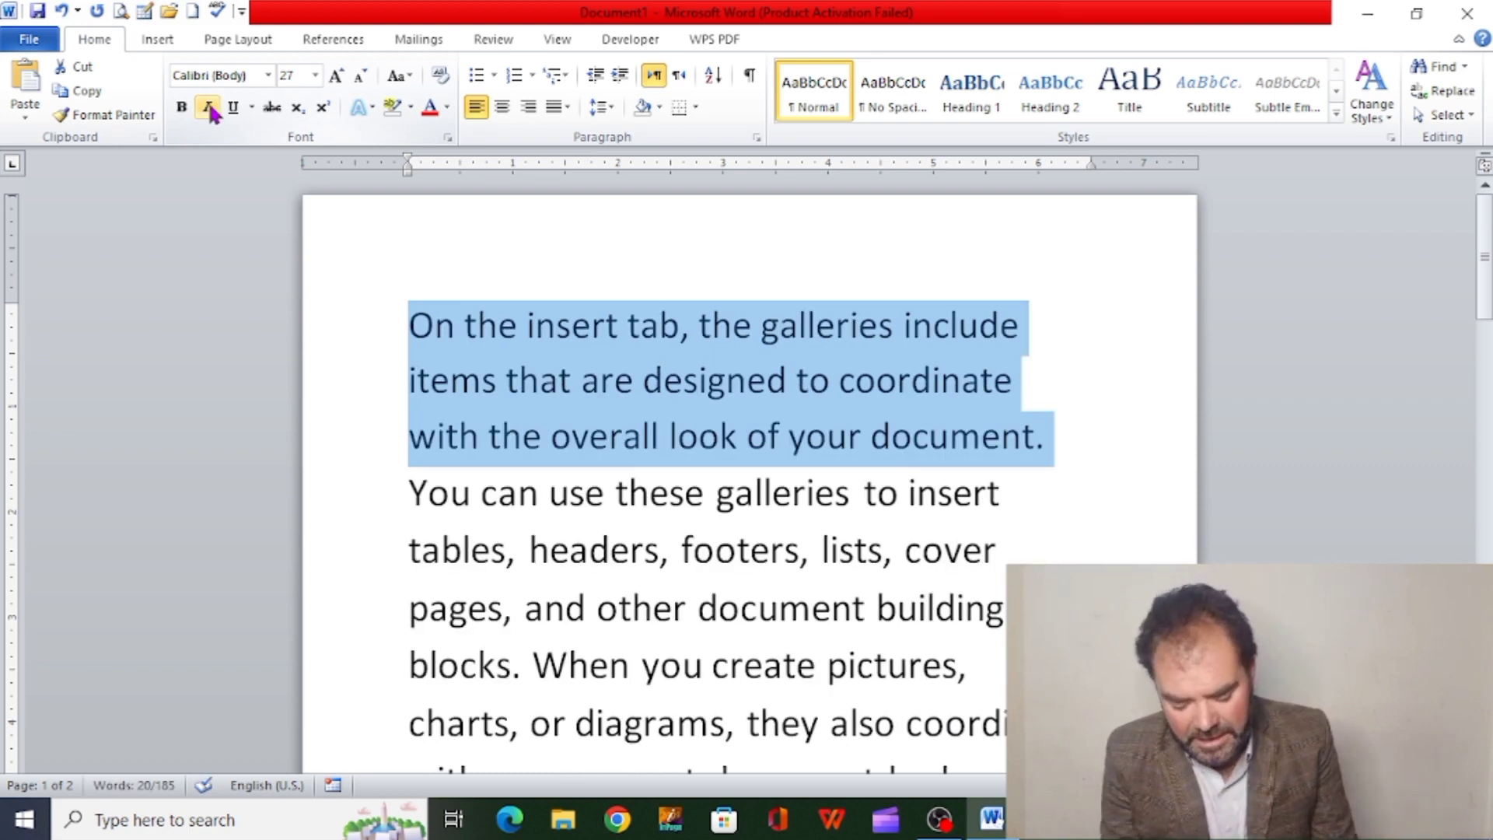
left_click(208, 106)
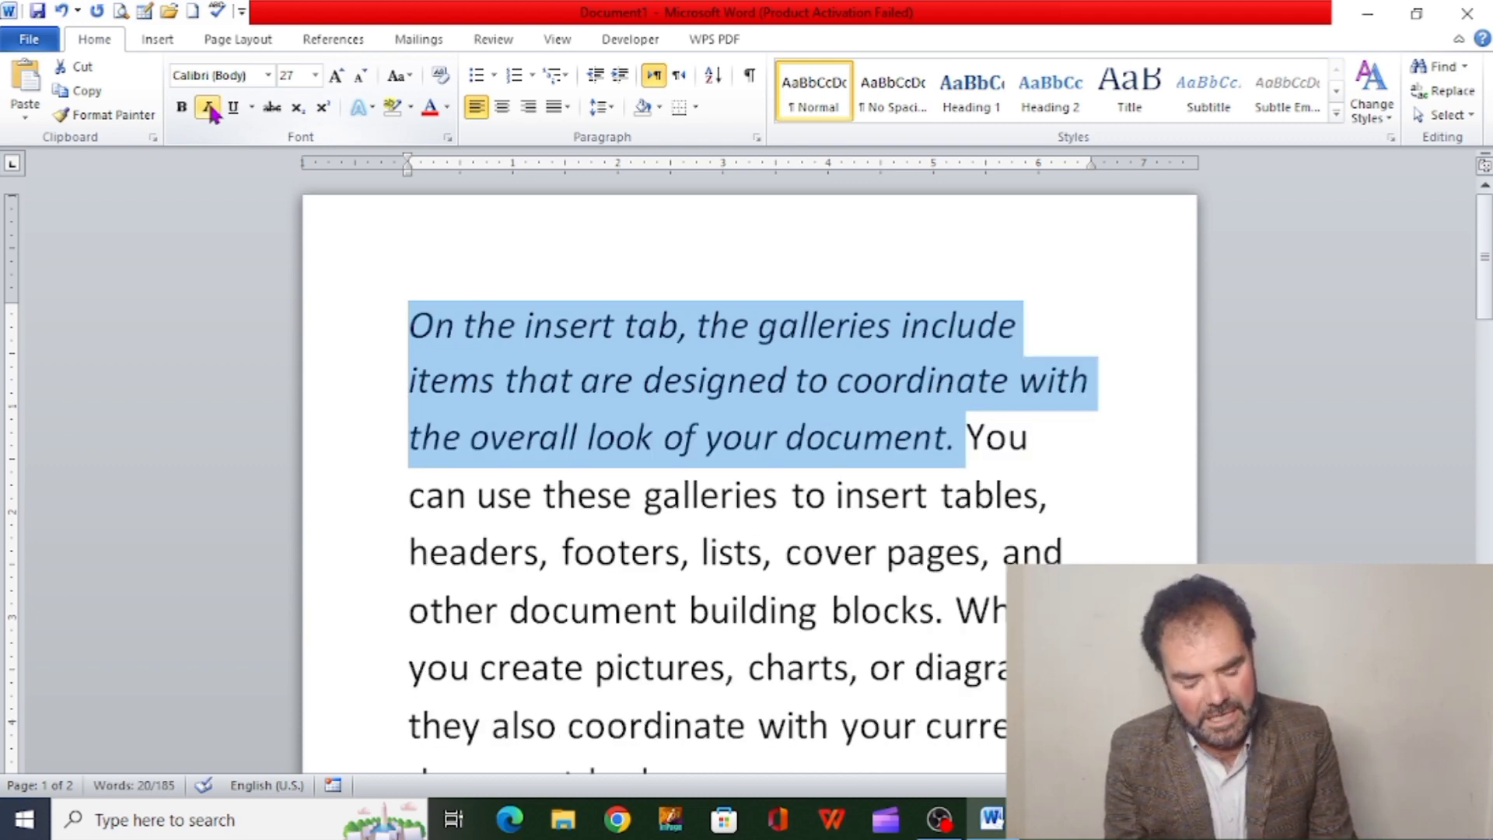
left_click(209, 106)
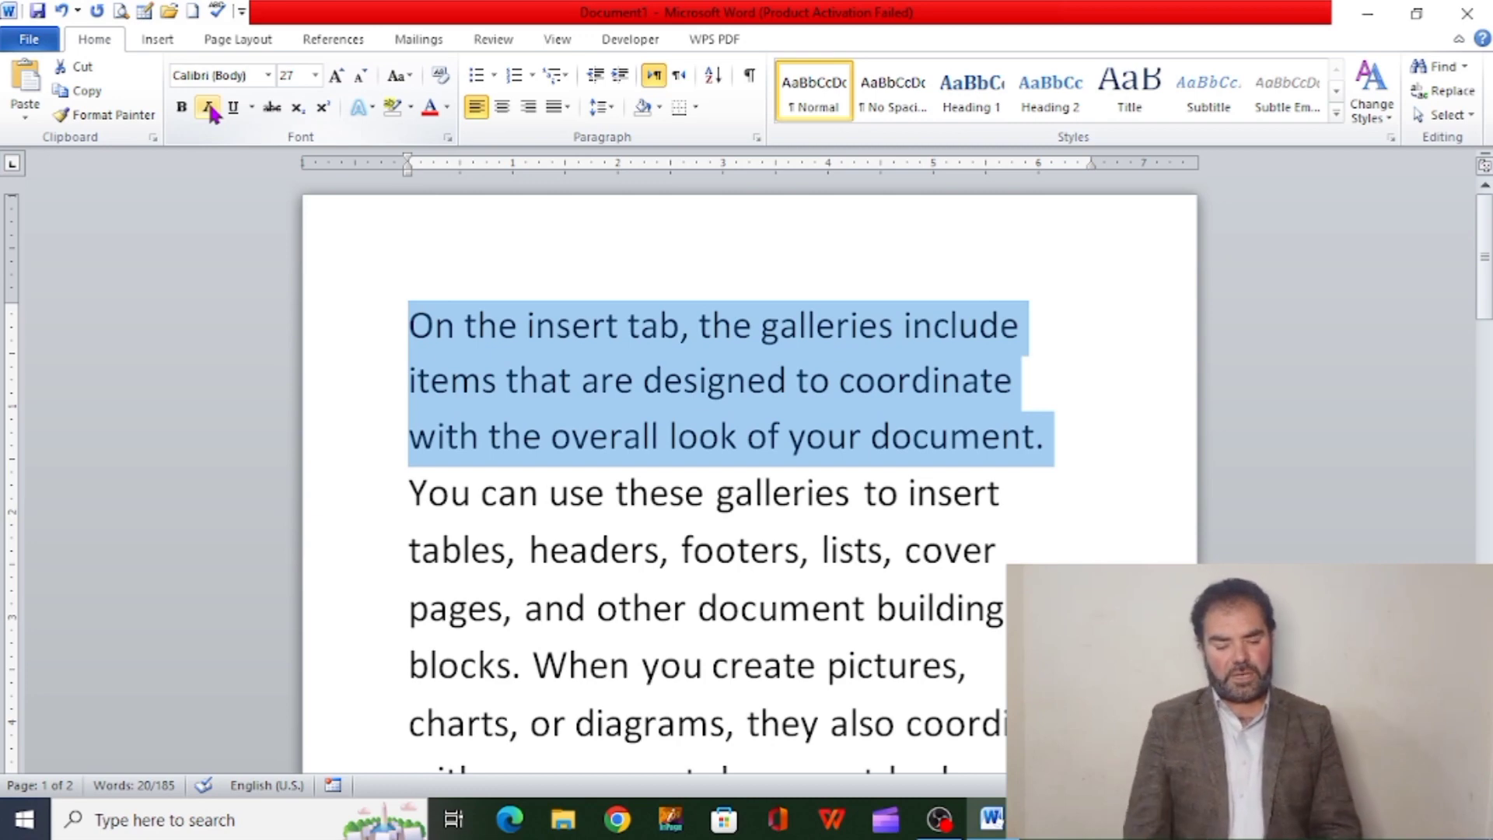
Underline the first sentence with a thick line, switch it to a dashed line, and end with the dot-dot-dash style.
left_click(254, 109)
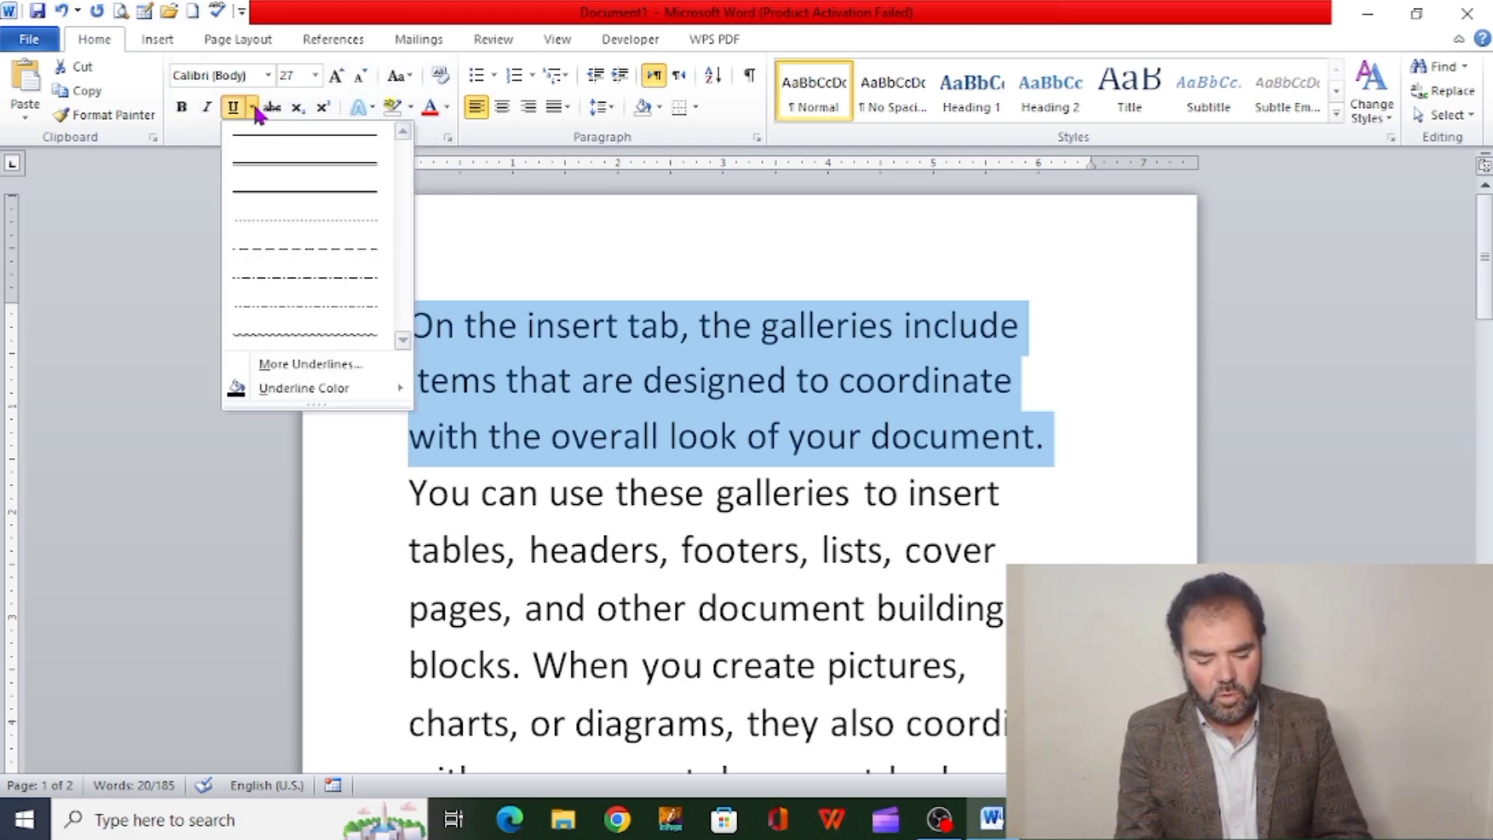
left_click(263, 193)
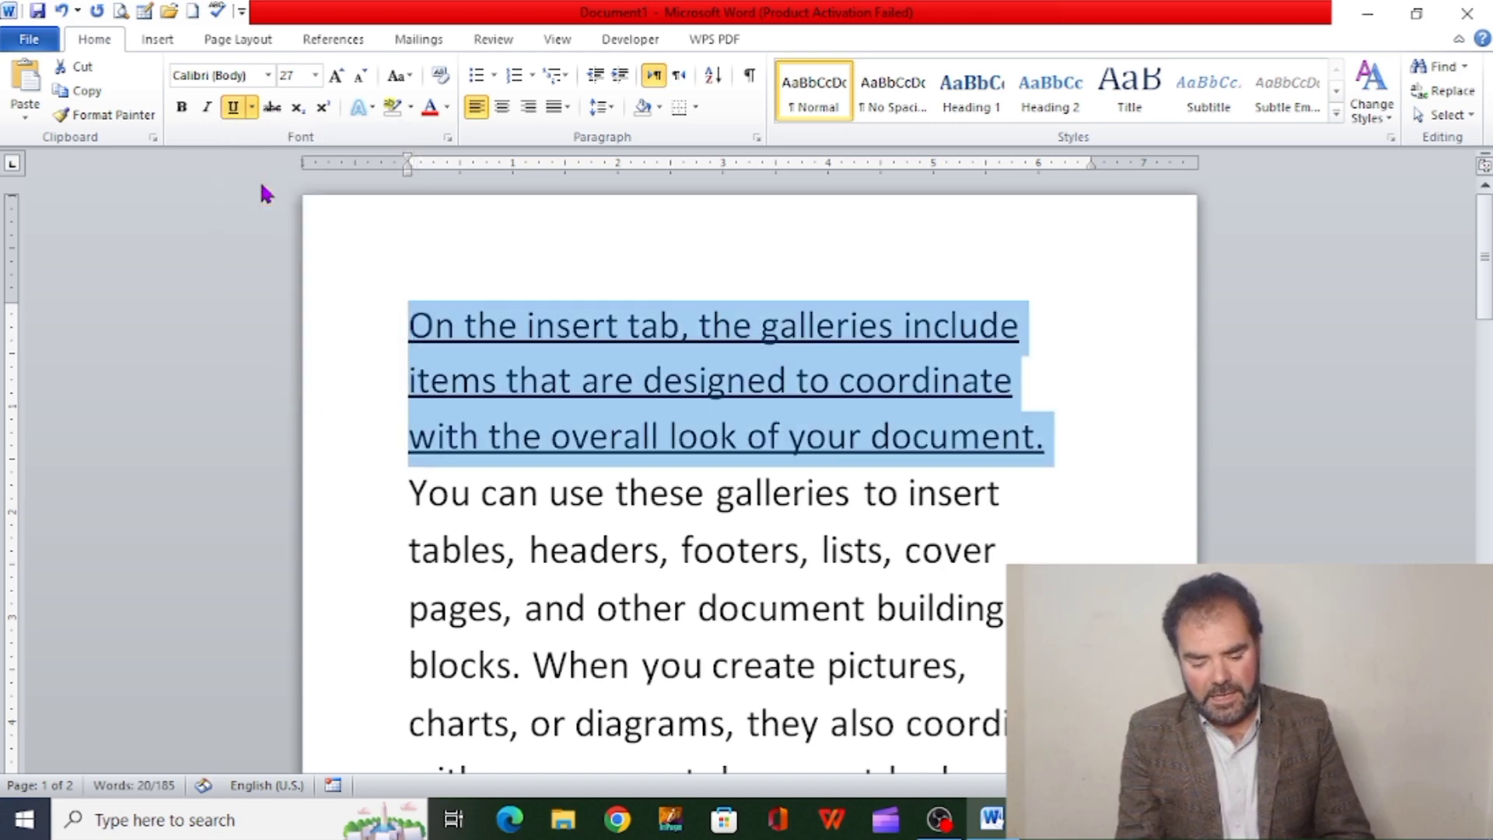
left_click(252, 107)
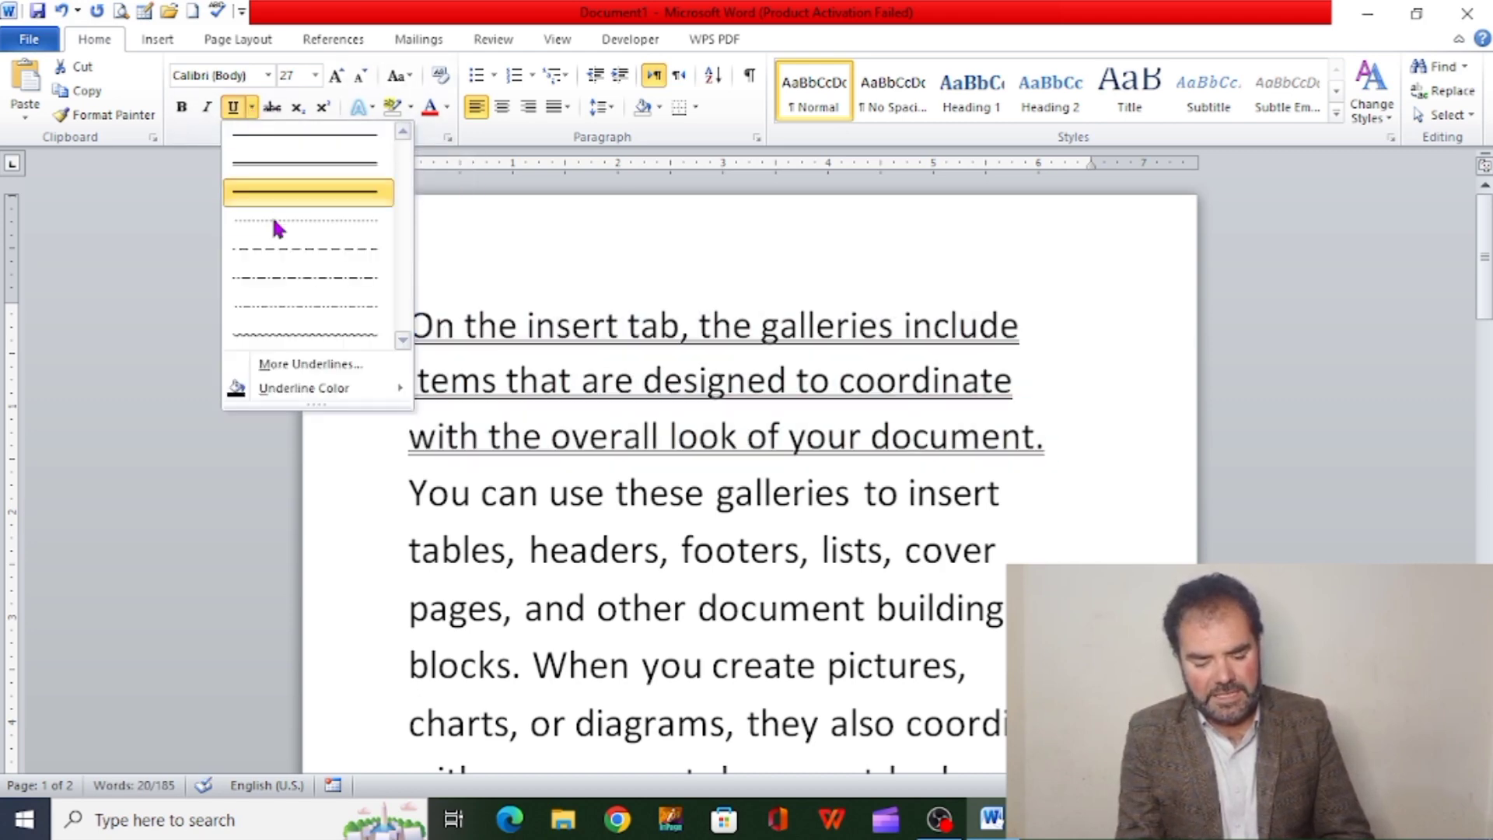
left_click(277, 247)
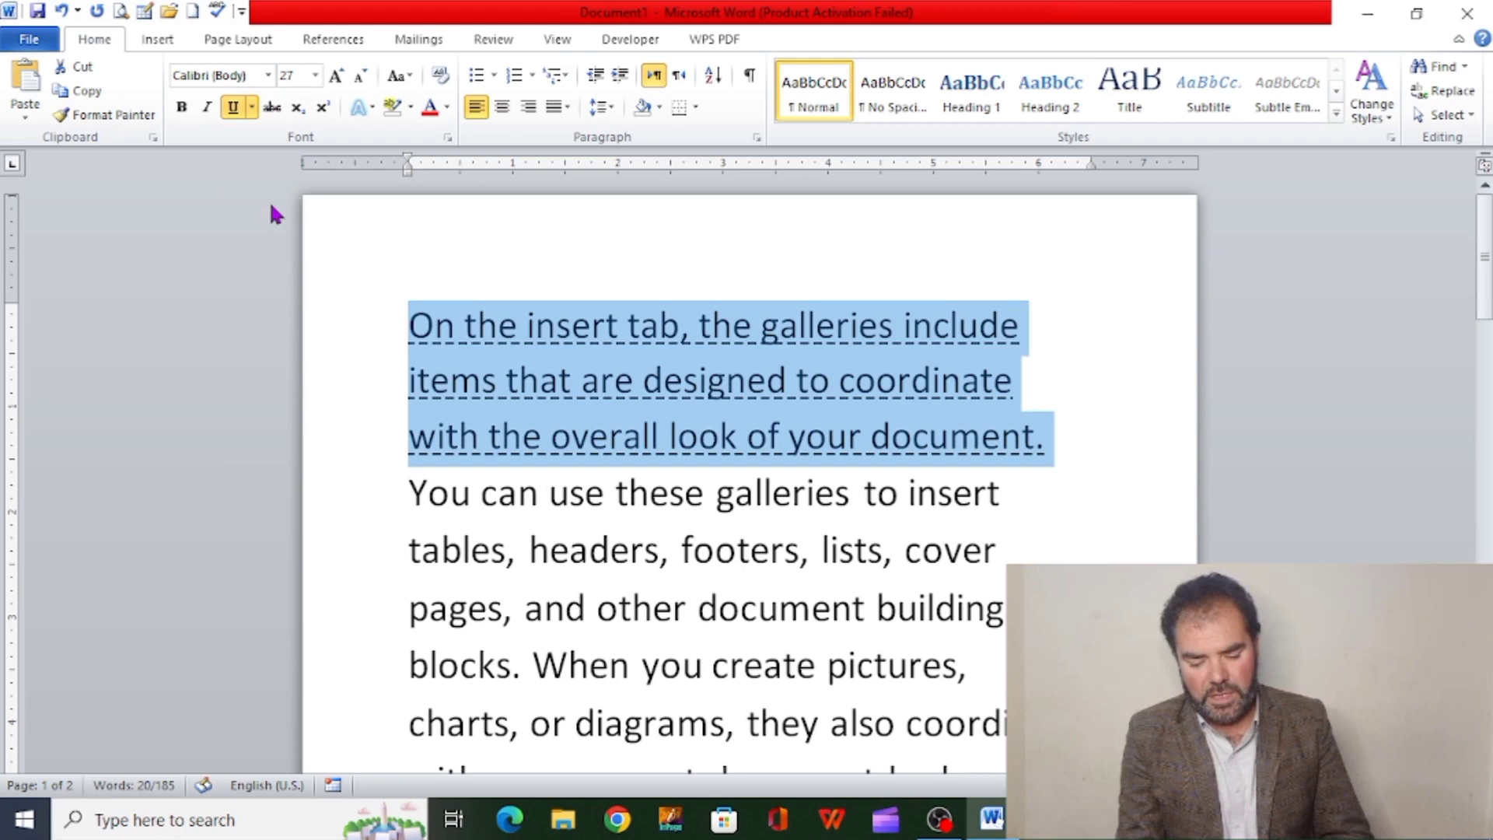
left_click(253, 108)
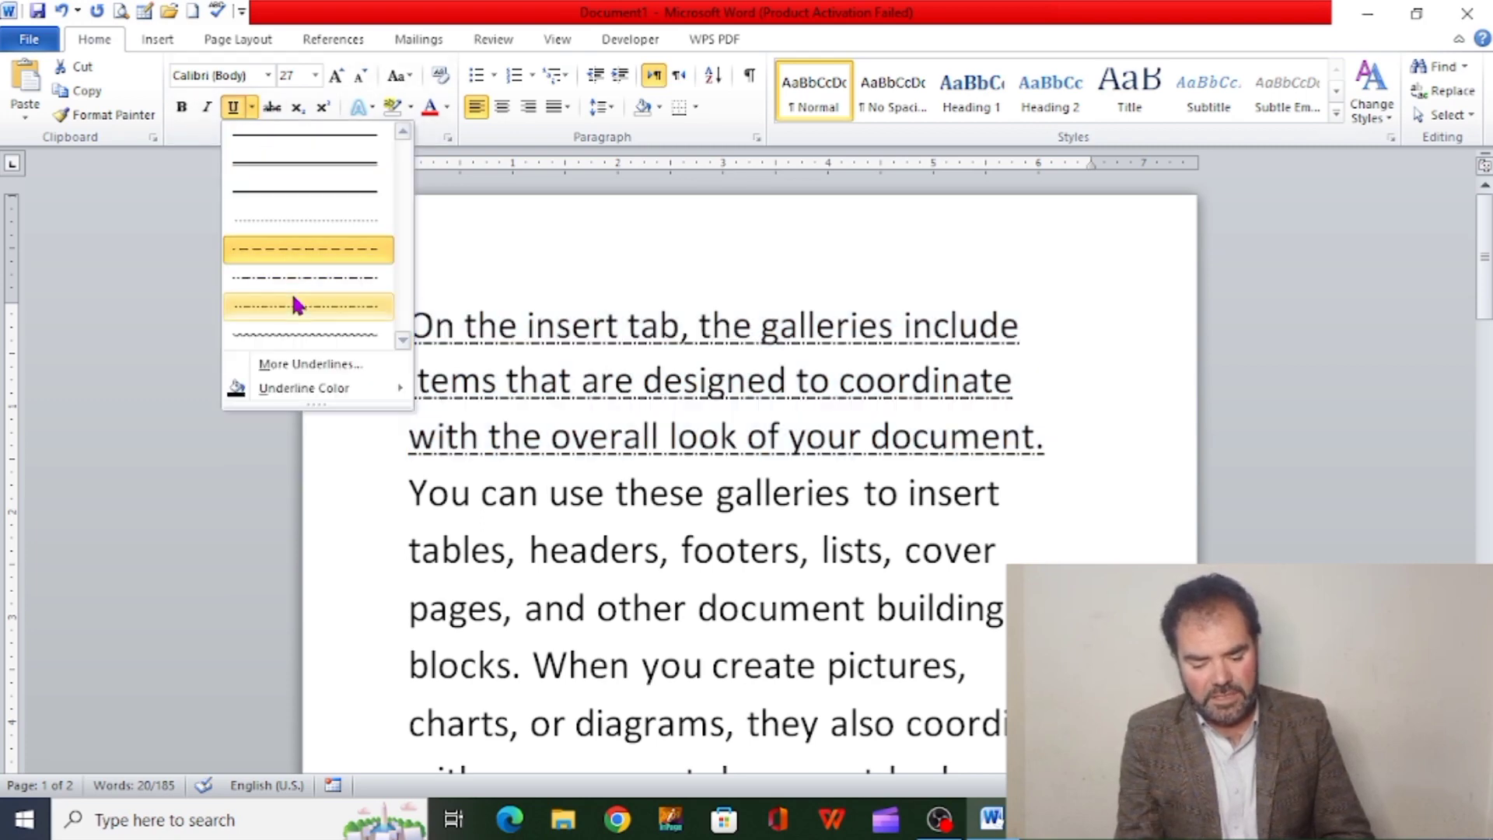
left_click(294, 305)
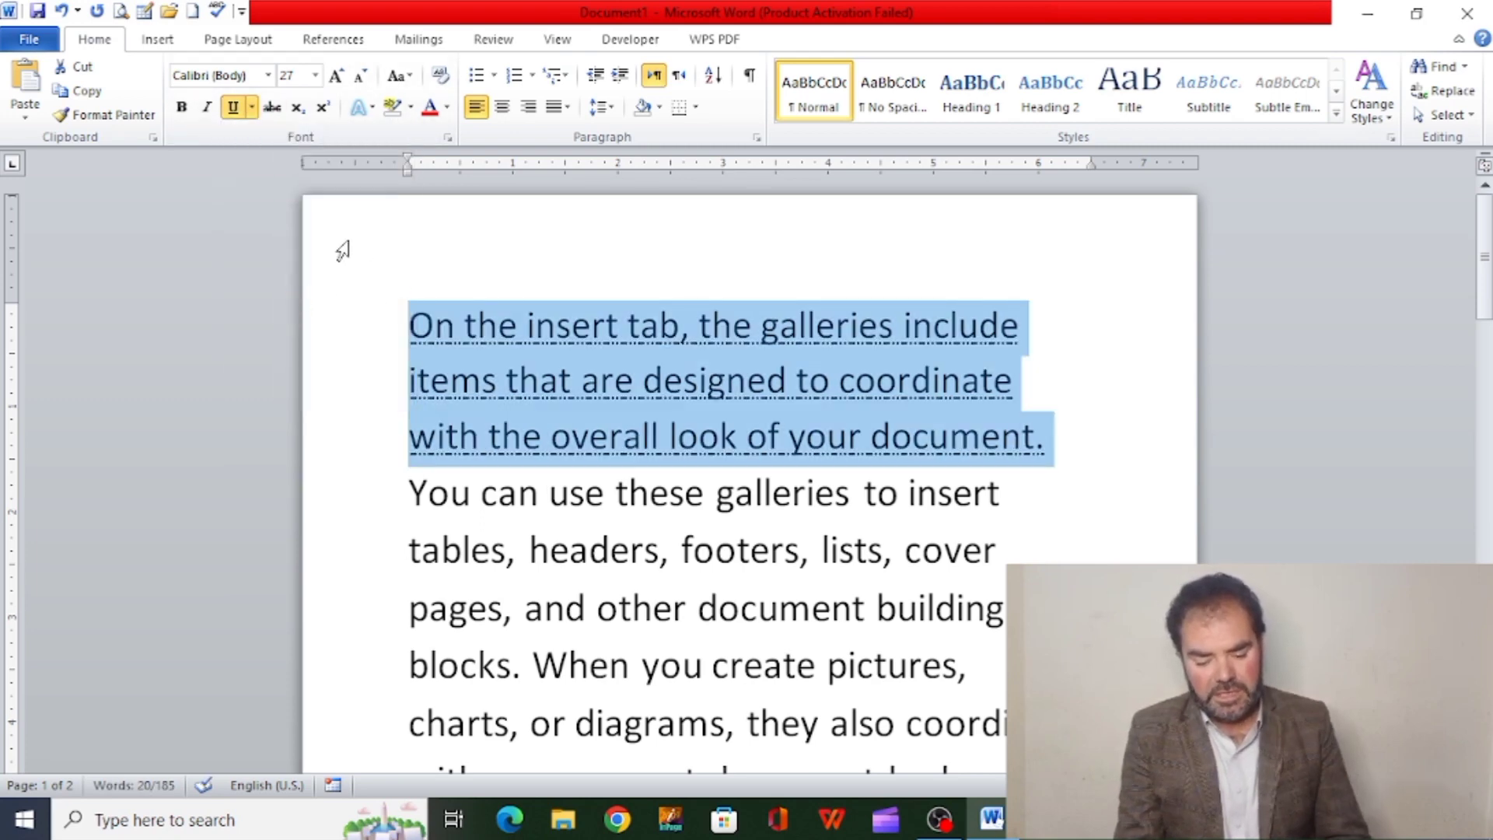
Replace the first sentence's patterned underline with a plain single underline and remove it again.
key("ctrl+u")
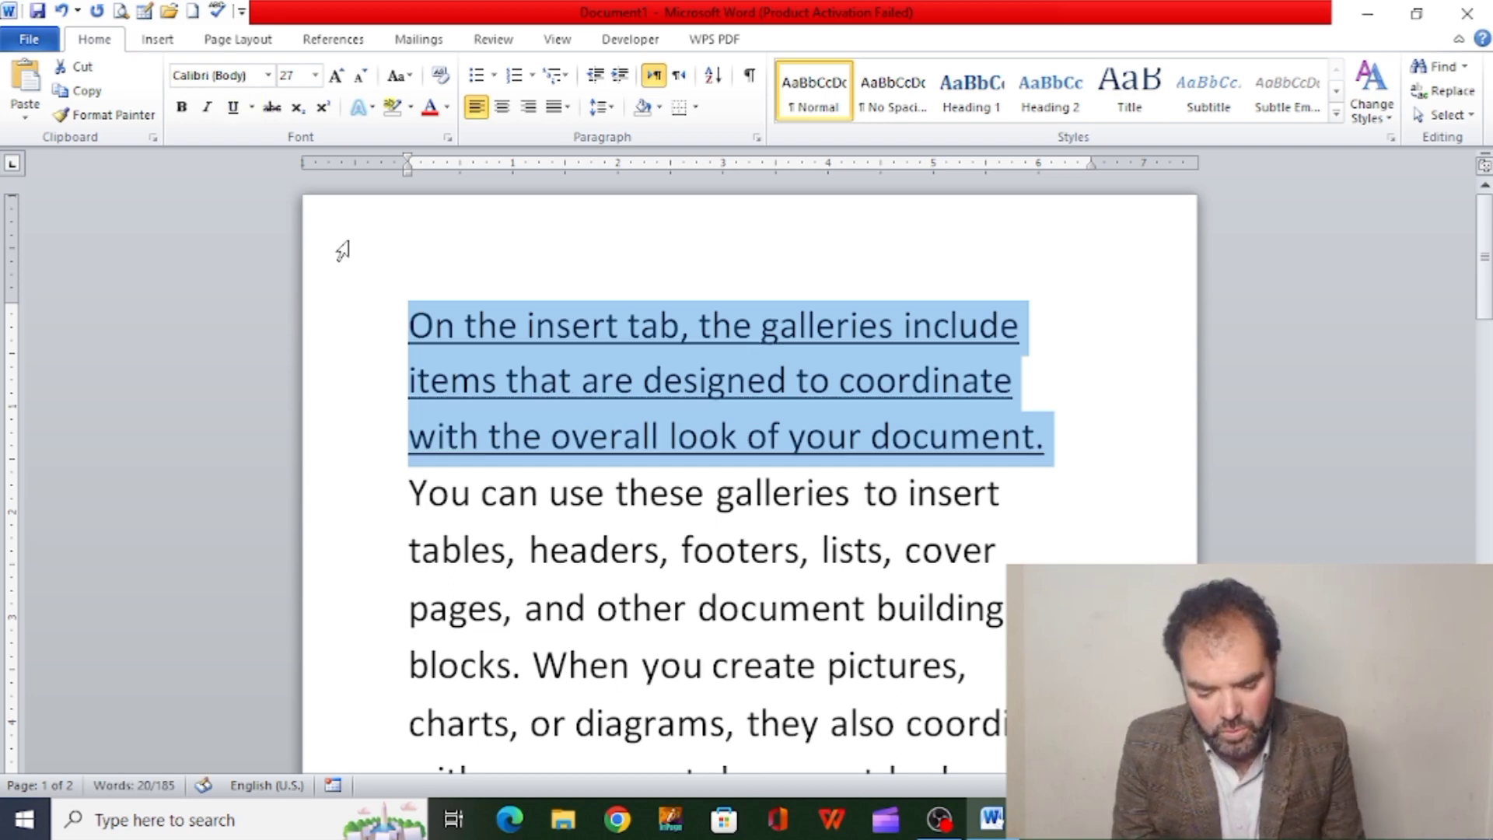
key("ctrl+u")
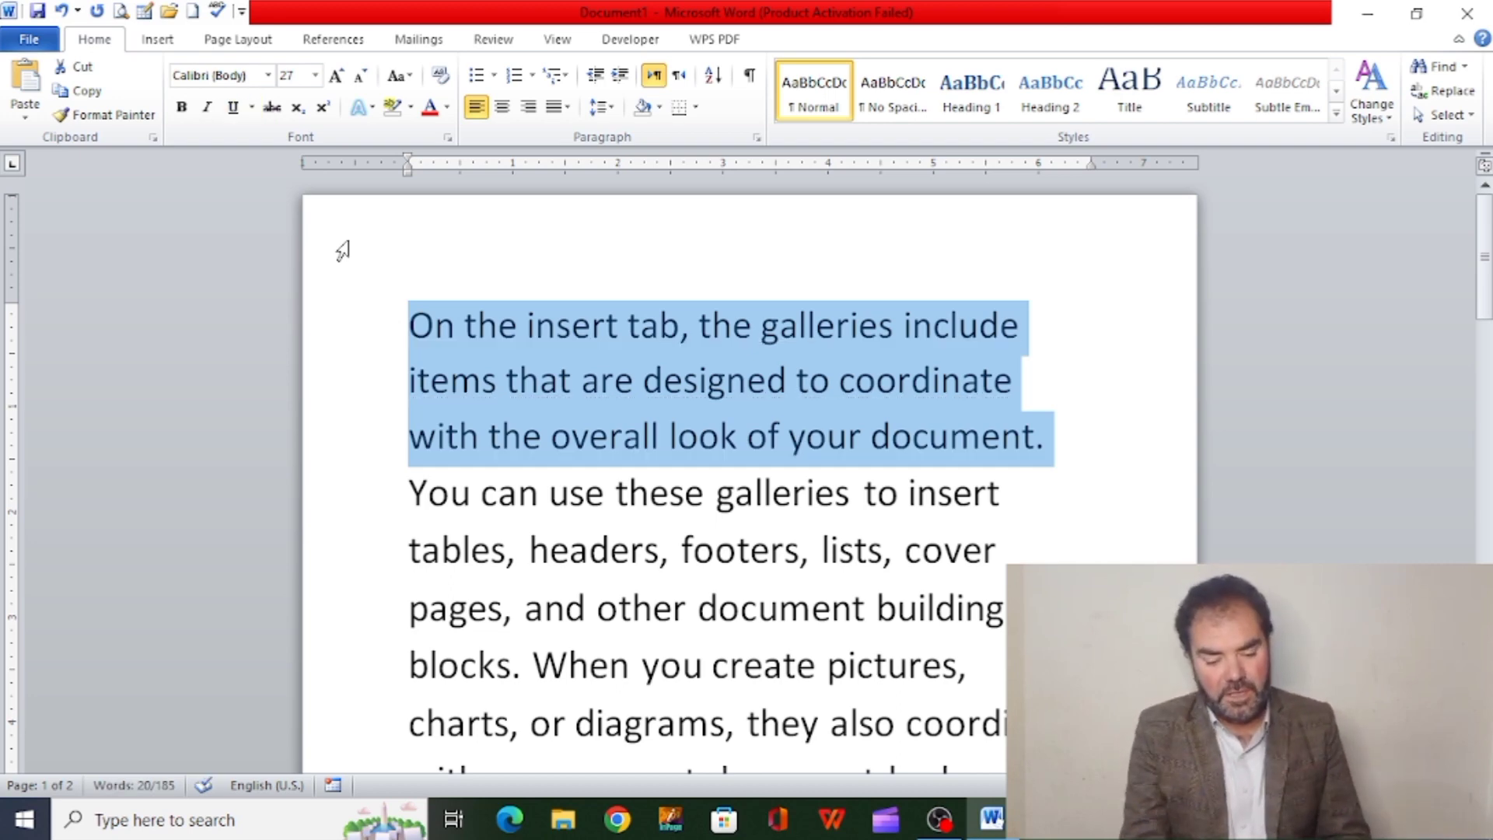
Apply strikethrough formatting to the first sentence.
left_click(272, 114)
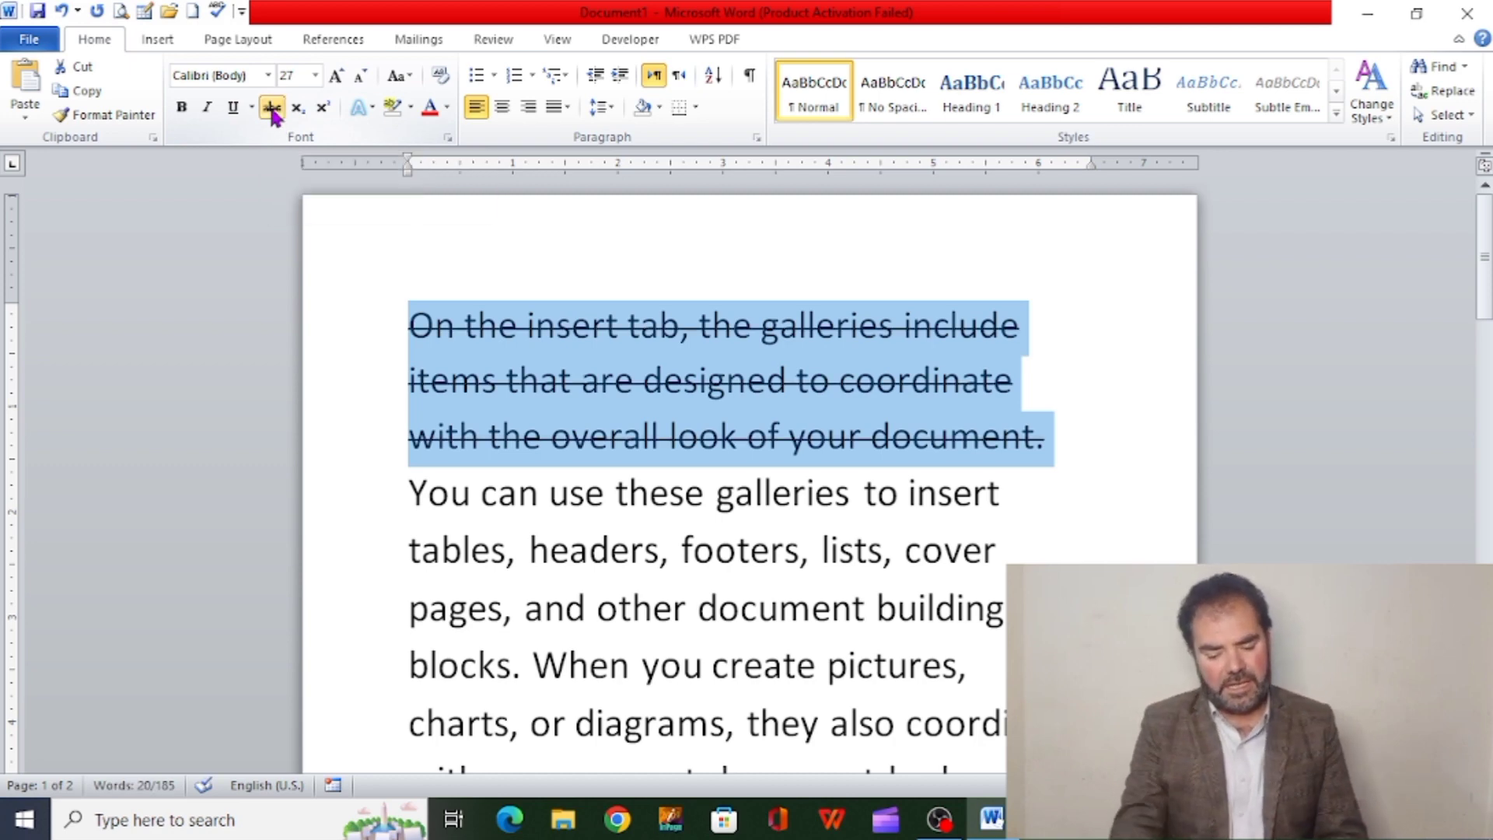